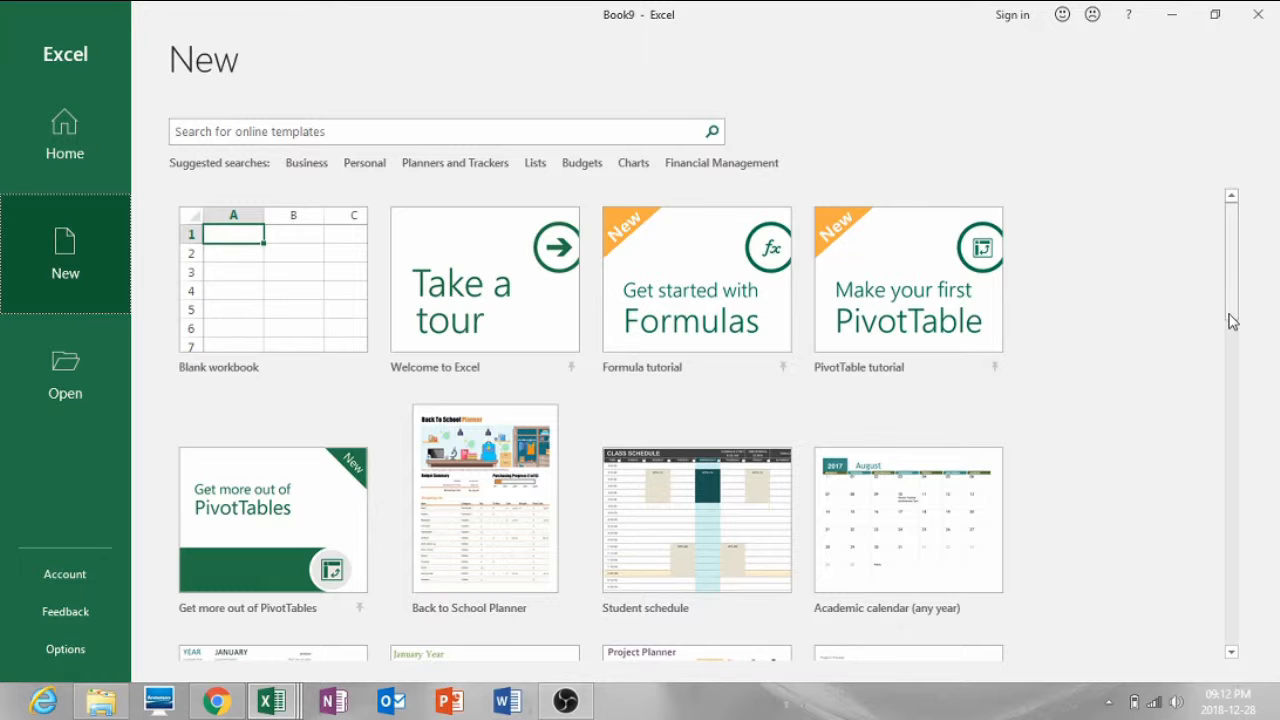
- Create a new blank workbook from the available templates
{"action": "left_click_drag", "start_coordinate": [1233, 308], "coordinate": [1246, 243]}
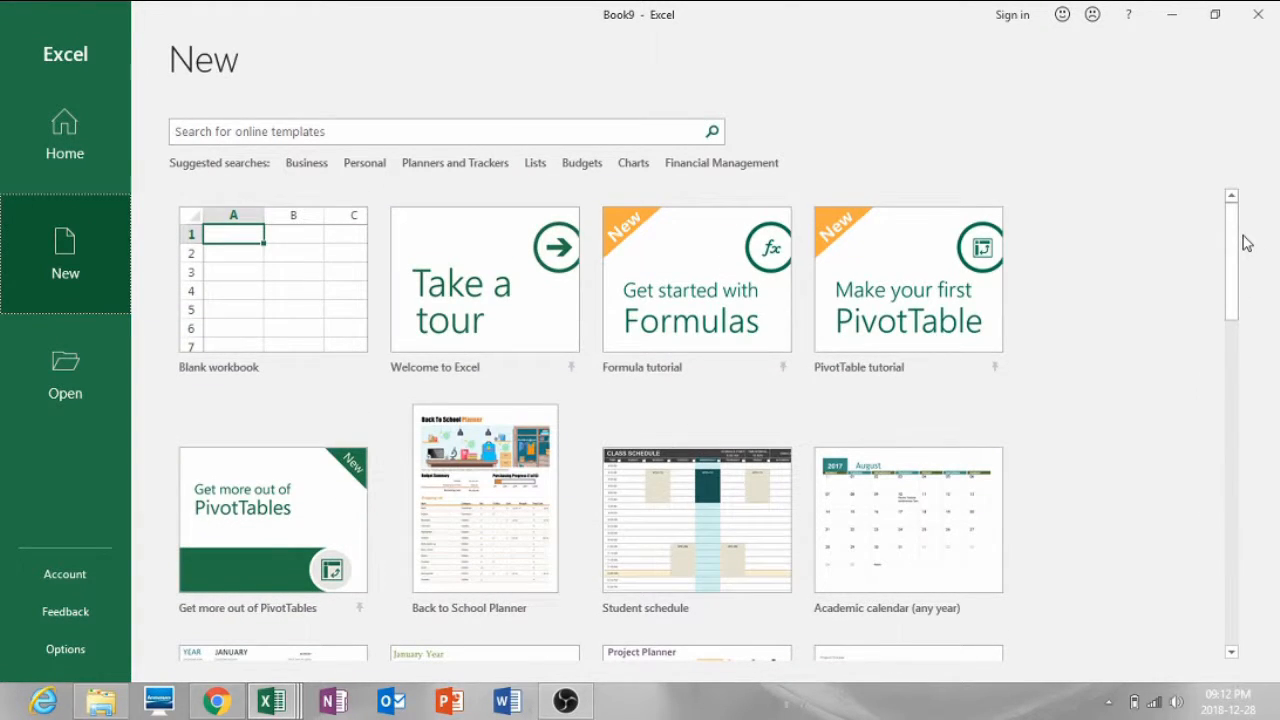
{"action": "left_click", "coordinate": [309, 267]}
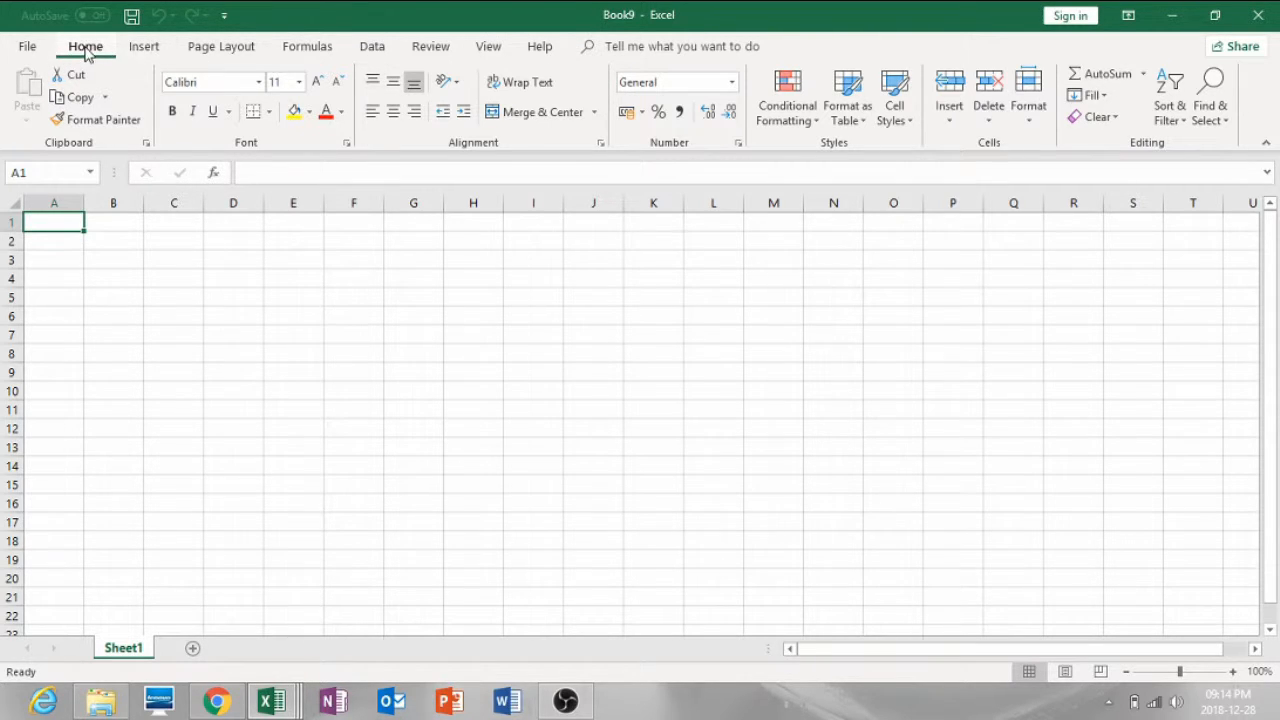
- Examine the ribbon's Insert, Page Layout, Formulas and Home commands, including the Clipboard group's options
{"action": "left_click", "coordinate": [141, 50]}
{"action": "left_click", "coordinate": [219, 48]}
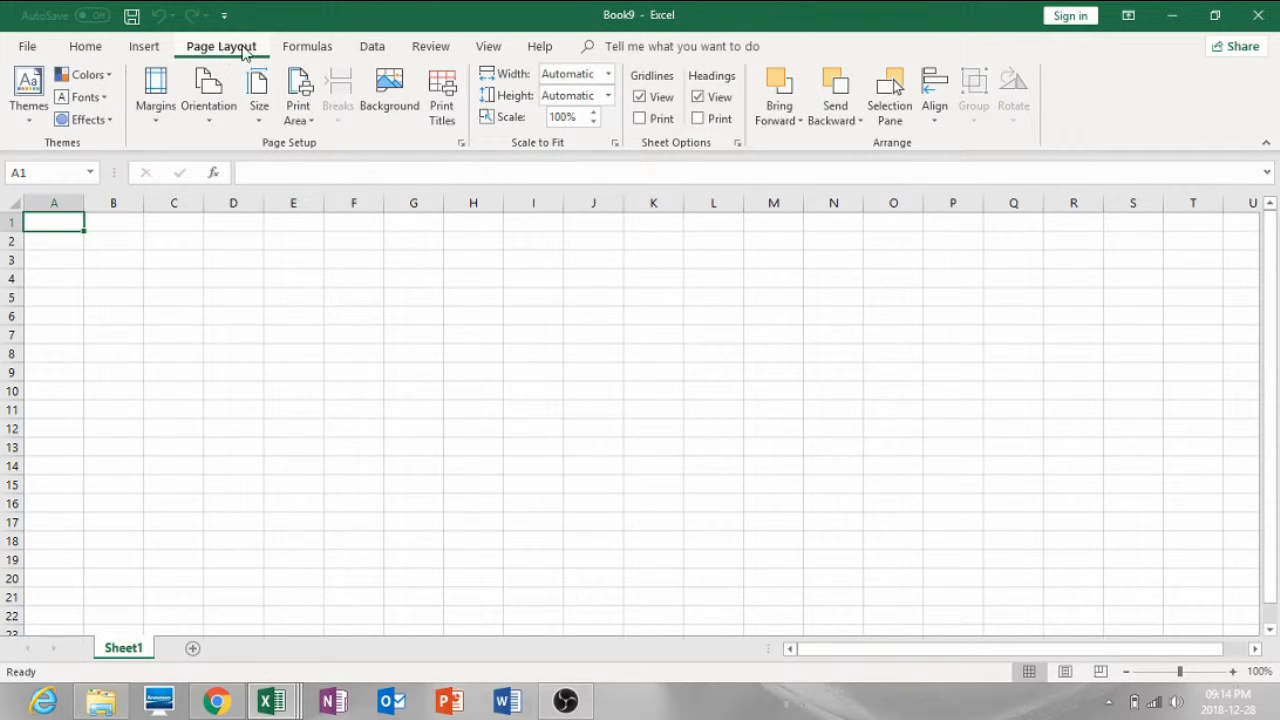
{"action": "left_click", "coordinate": [305, 50]}
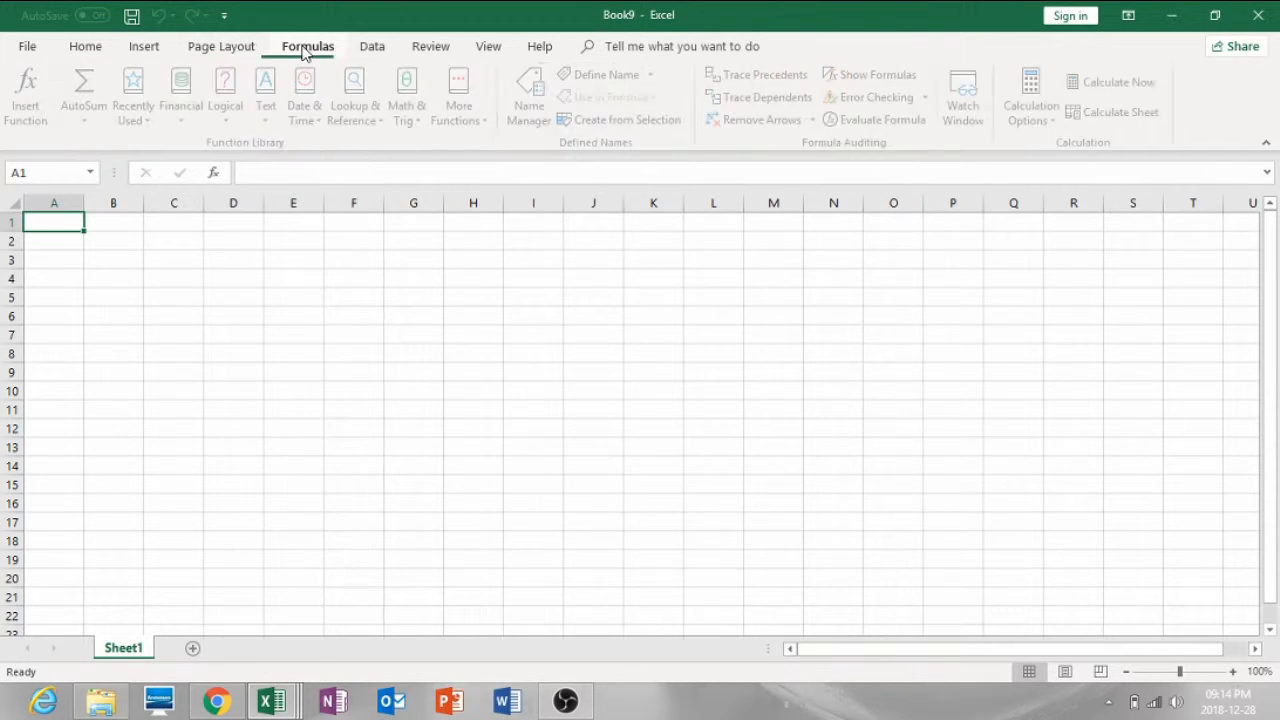
{"action": "left_click", "coordinate": [86, 48]}
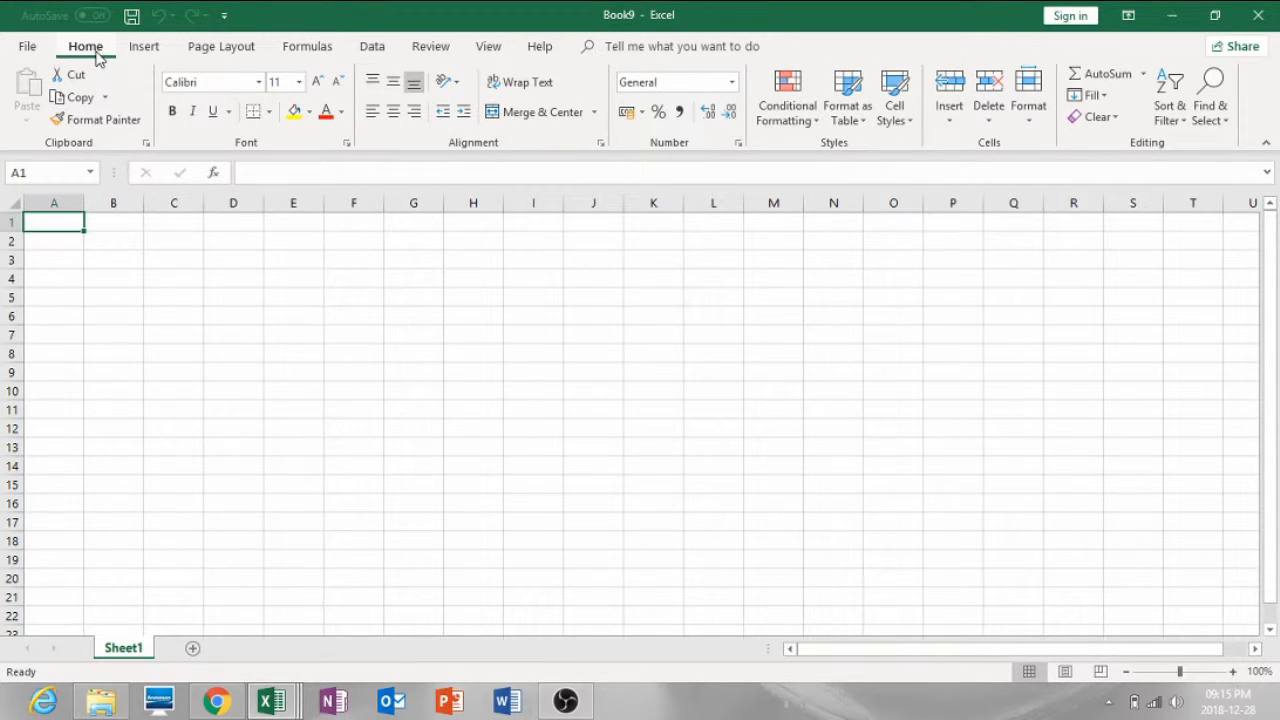
{"action": "left_click", "coordinate": [145, 50]}
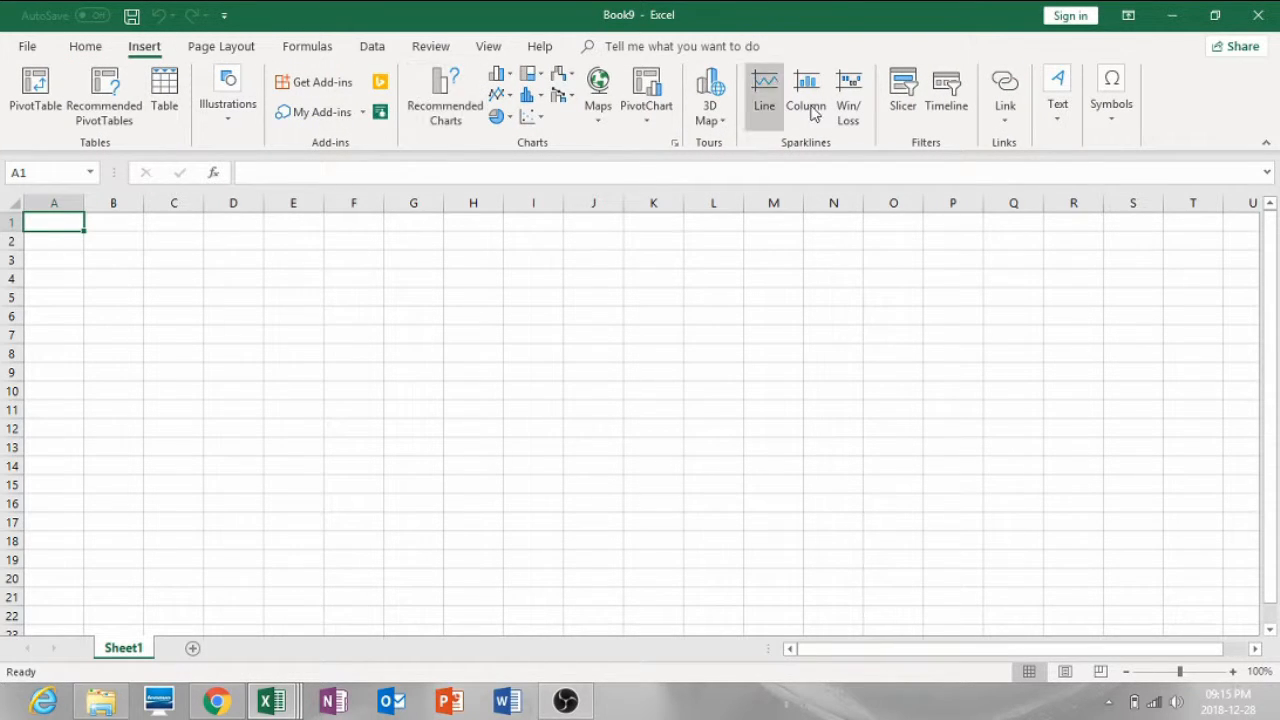
{"action": "left_click", "coordinate": [223, 50]}
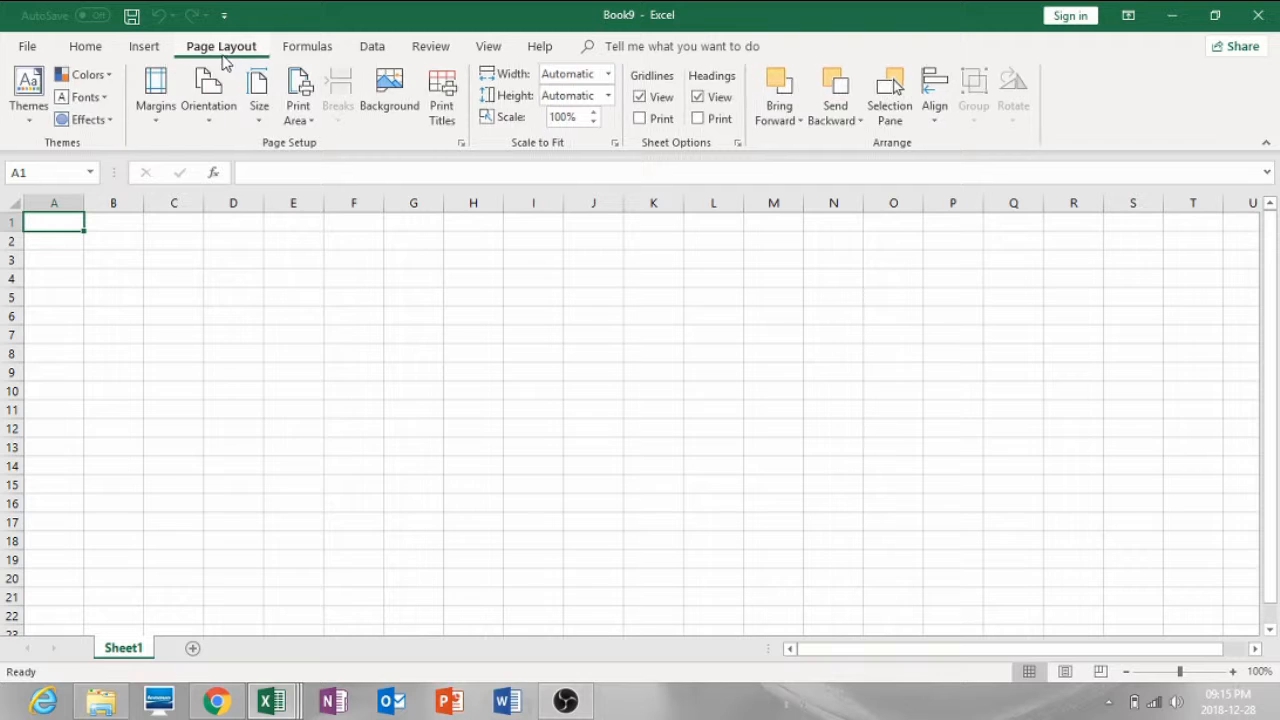
{"action": "left_click", "coordinate": [85, 52]}
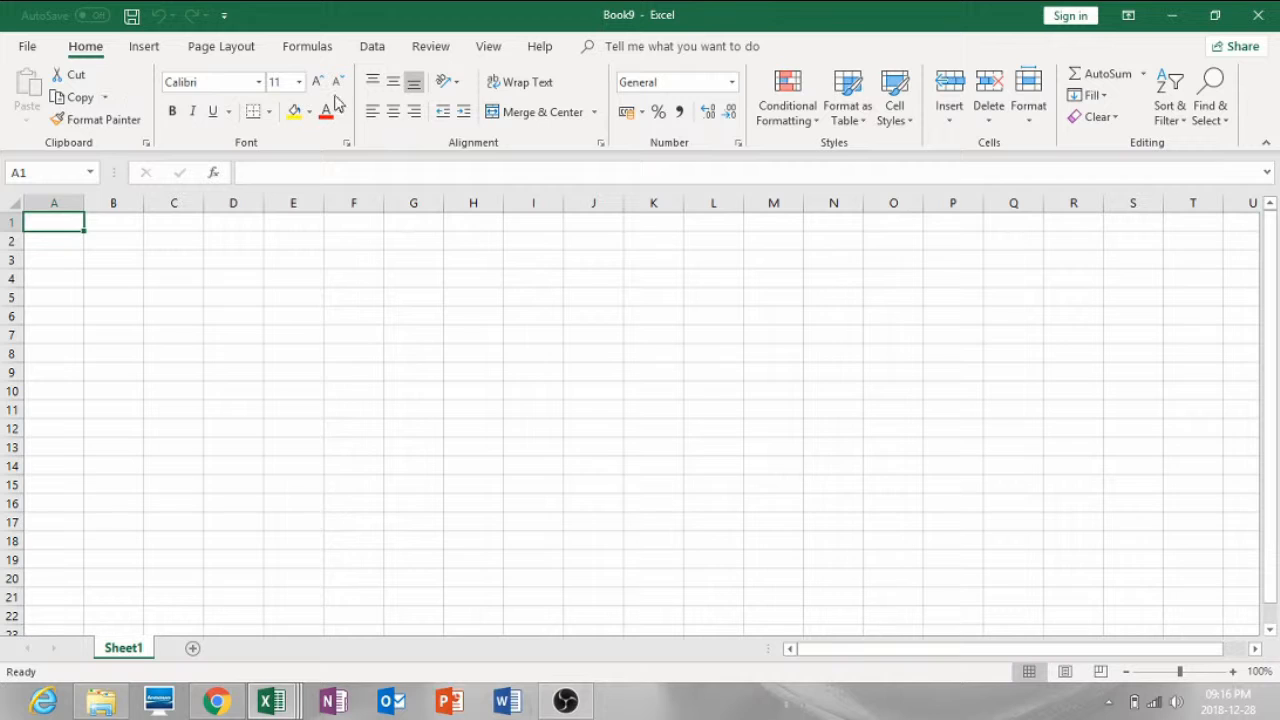
{"action": "left_click", "coordinate": [146, 145]}
{"action": "left_click", "coordinate": [146, 145]}
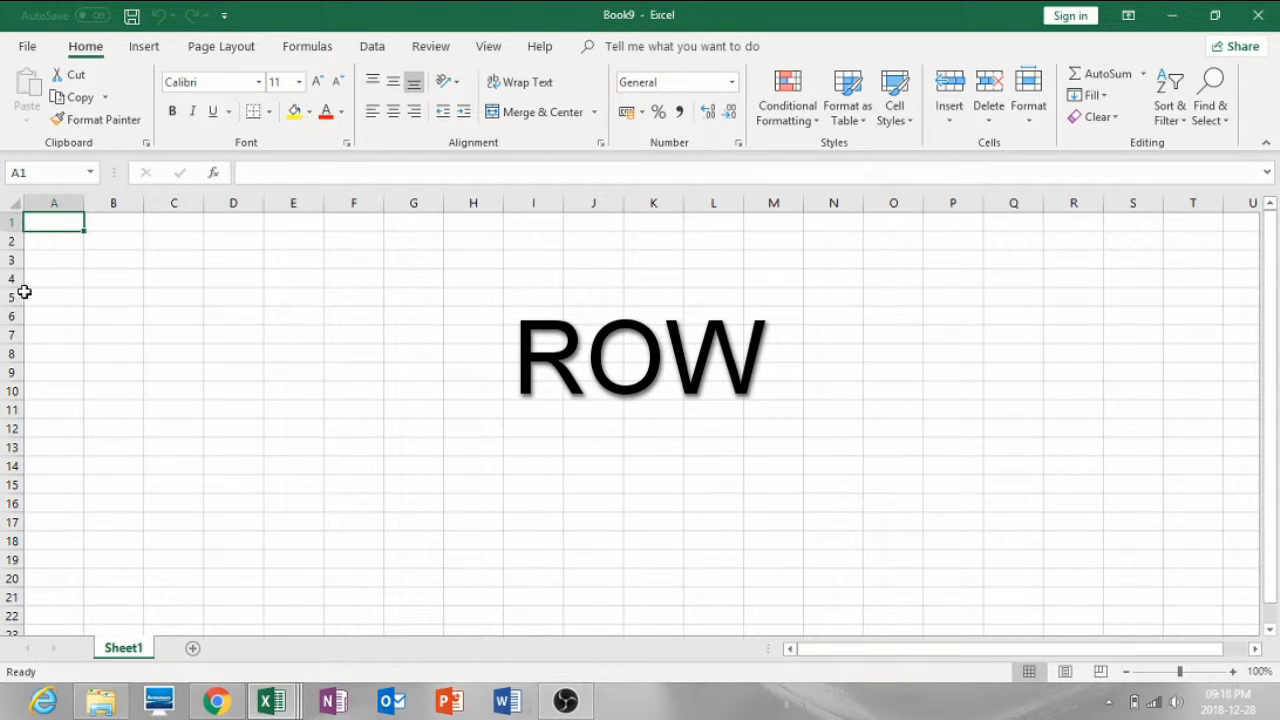
- Select columns A, B and C one after another, followed by rows 1, 2 and 3
{"action": "left_click", "coordinate": [58, 203]}
{"action": "left_click", "coordinate": [117, 203]}
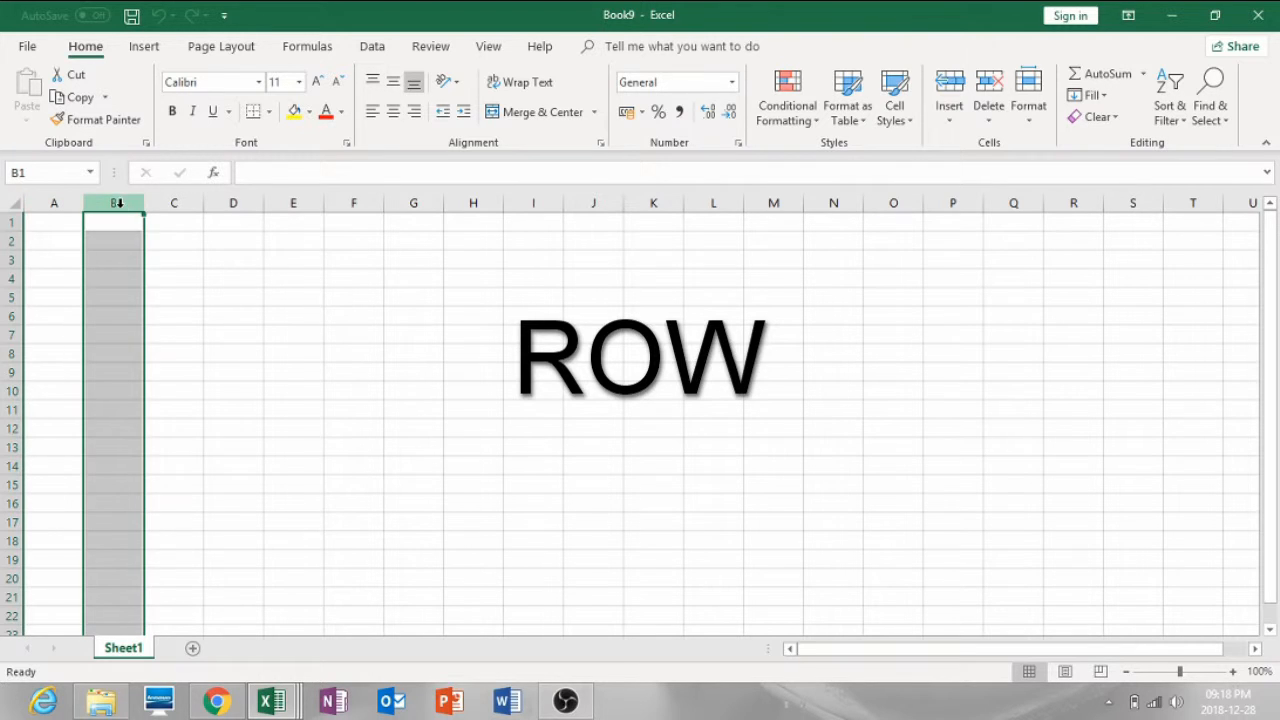
{"action": "left_click", "coordinate": [170, 203]}
{"action": "left_click", "coordinate": [13, 223]}
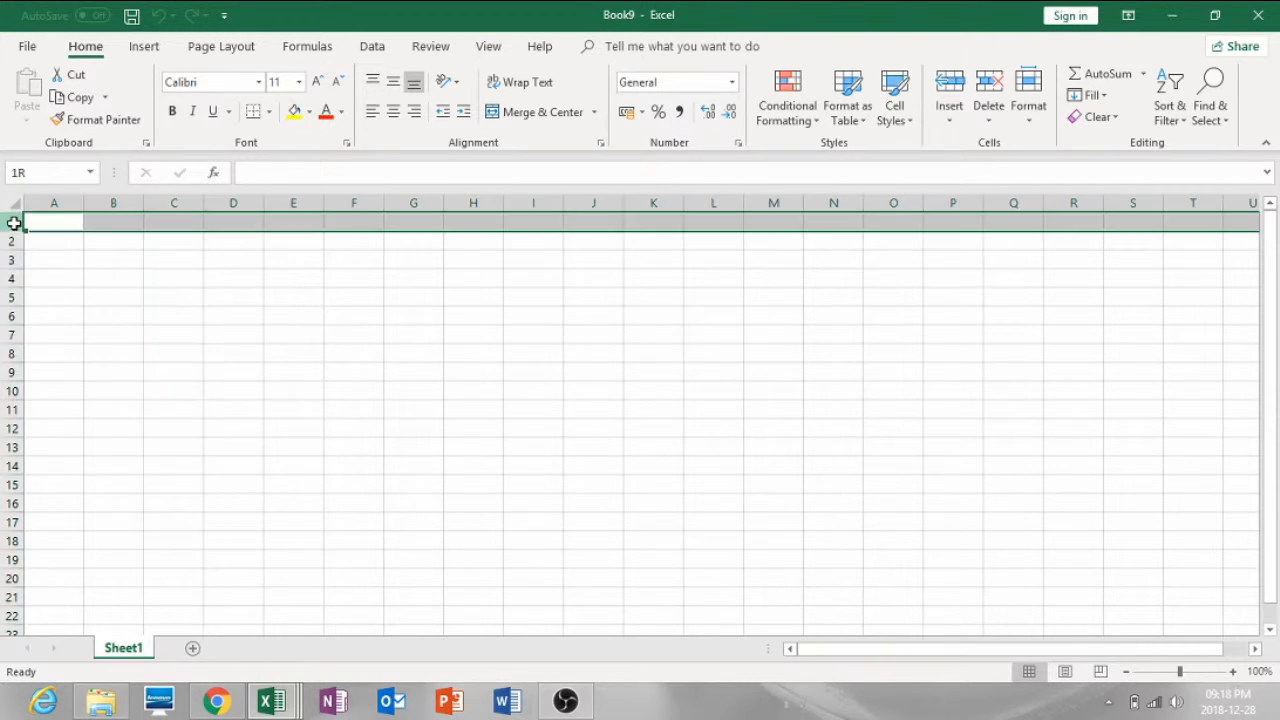
{"action": "left_click", "coordinate": [13, 240]}
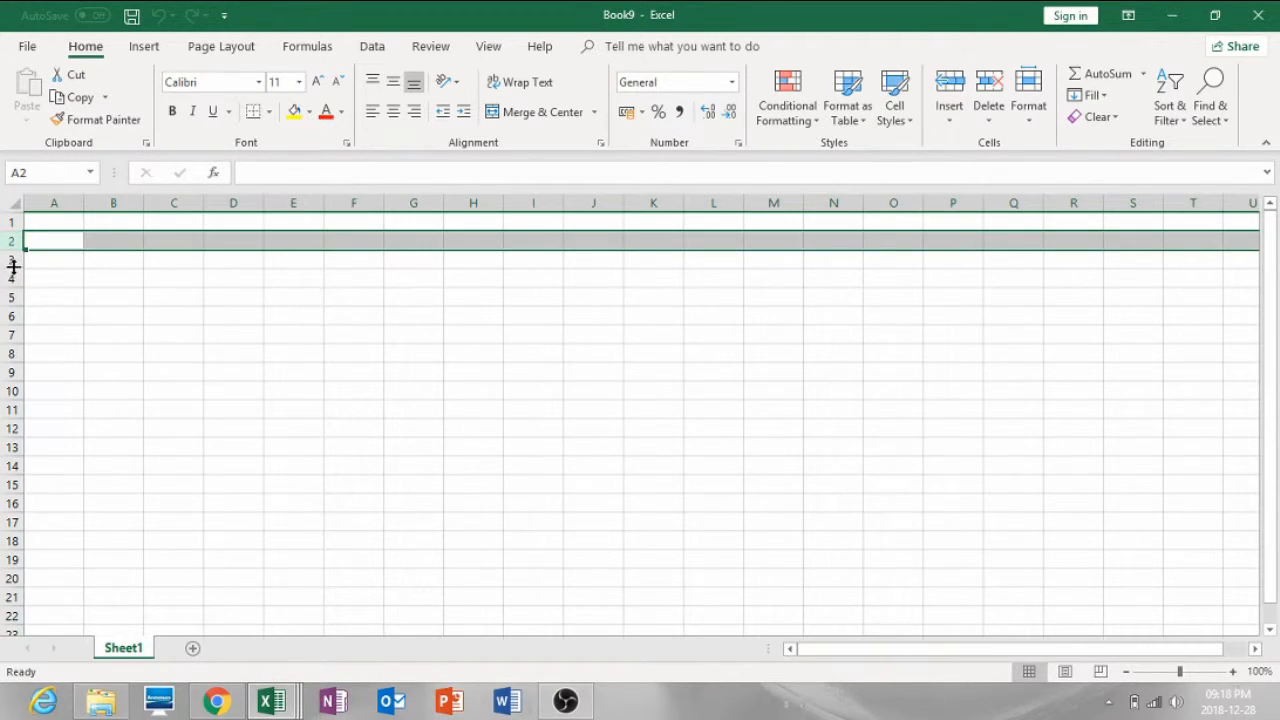
{"action": "left_click", "coordinate": [13, 260]}
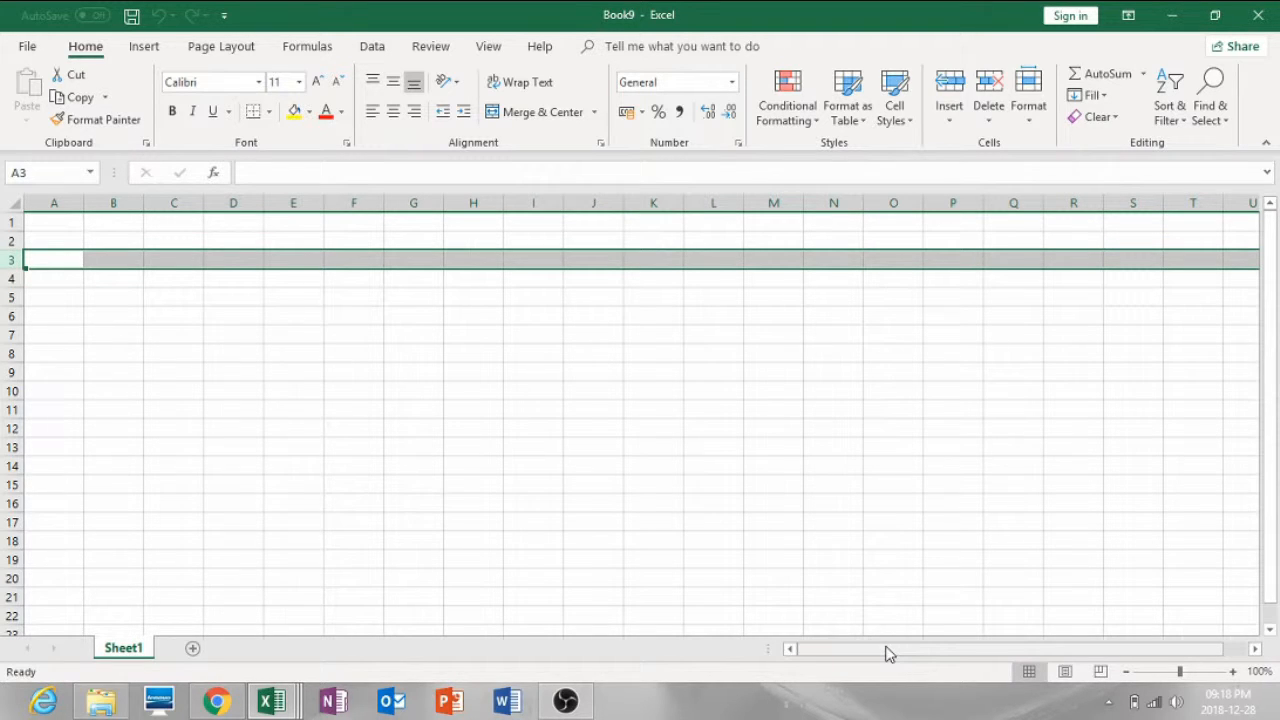
- View how the column letters continue beyond Z and return to cell A1
{"action": "left_click", "coordinate": [1255, 652]}
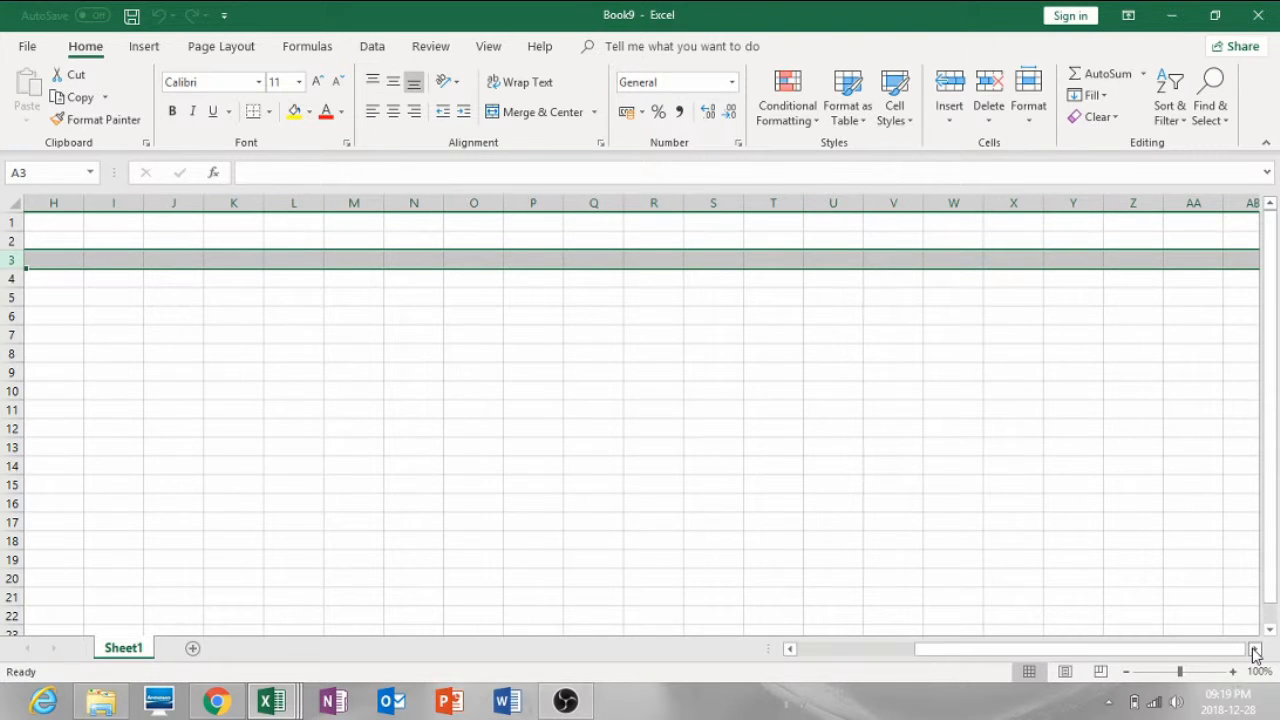
{"action": "left_click", "coordinate": [1255, 652]}
{"action": "left_click", "coordinate": [1255, 652]}
{"action": "left_click", "coordinate": [1255, 652]}
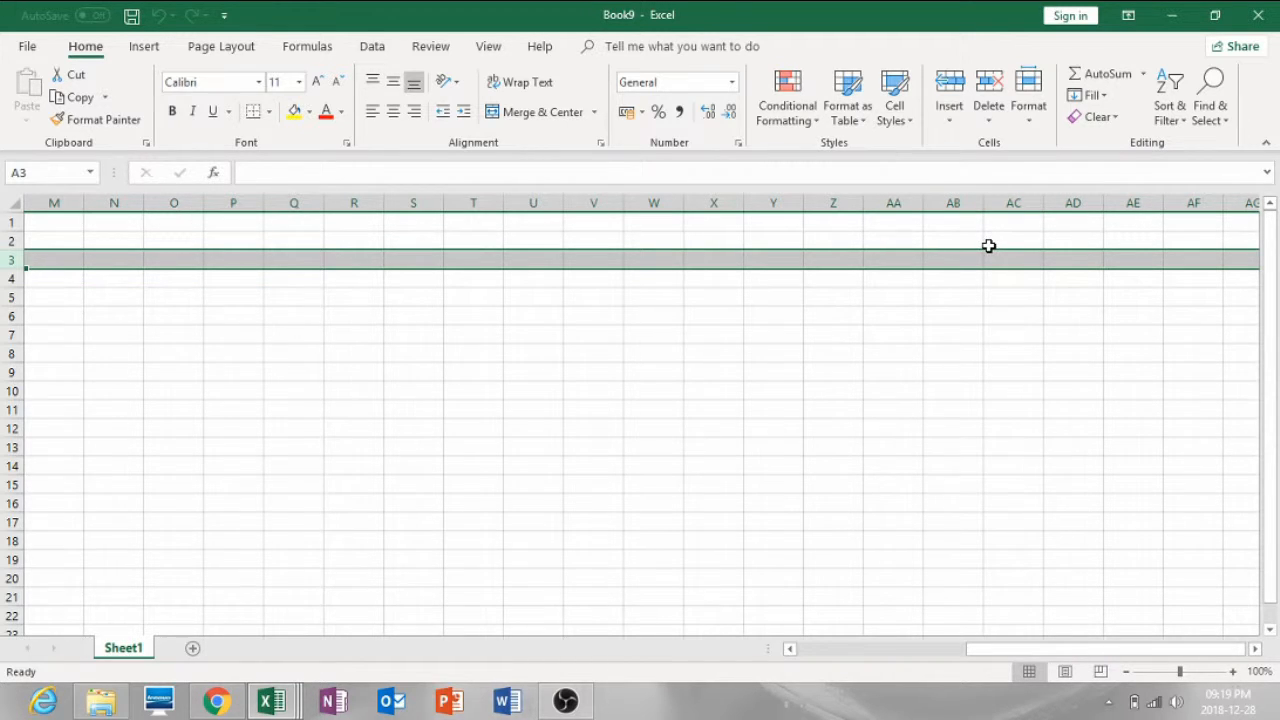
{"action": "key", "text": "ctrl+Home"}
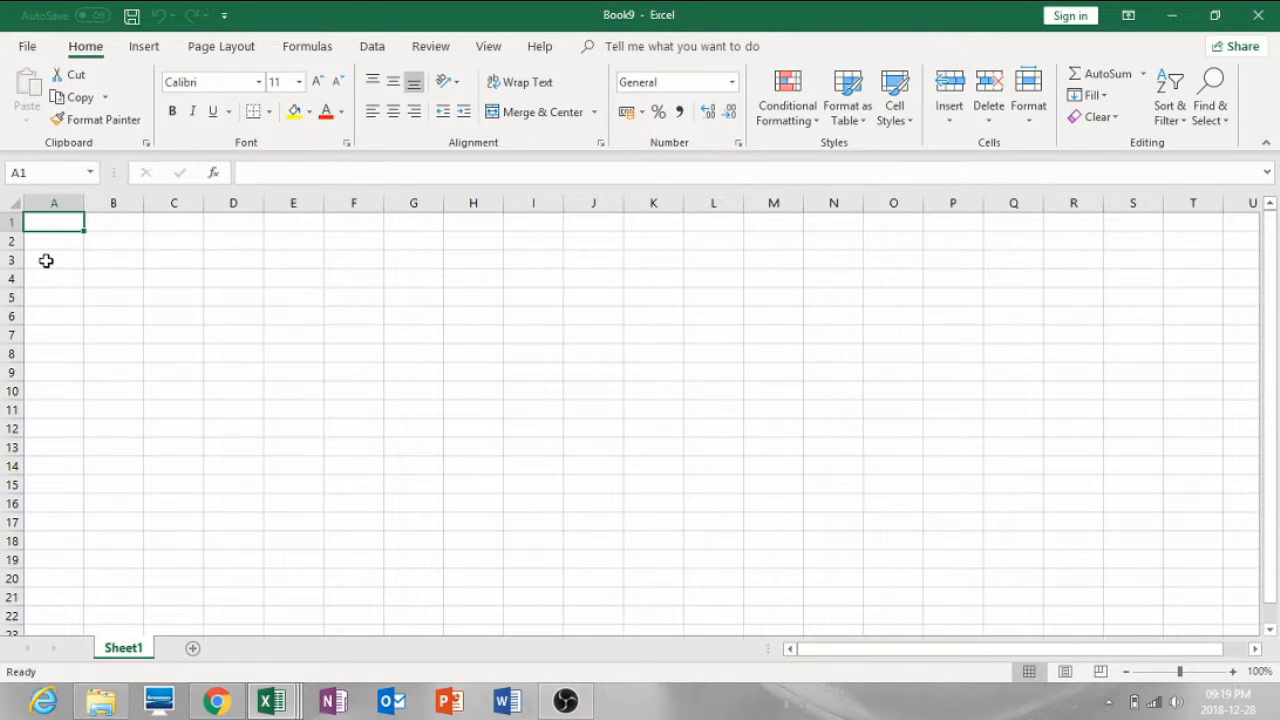
- Select rows 2, 3 and 4, column A and row 1 one at a time
{"action": "left_click", "coordinate": [7, 240]}
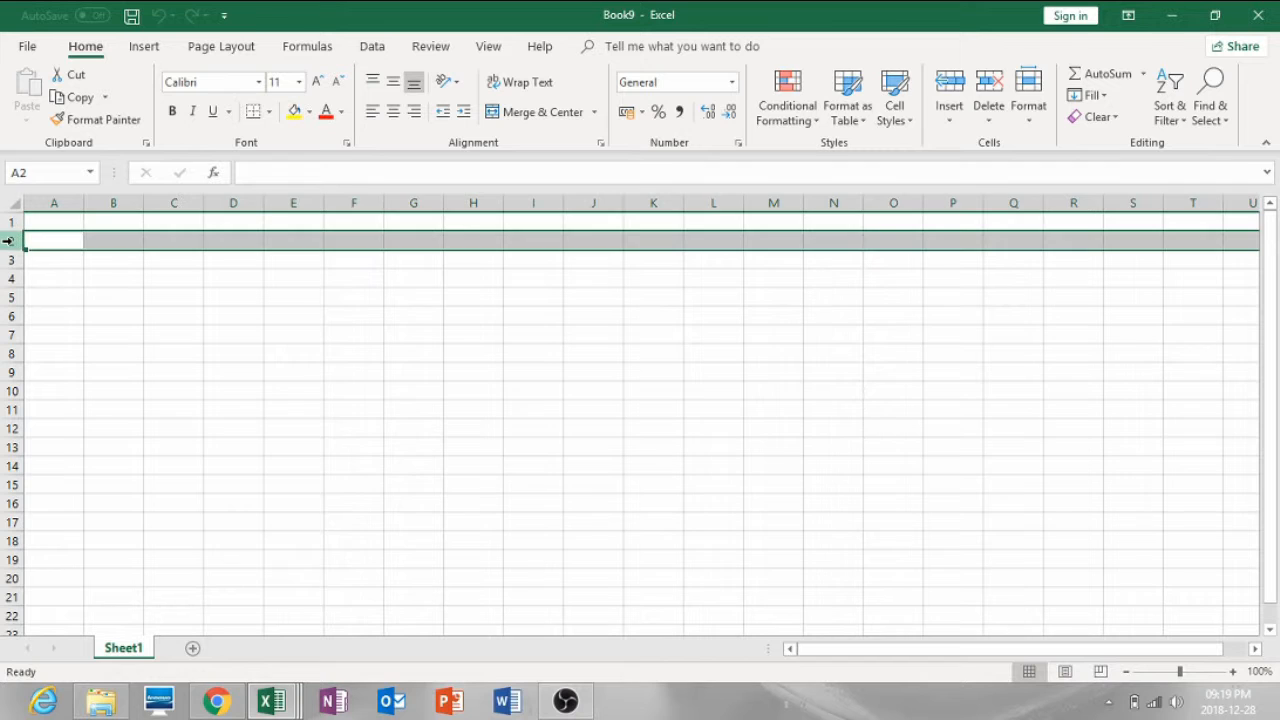
{"action": "left_click", "coordinate": [8, 260]}
{"action": "left_click", "coordinate": [8, 279]}
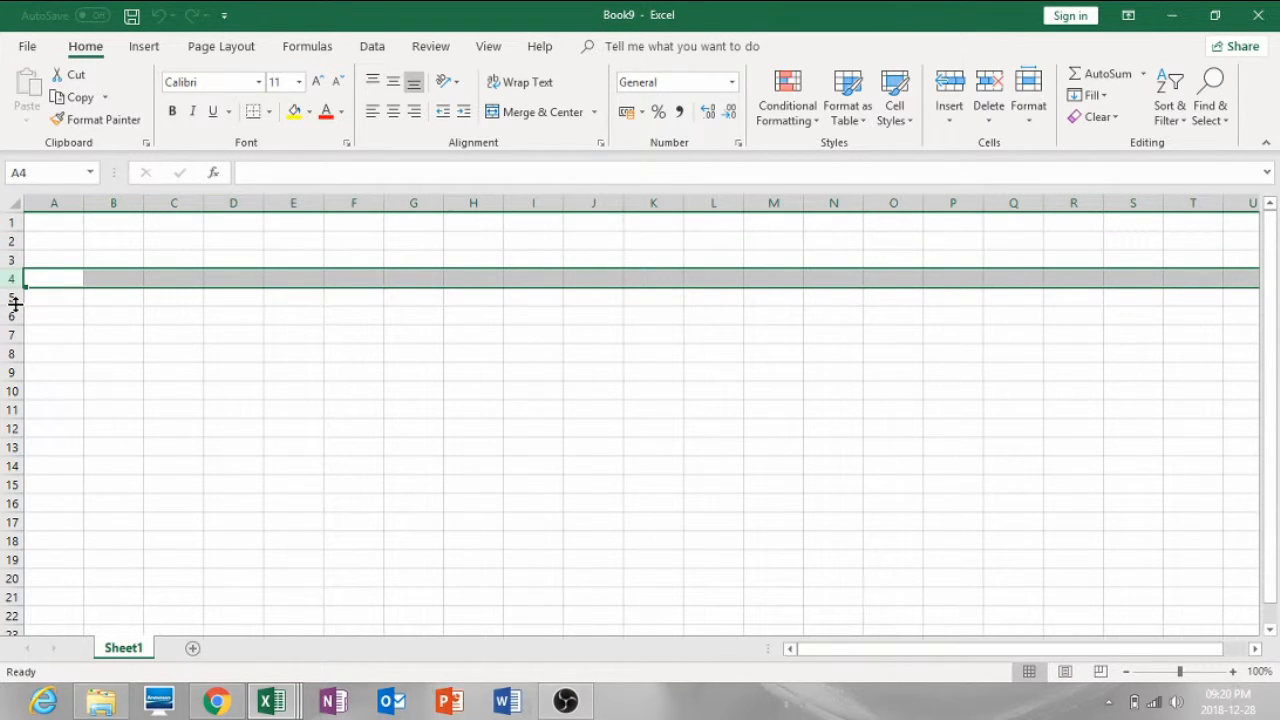
{"action": "left_click", "coordinate": [43, 203]}
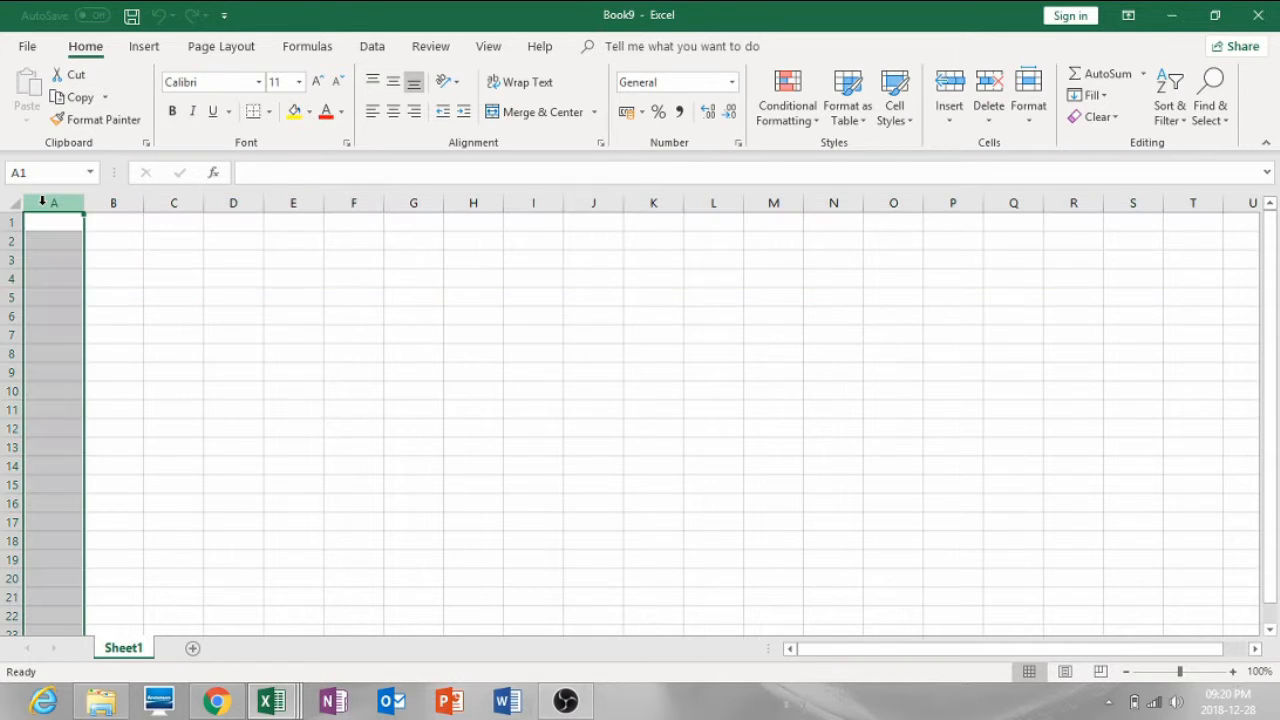
{"action": "left_click", "coordinate": [4, 220]}
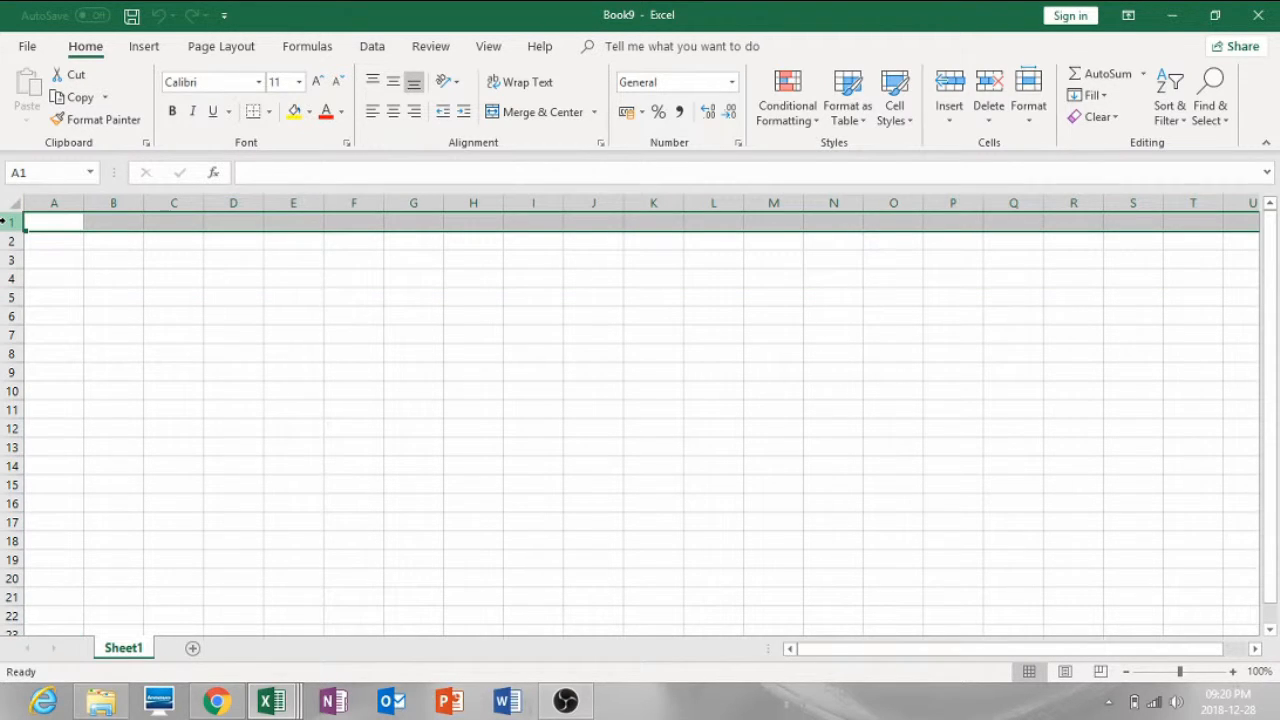
- Select column B and row 3 separately, and finish on cell B3 where they intersect
{"action": "left_click", "coordinate": [111, 203]}
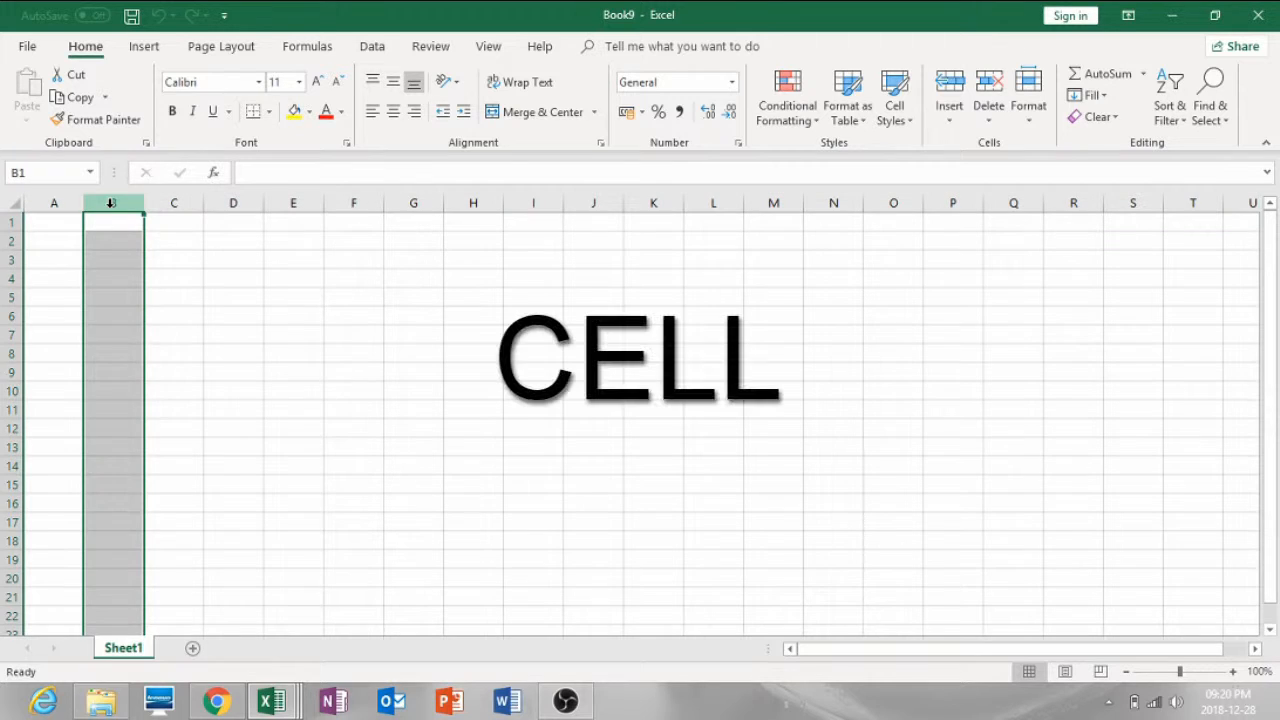
{"action": "left_click", "coordinate": [7, 260]}
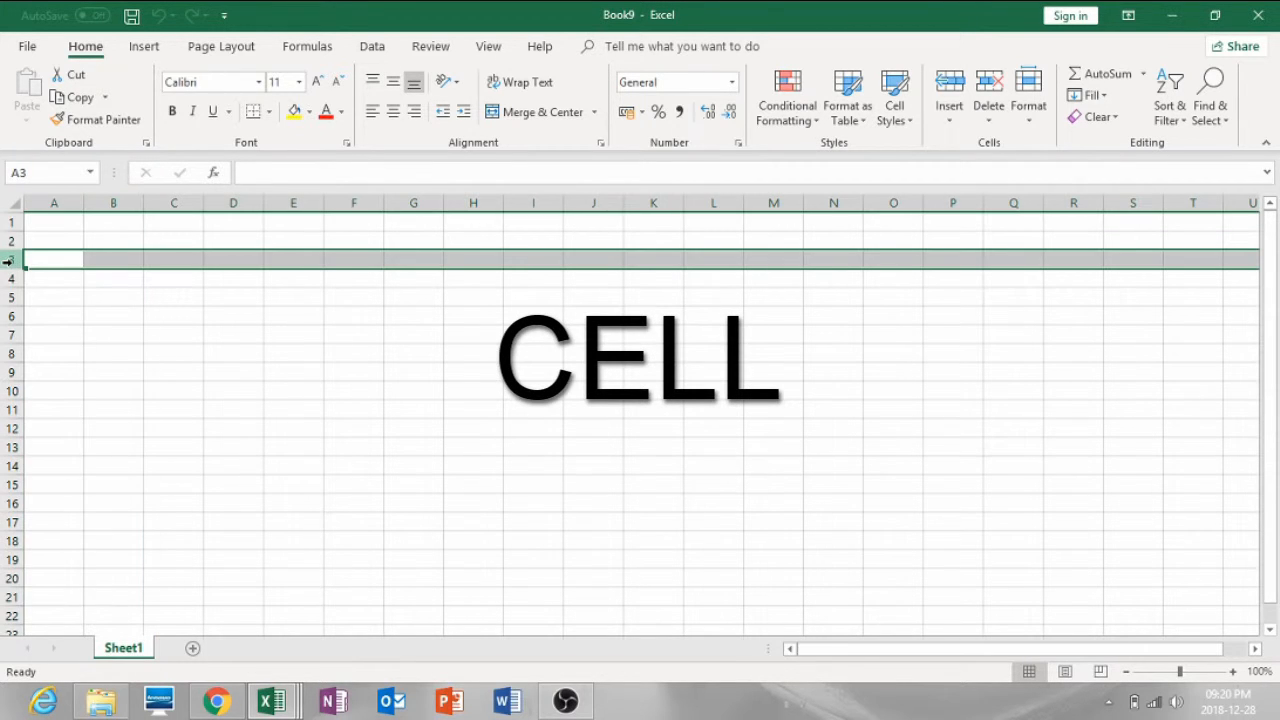
{"action": "left_click", "coordinate": [112, 259]}
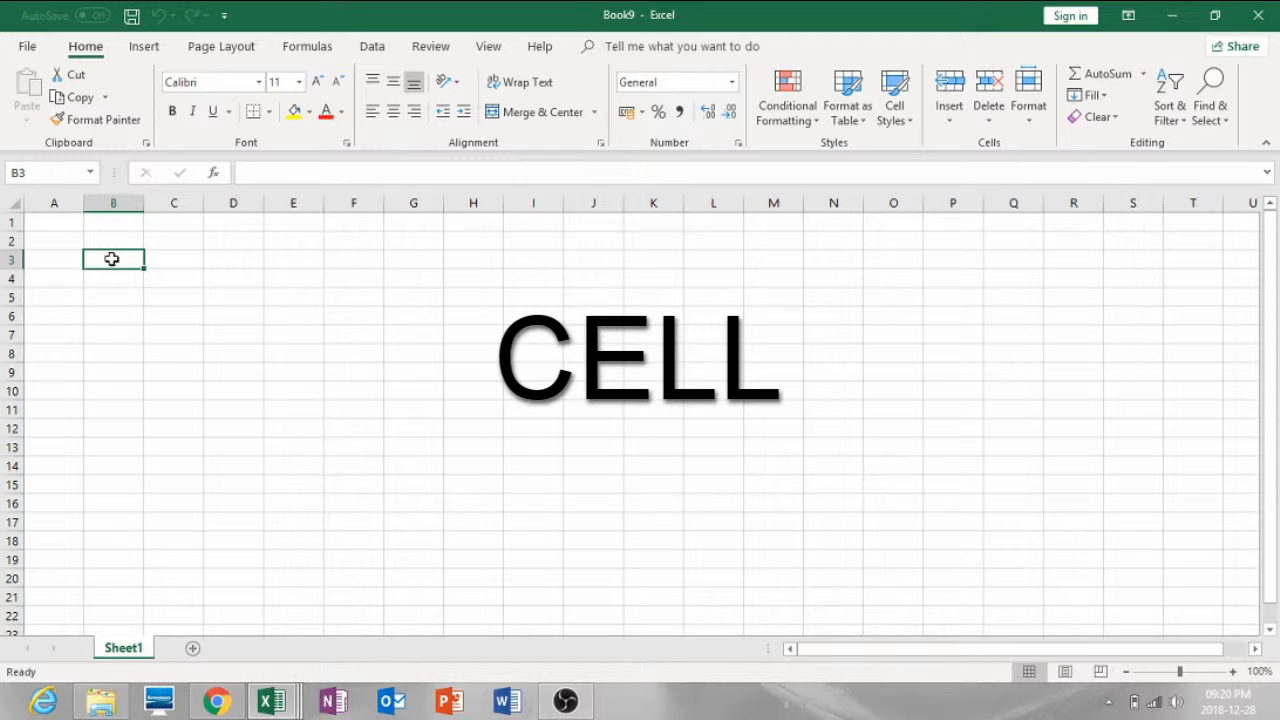
- Select cells C4 and D3, highlight column C and row 2, and finish on their intersection, cell C2
{"action": "left_click", "coordinate": [166, 280]}
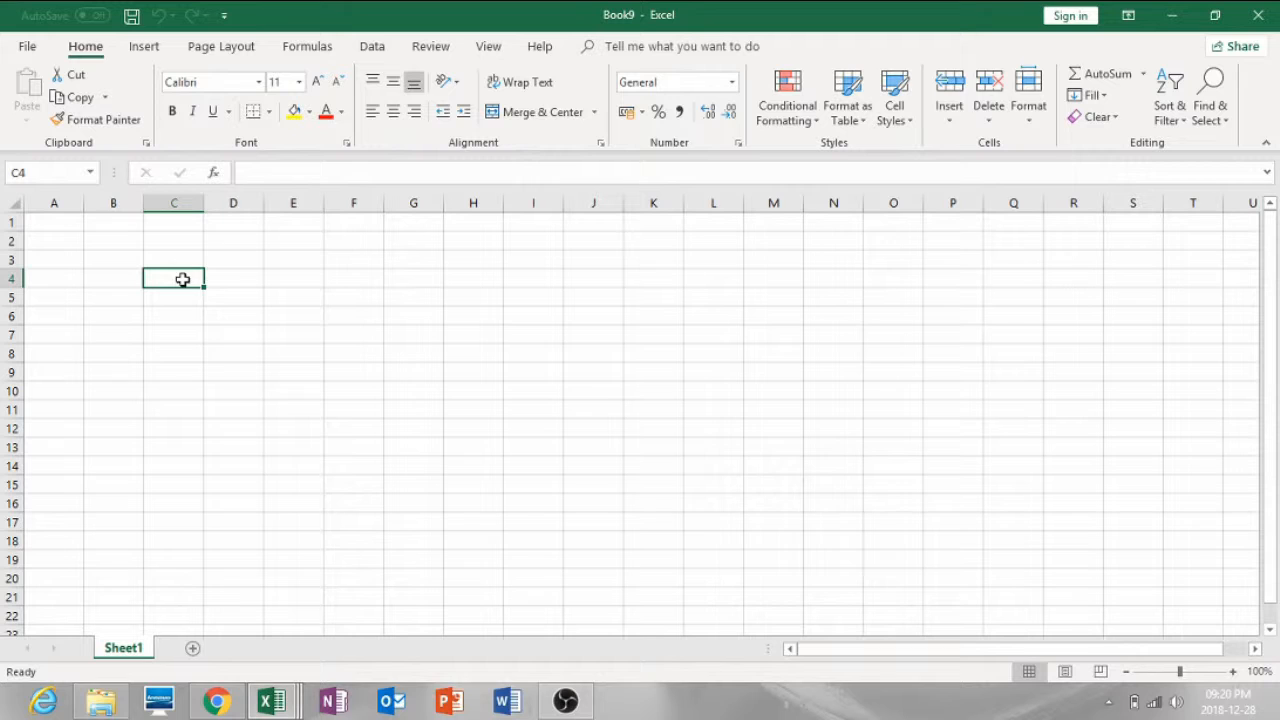
{"action": "left_click", "coordinate": [240, 260]}
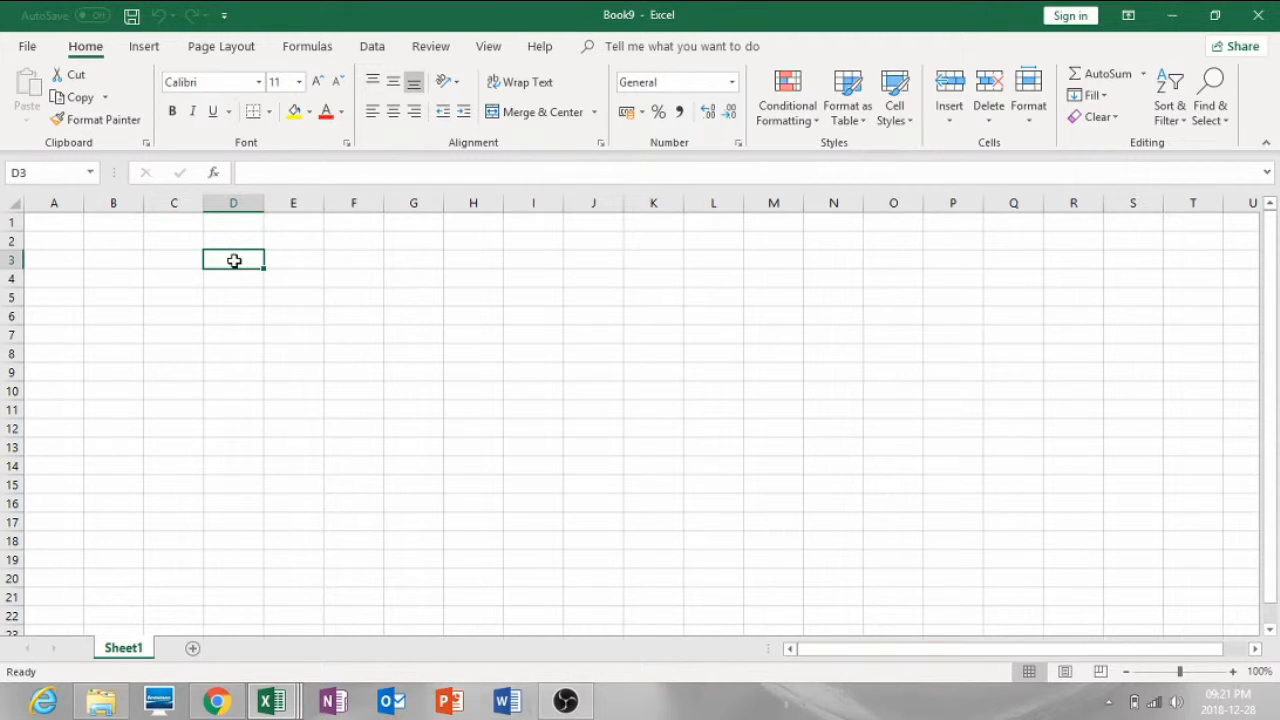
{"action": "left_click", "coordinate": [184, 200]}
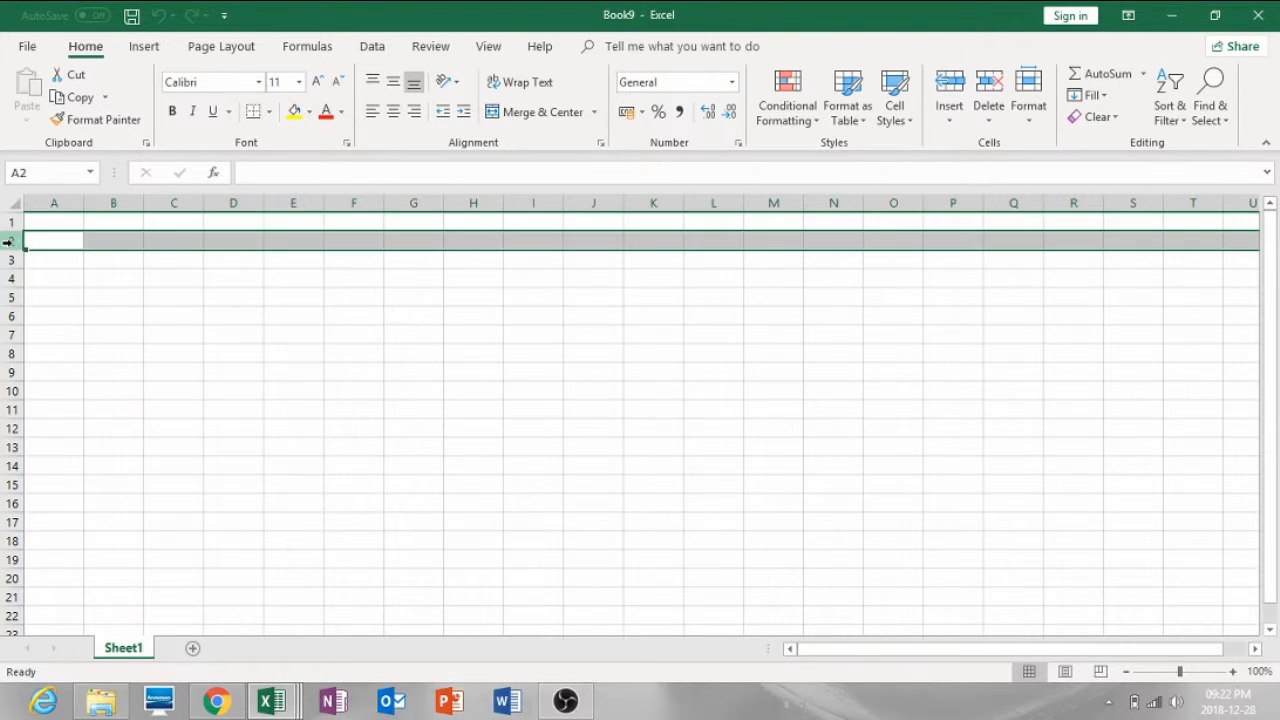
{"action": "left_click", "coordinate": [166, 243]}
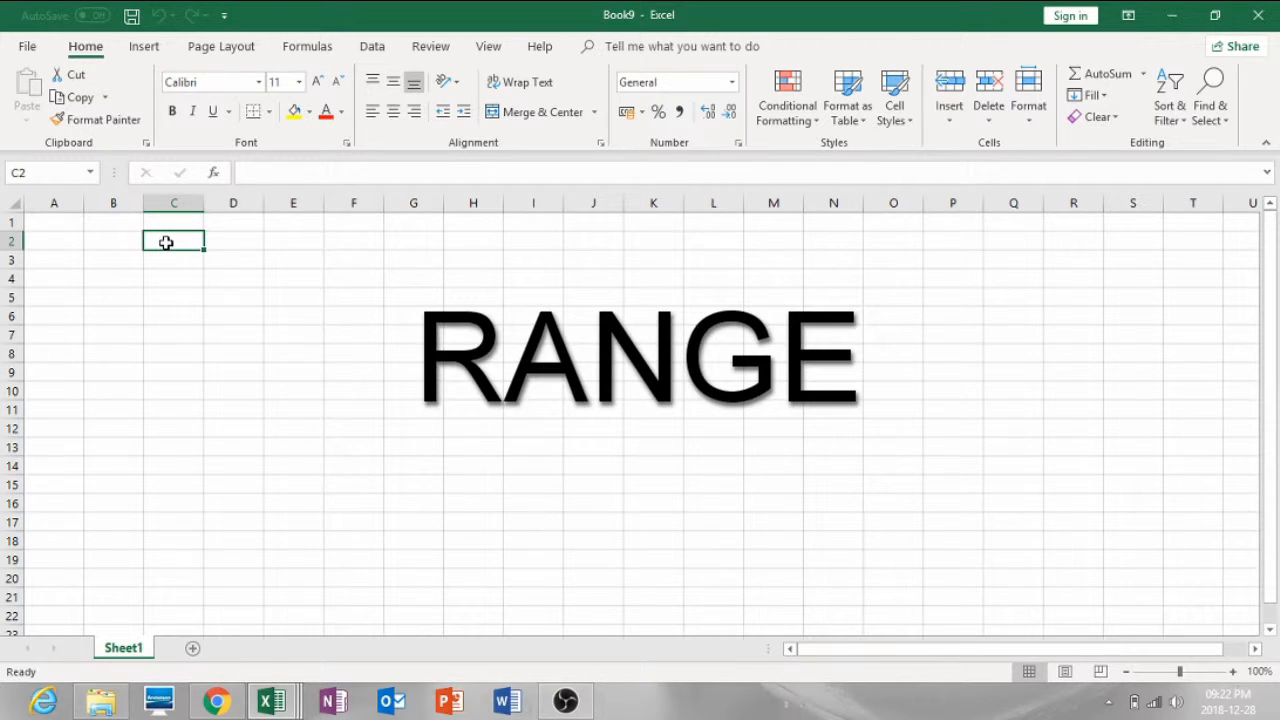
- Select the ranges C2:E6, G4:G7, F5:H7 and D3:E4 in turn, and finish with D3:F5 selected
{"action": "left_click_drag", "start_coordinate": [166, 243], "coordinate": [290, 319]}
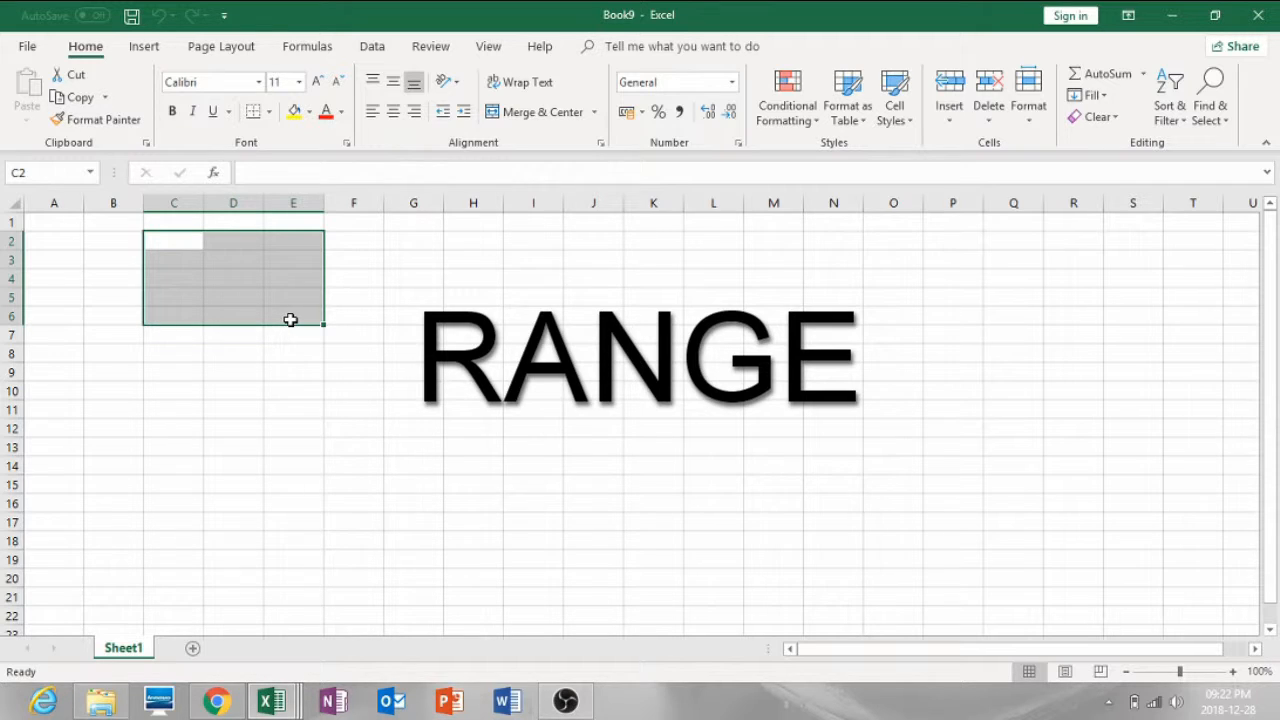
{"action": "left_click_drag", "start_coordinate": [406, 280], "coordinate": [412, 340]}
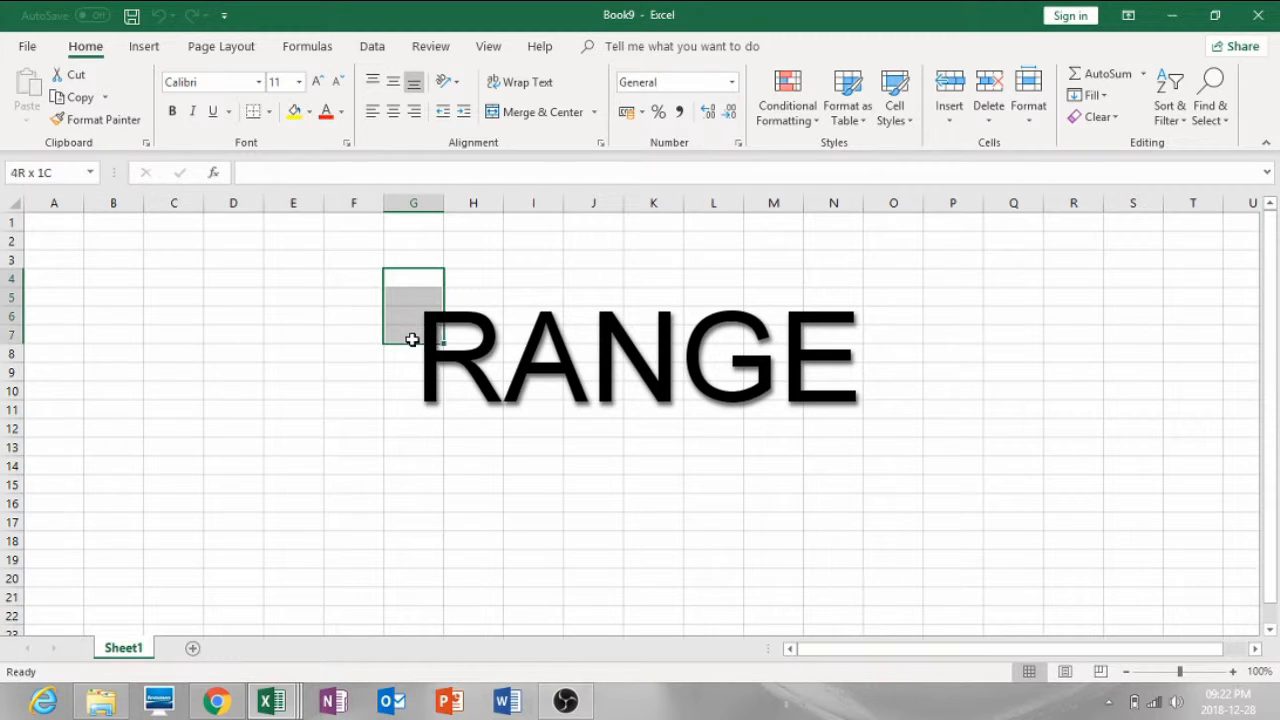
{"action": "left_click_drag", "start_coordinate": [331, 291], "coordinate": [448, 336]}
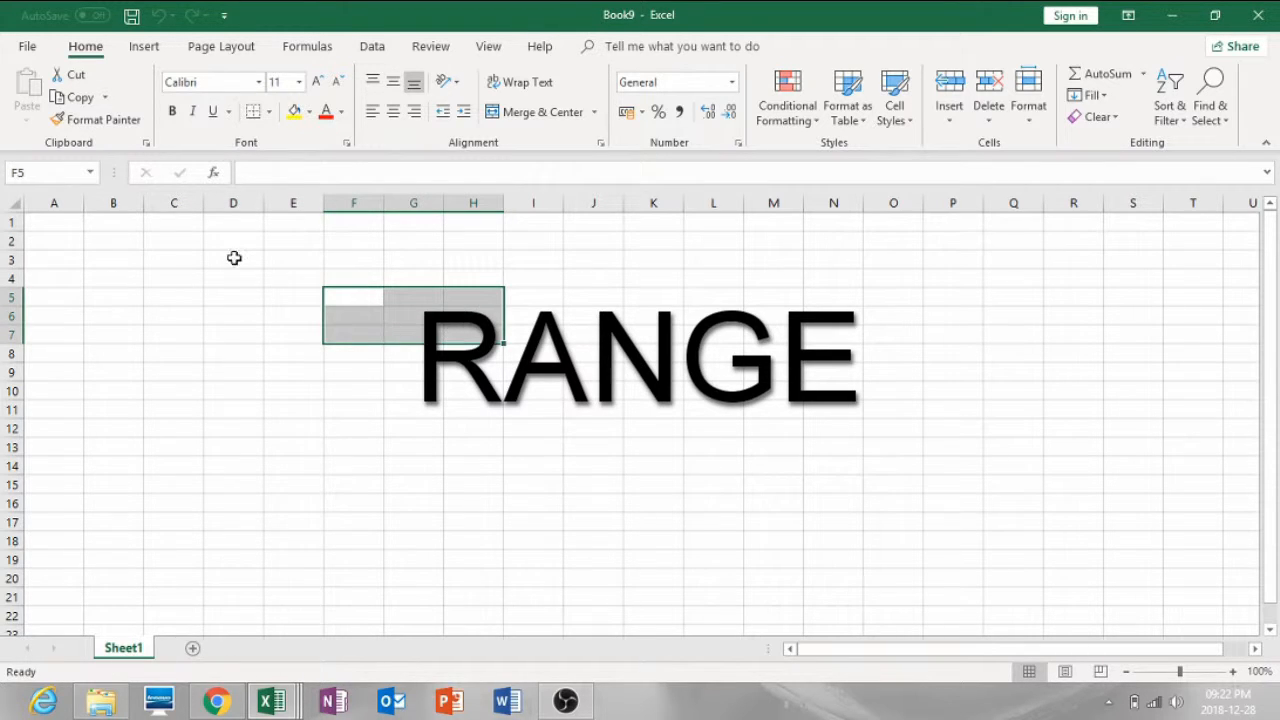
{"action": "left_click_drag", "start_coordinate": [240, 260], "coordinate": [270, 268]}
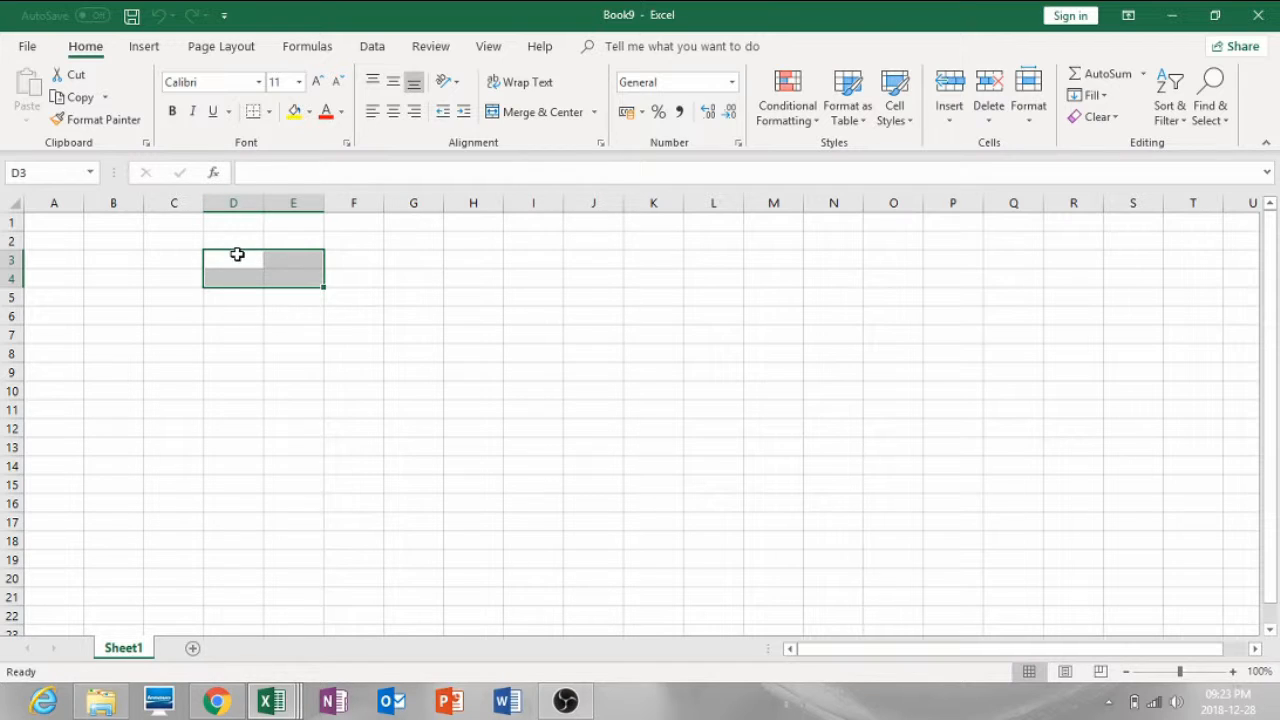
{"action": "left_click", "coordinate": [237, 254]}
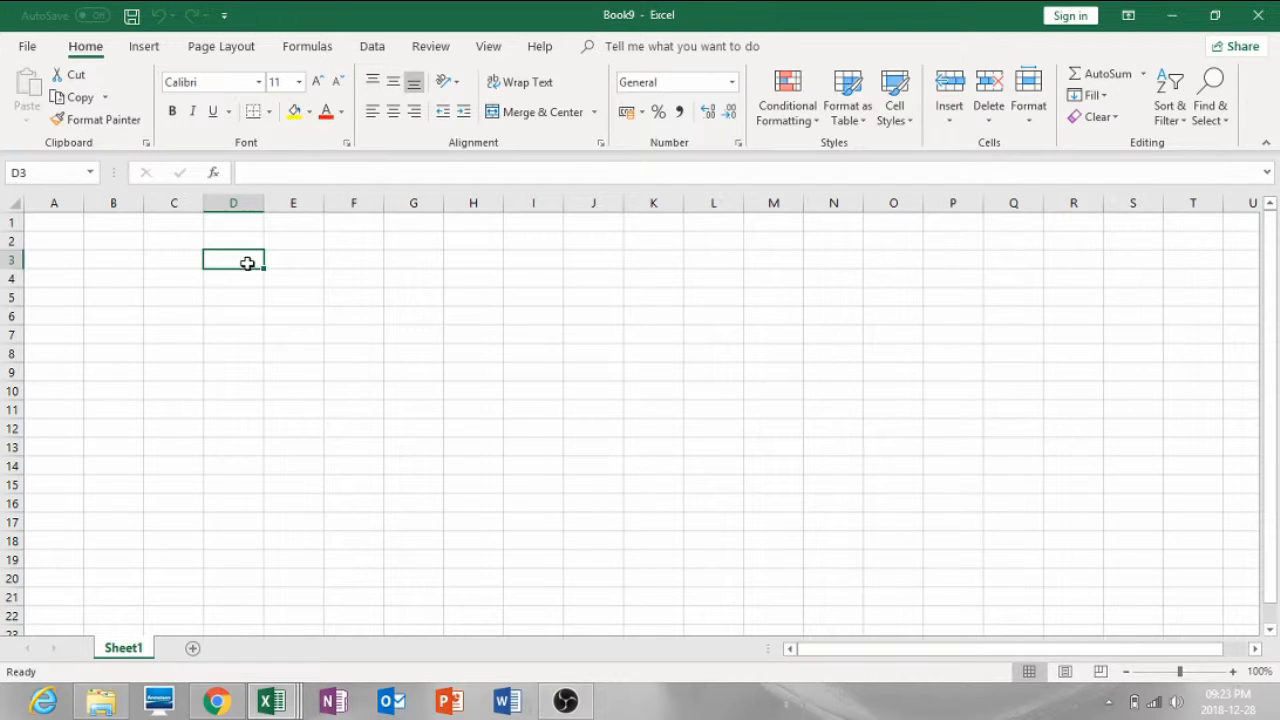
{"action": "left_click_drag", "start_coordinate": [249, 264], "coordinate": [345, 310]}
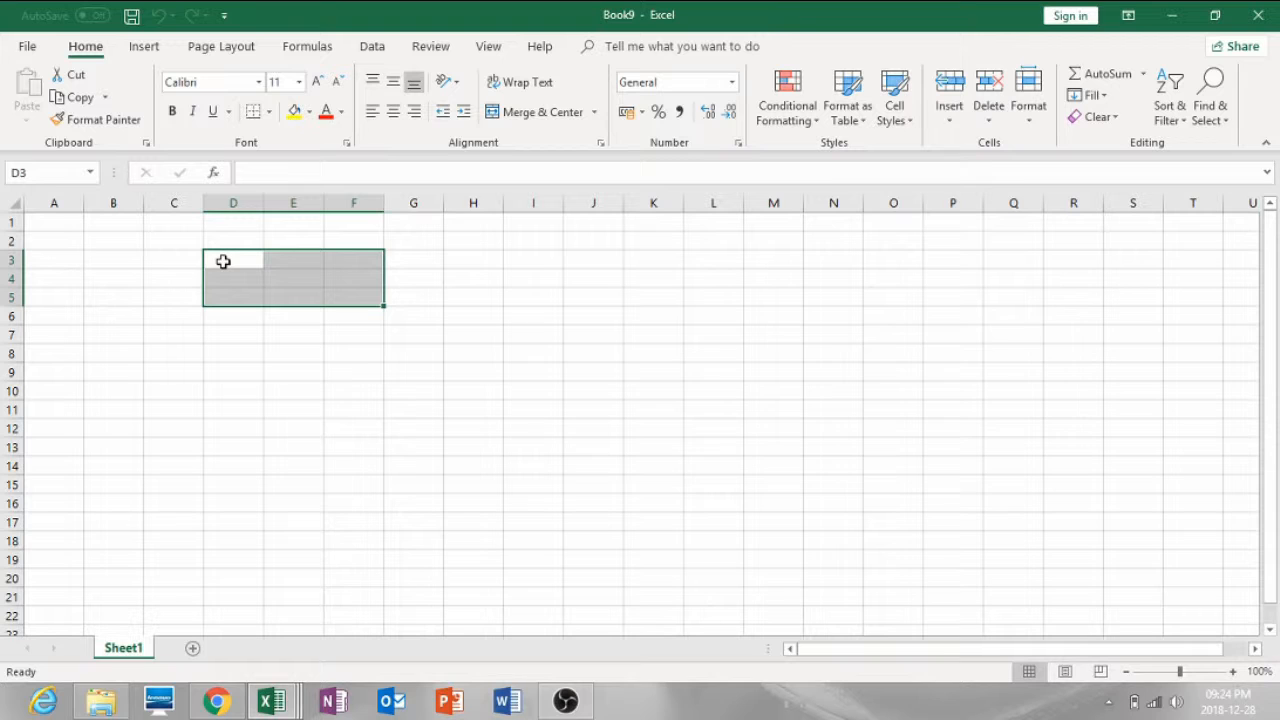
- Write the range reference D3:F5 in cell D3 and discard the entry
{"action": "type", "text": "D"}
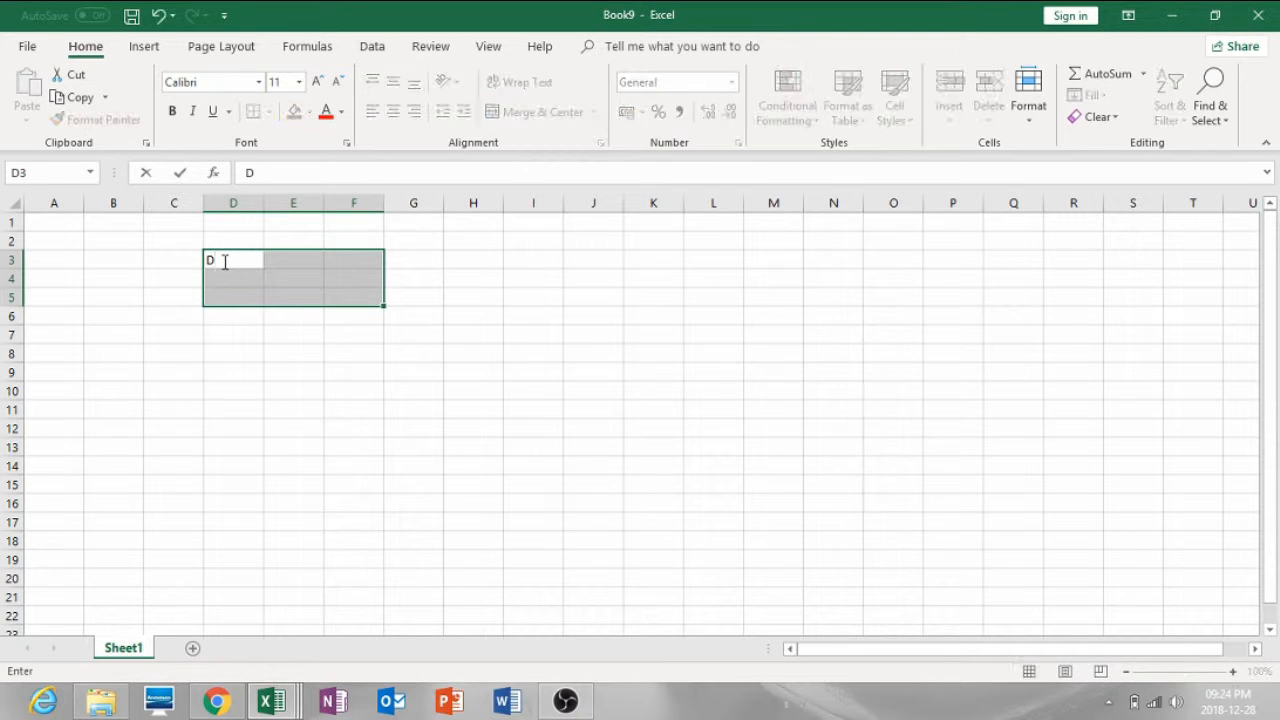
{"action": "type", "text": "3:F%"}
{"action": "key", "text": "BackSpace"}
{"action": "type", "text": "5"}
{"action": "key", "text": "Escape"}
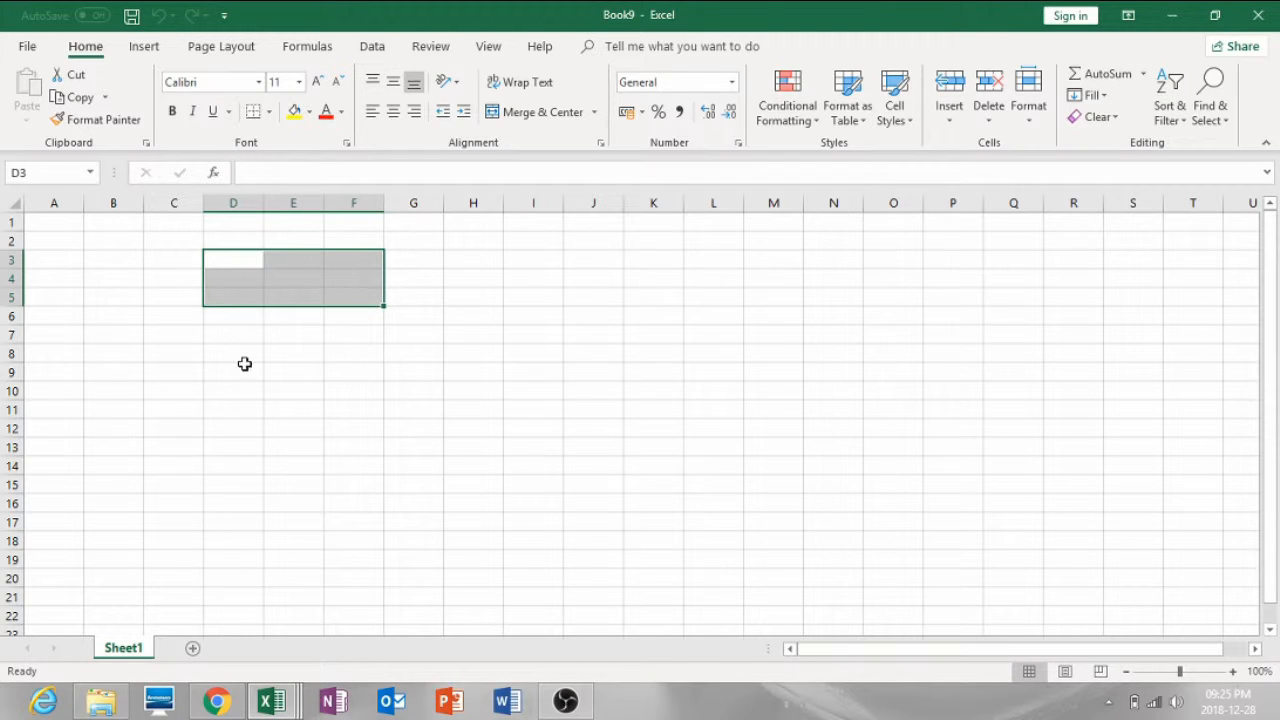
- Add a second worksheet, rename Sheet1 as "new" and select cell A1 on it
{"action": "left_click", "coordinate": [193, 650]}
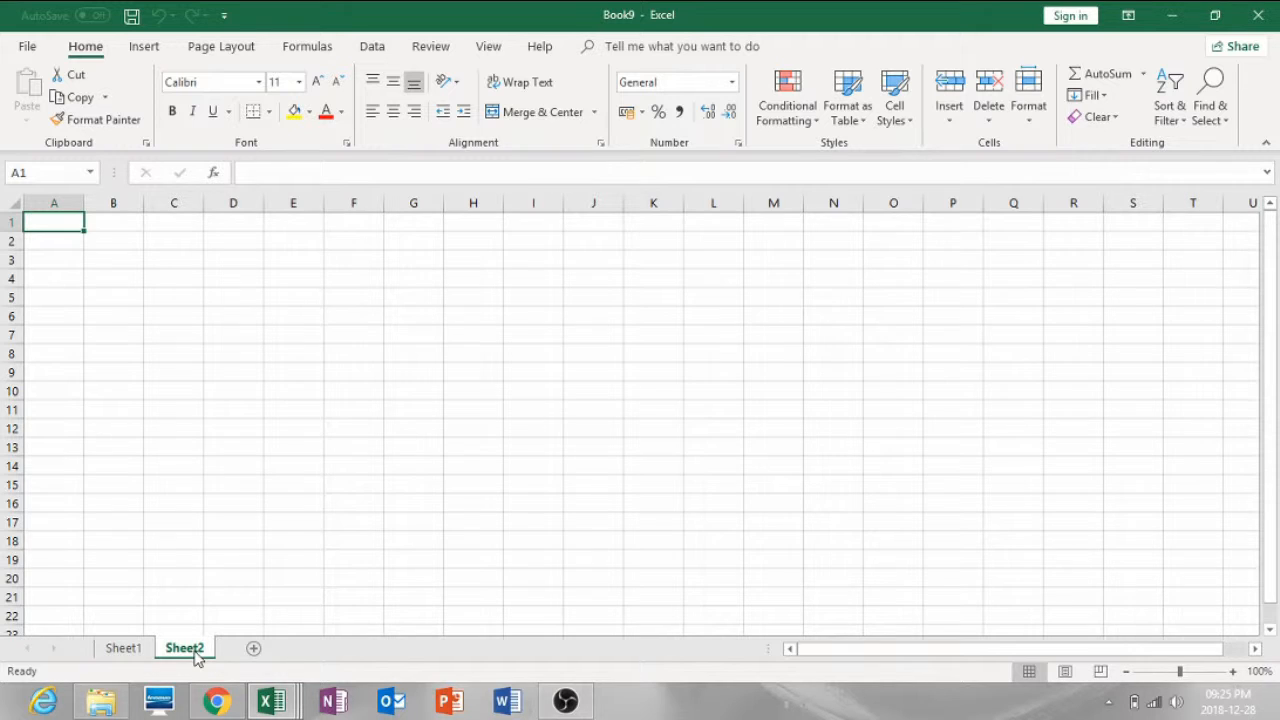
{"action": "left_click", "coordinate": [131, 649]}
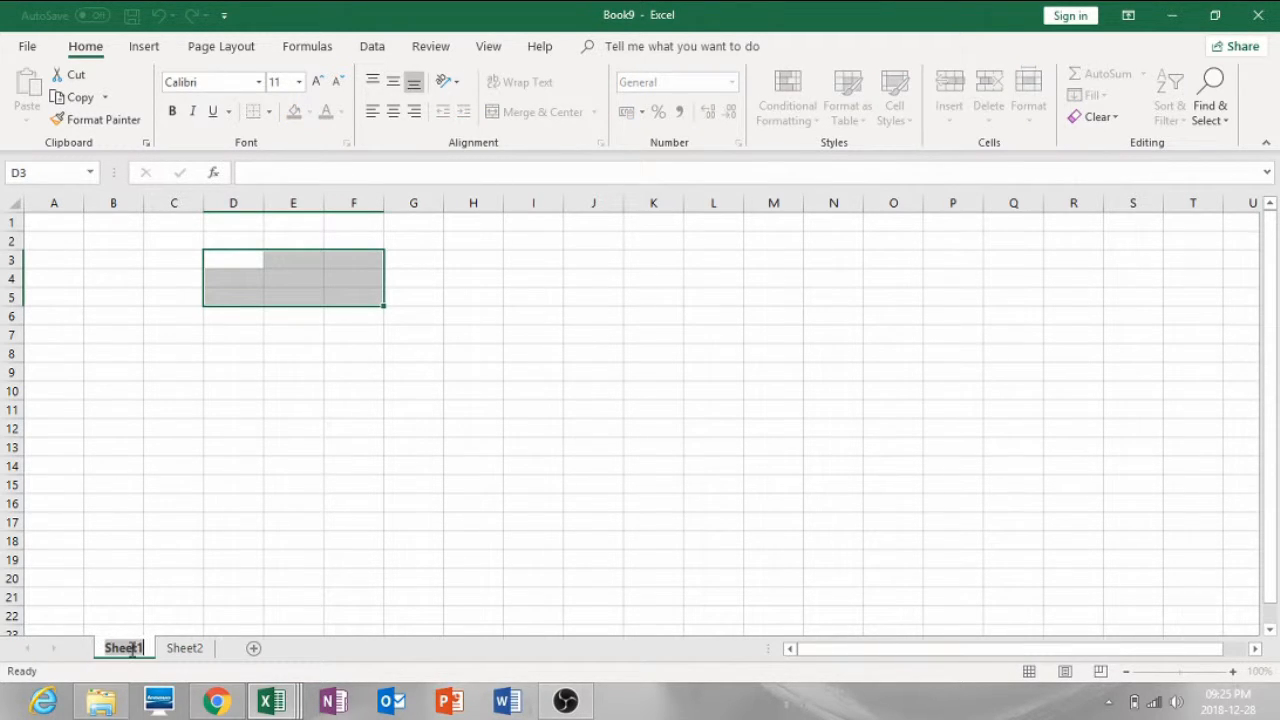
{"action": "type", "text": "new"}
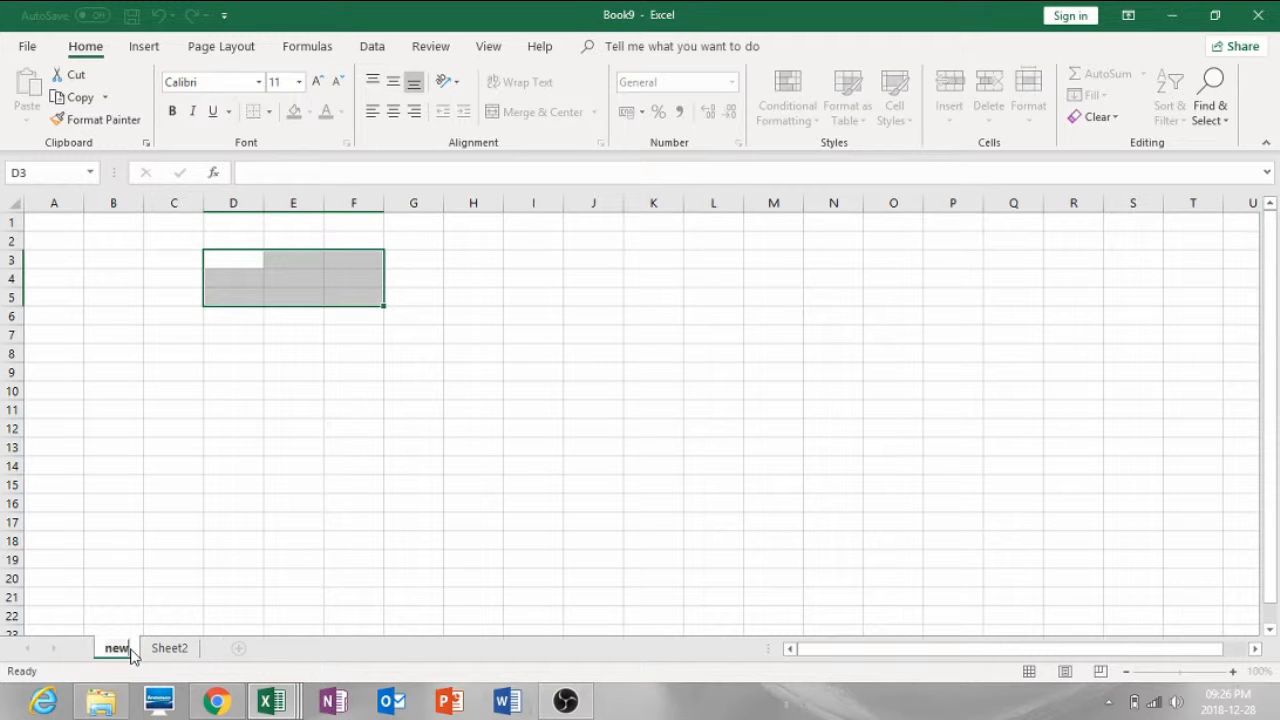
{"action": "left_click", "coordinate": [68, 229]}
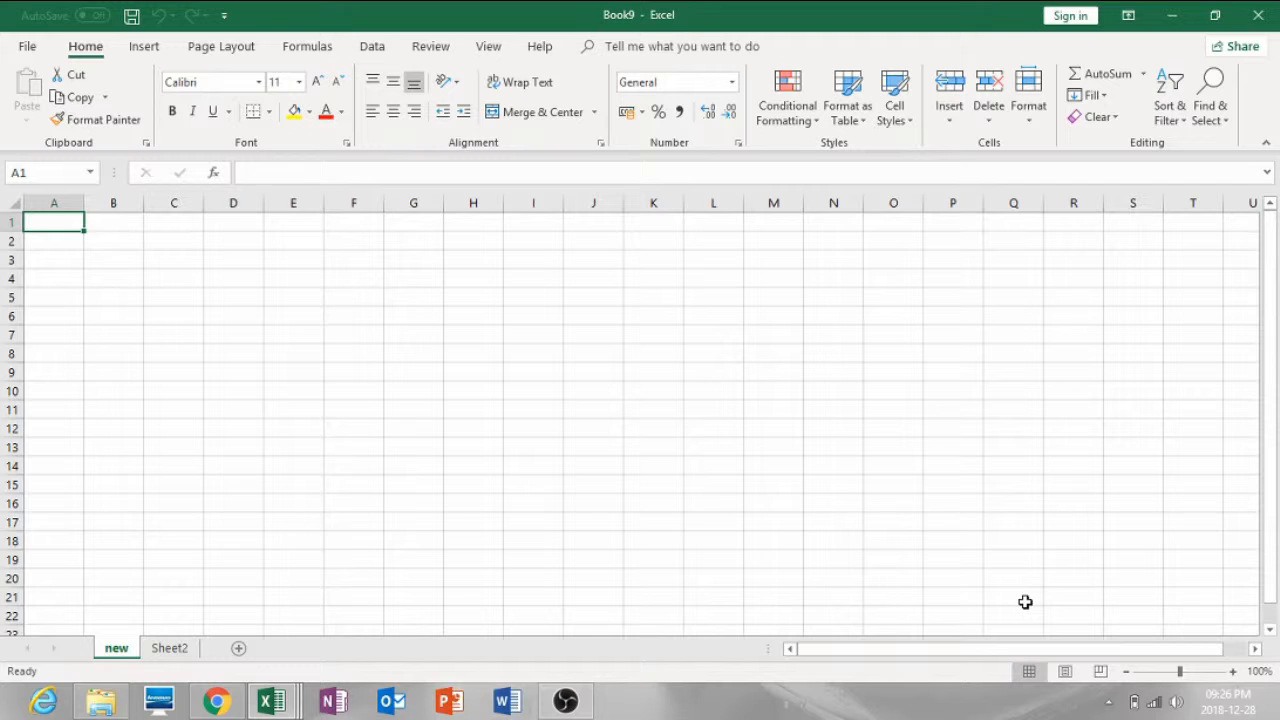
- Enter the title "Garage Inventory" in cell A1
{"action": "left_click_drag", "start_coordinate": [1179, 671], "coordinate": [1194, 671]}
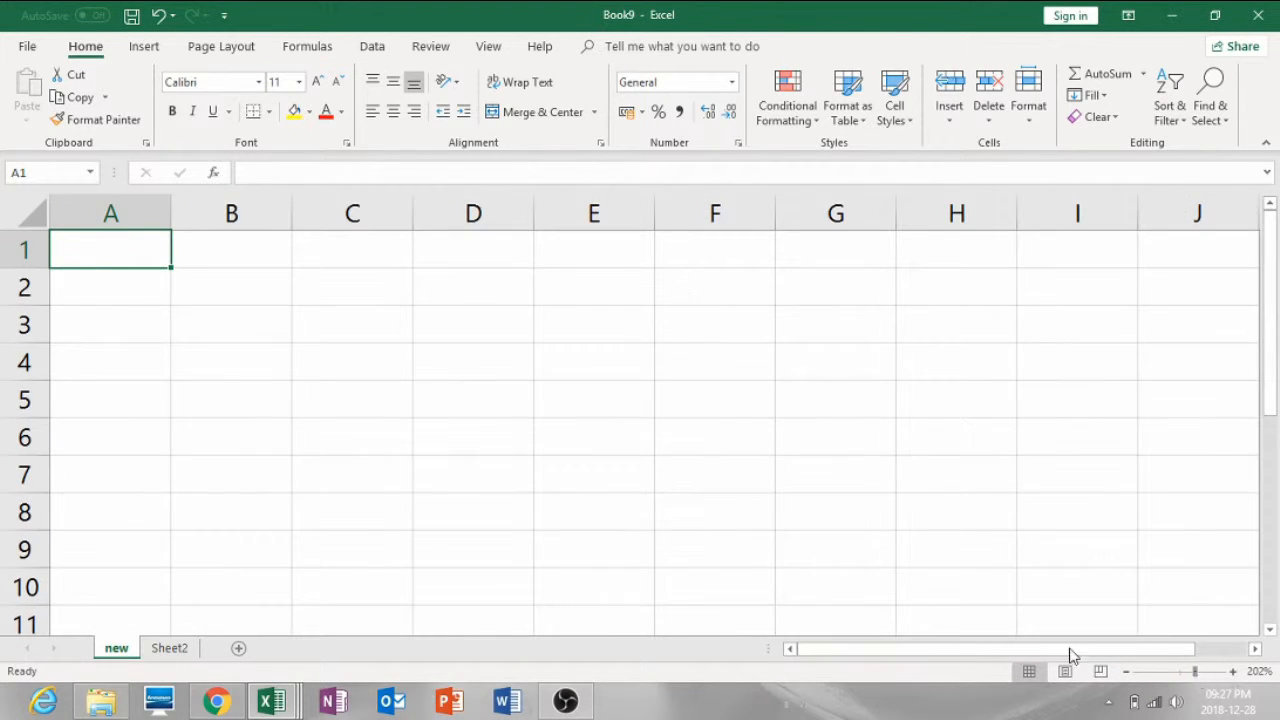
{"action": "double_click", "coordinate": [135, 250]}
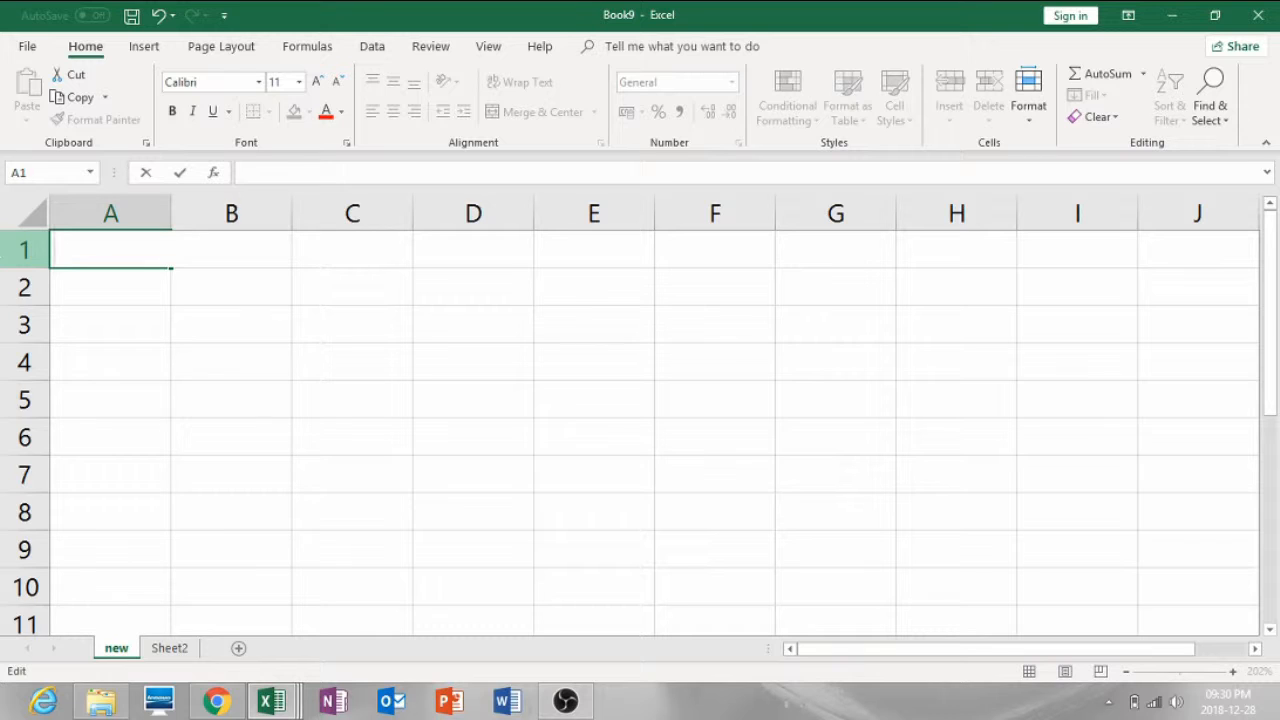
{"action": "type", "text": "Garage"}
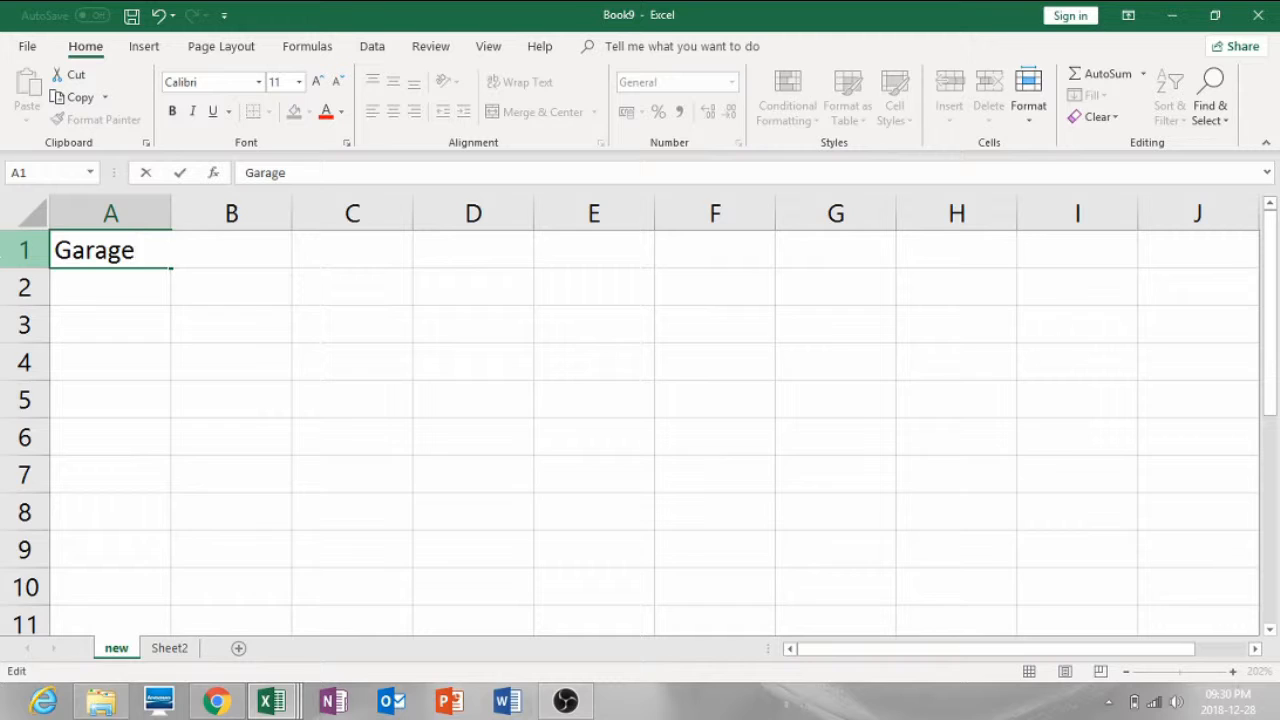
{"action": "type", "text": " Inventory"}
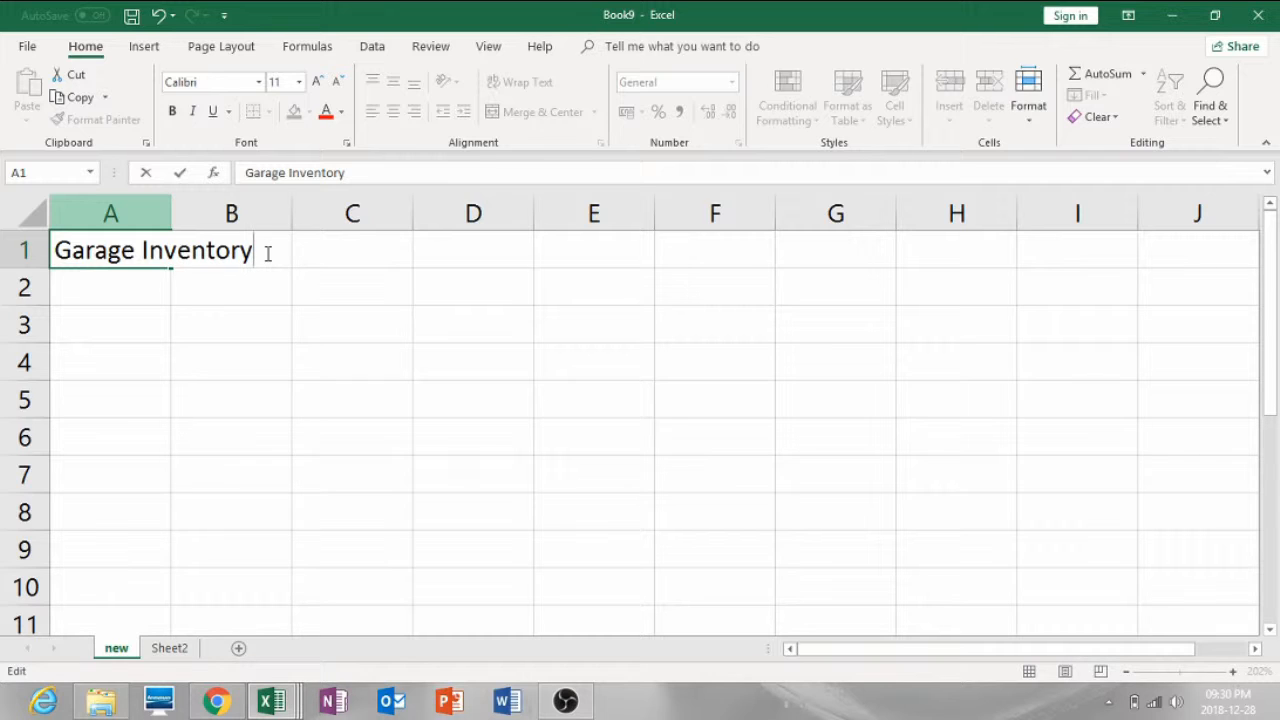
{"action": "key", "text": "Return"}
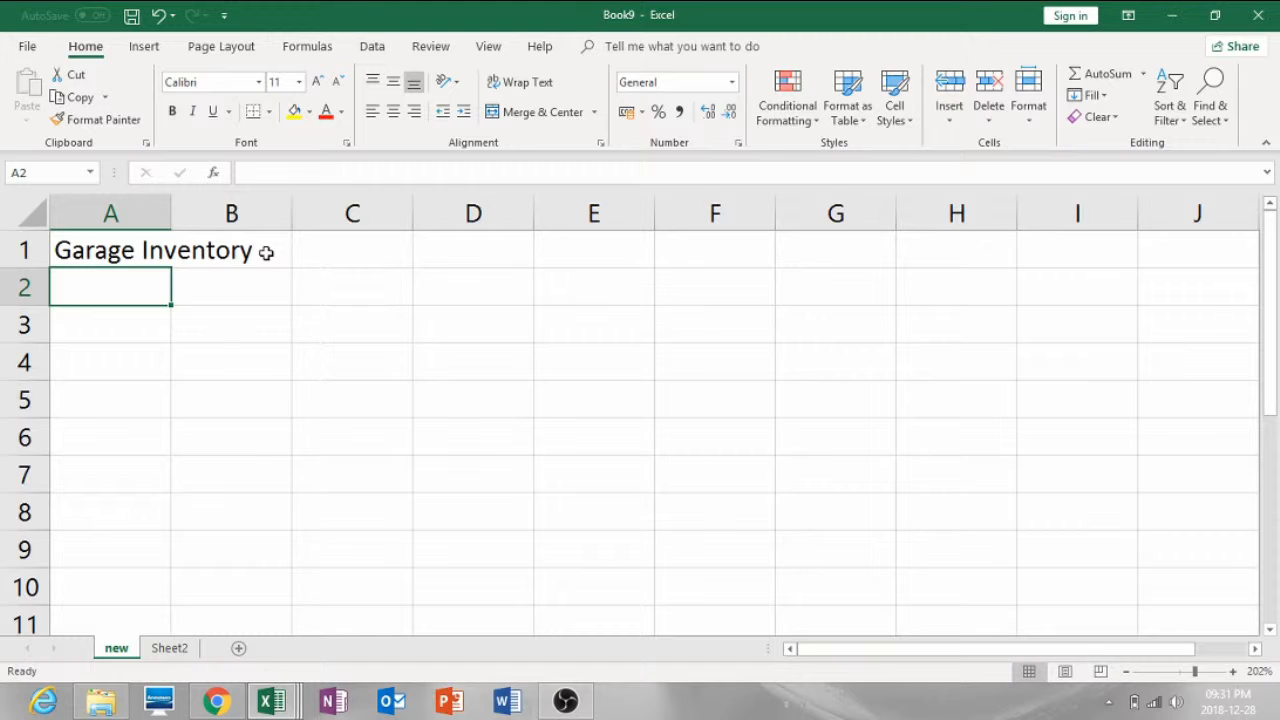
- Compare the contents of A1 and B1, and enter "and" in cell B1
{"action": "left_click", "coordinate": [62, 249]}
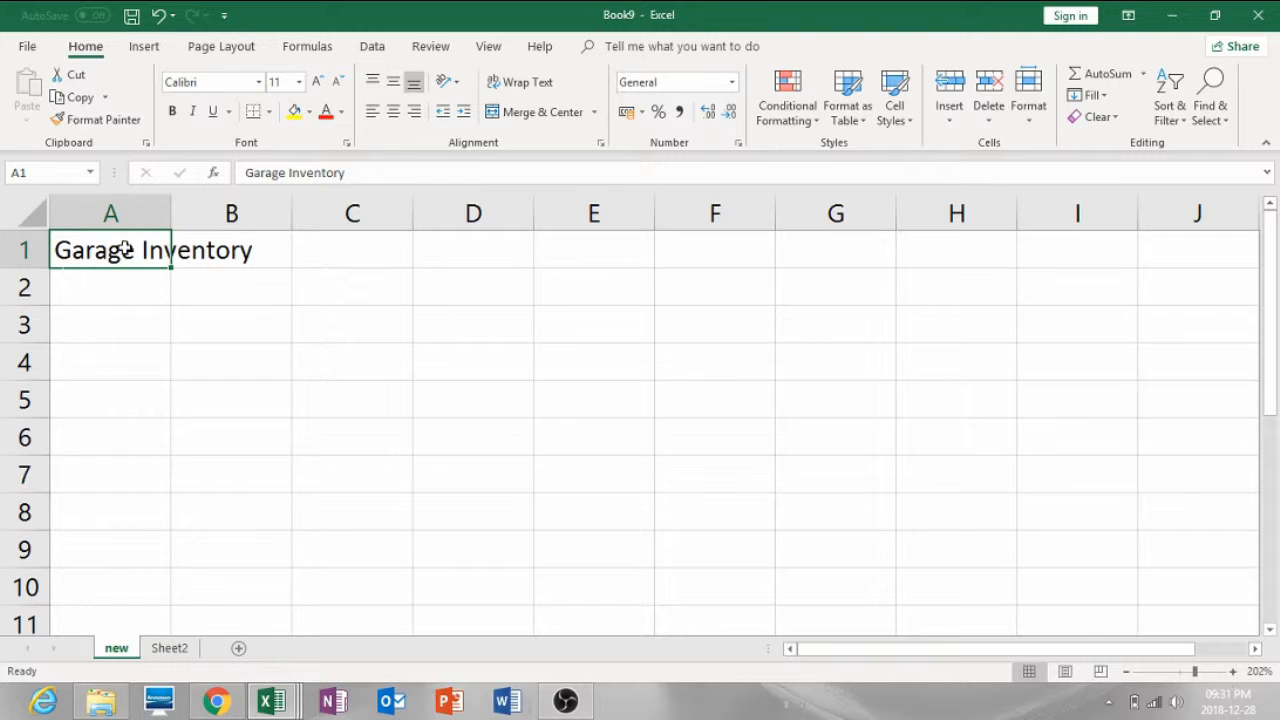
{"action": "left_click", "coordinate": [228, 250]}
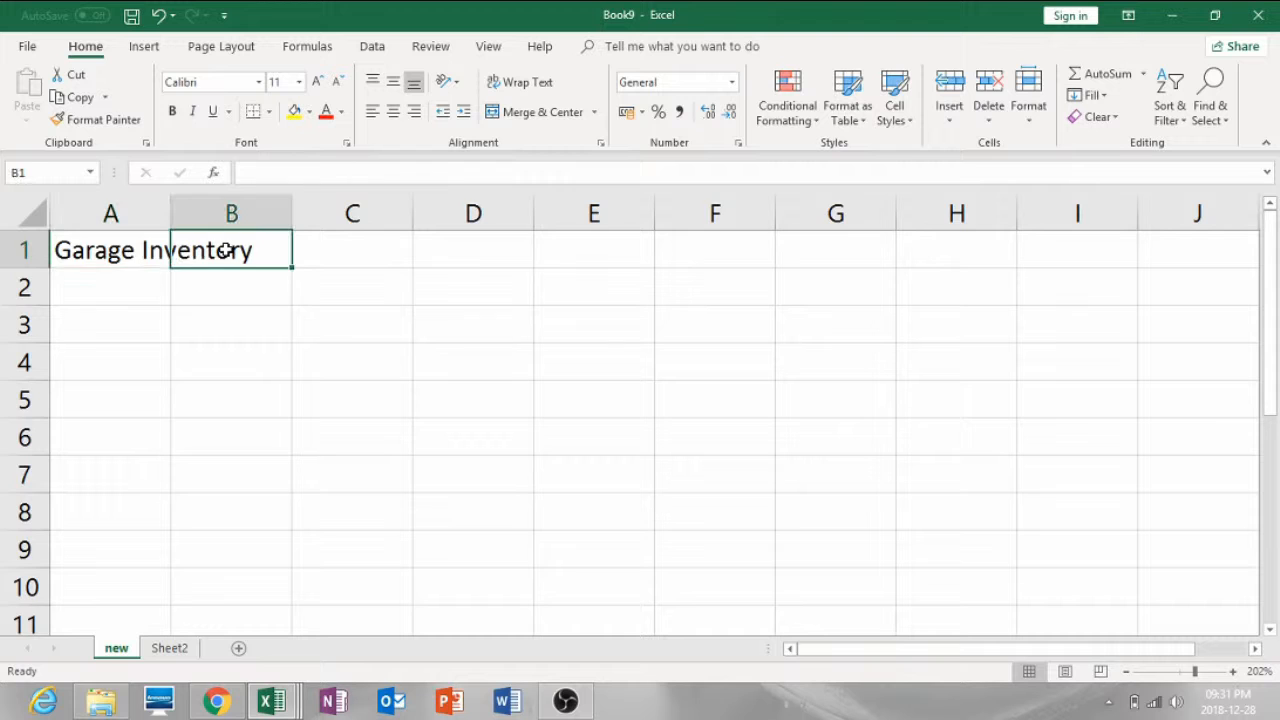
{"action": "type", "text": "and"}
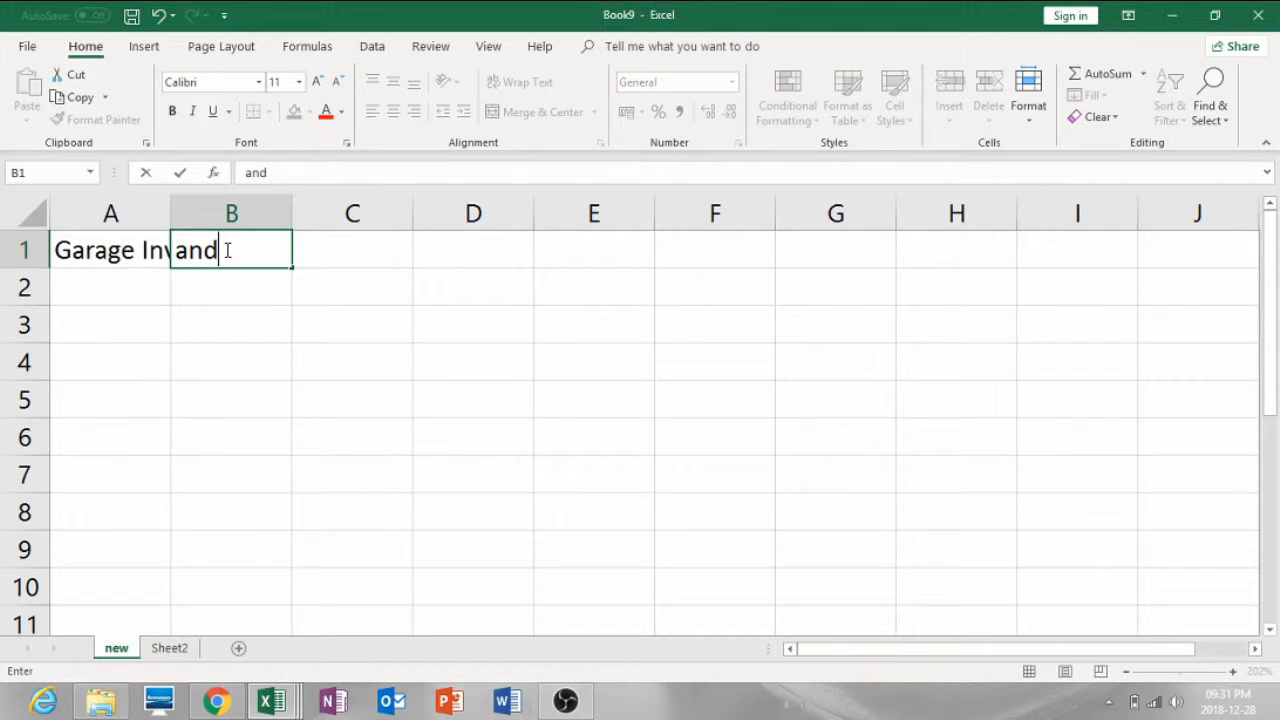
{"action": "key", "text": "Return"}
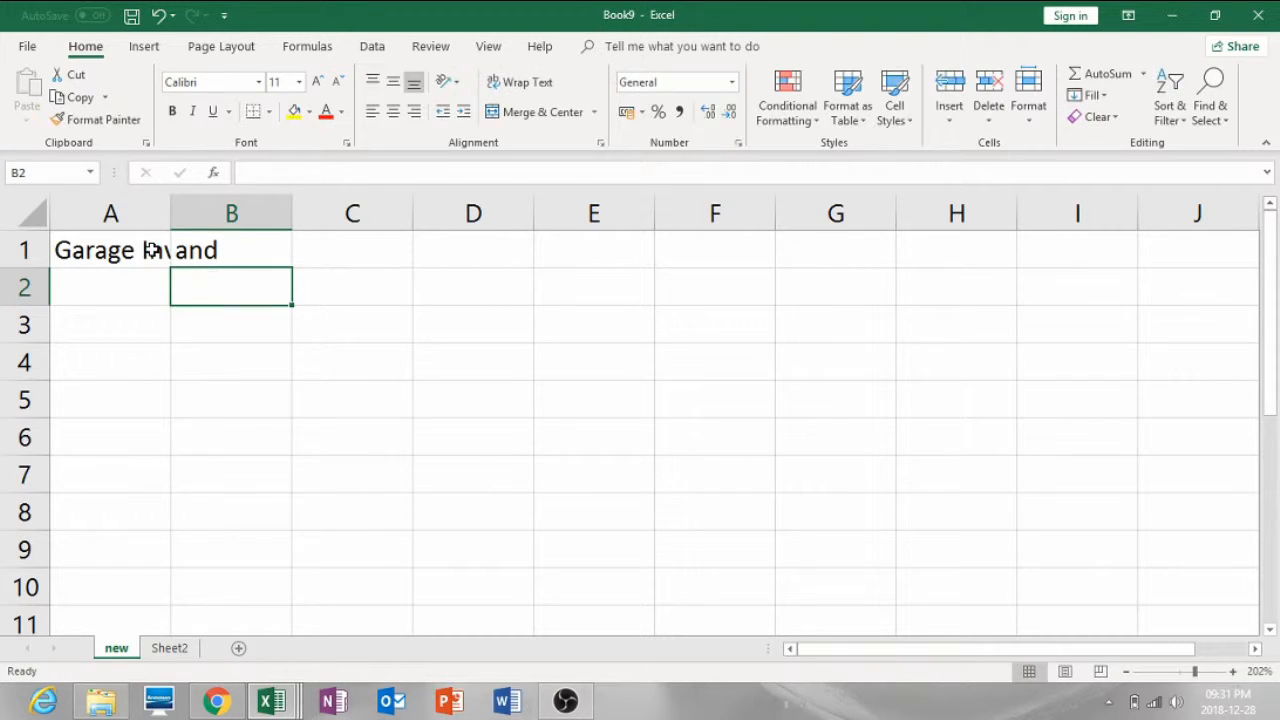
- Check the full title stored in A1 and clear the entry from cell B1
{"action": "double_click", "coordinate": [151, 250]}
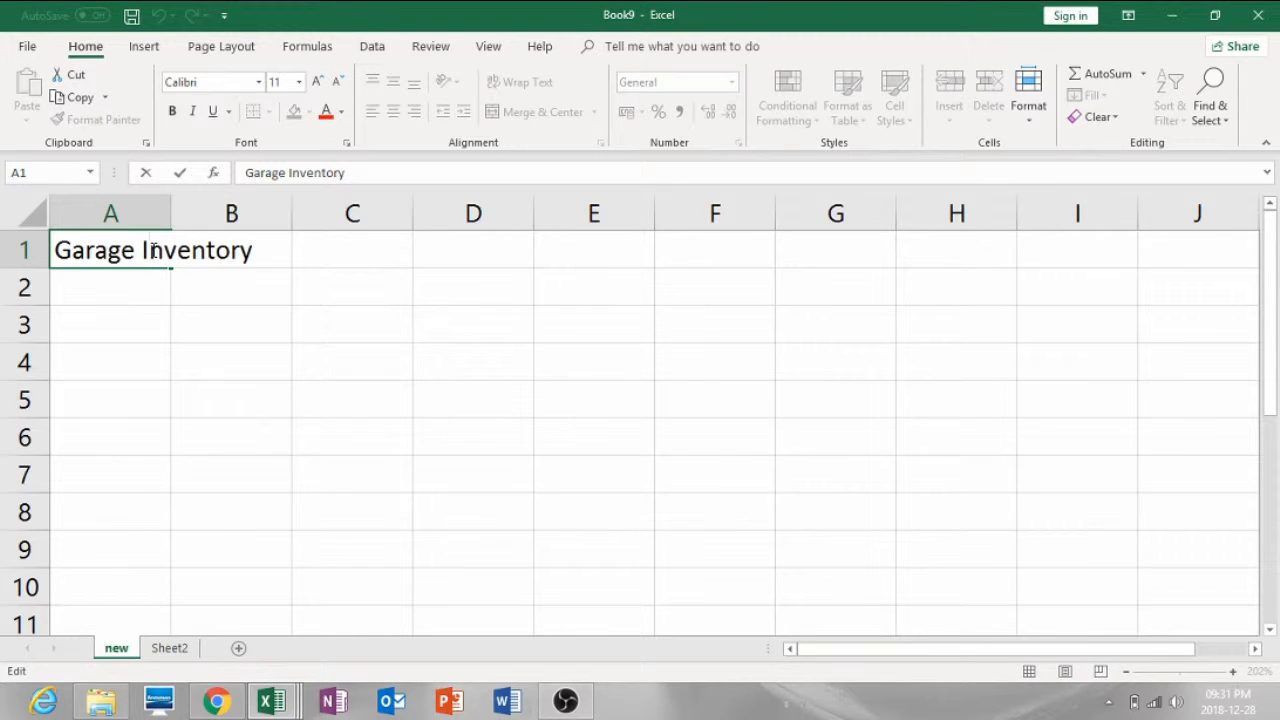
{"action": "left_click", "coordinate": [214, 289]}
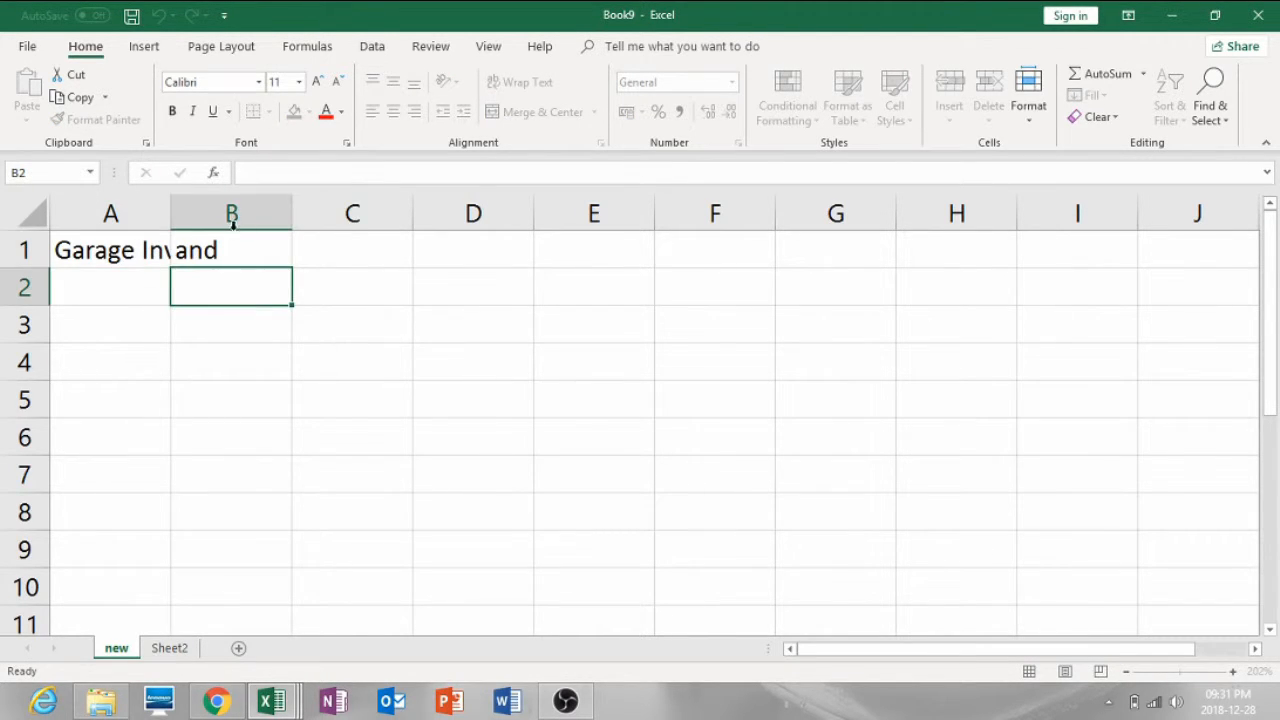
{"action": "left_click", "coordinate": [231, 220]}
{"action": "left_click", "coordinate": [232, 244]}
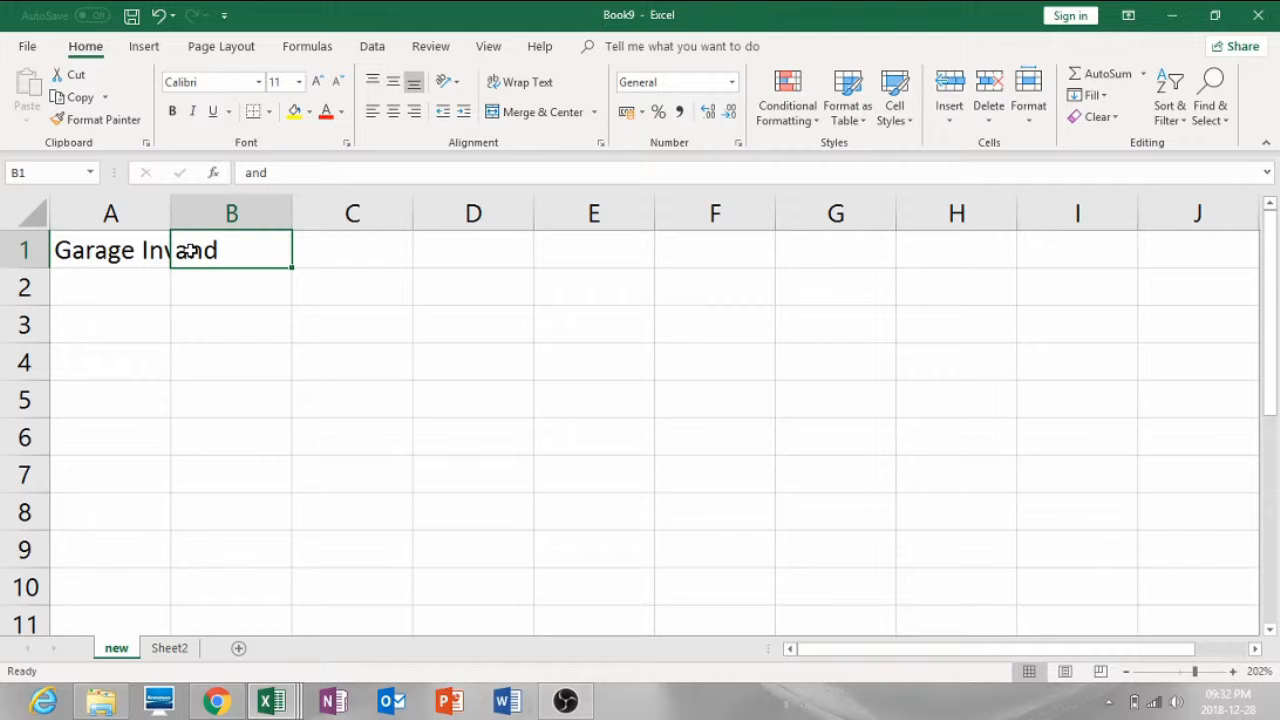
{"action": "key", "text": "Delete"}
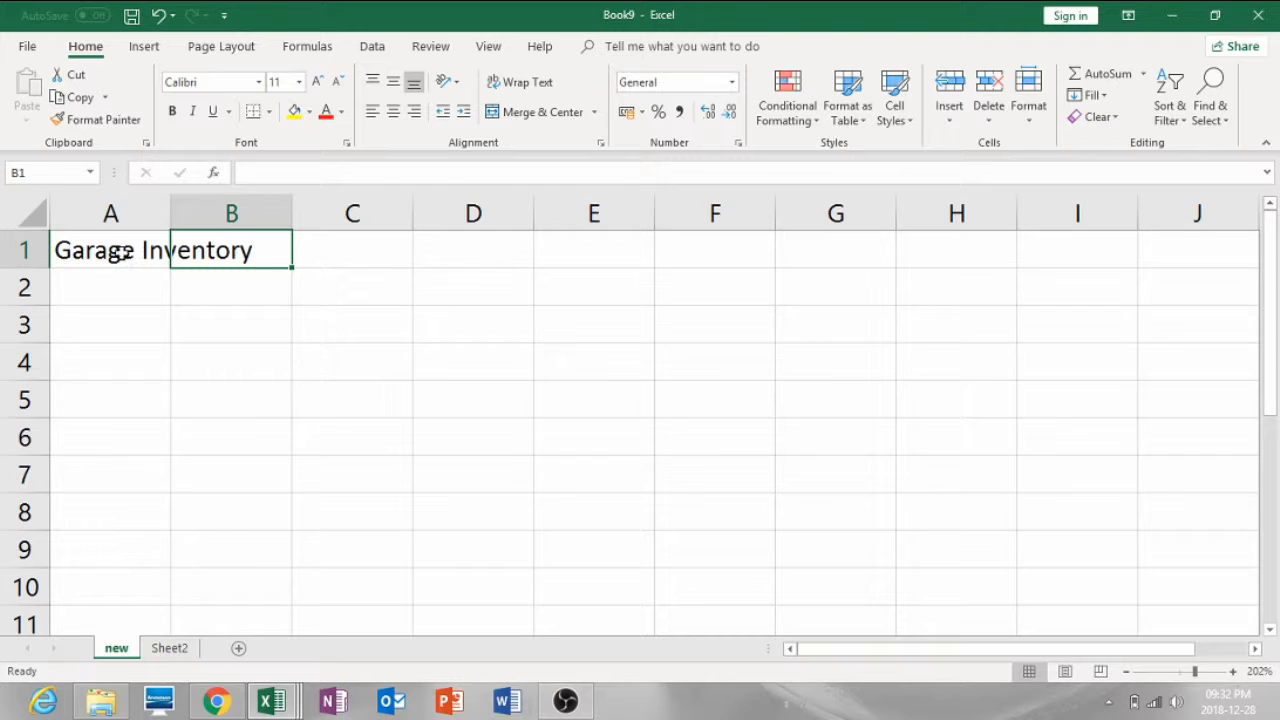
- Widen column A so that the whole title "Garage Inventory" fits inside it
{"action": "left_click", "coordinate": [151, 214]}
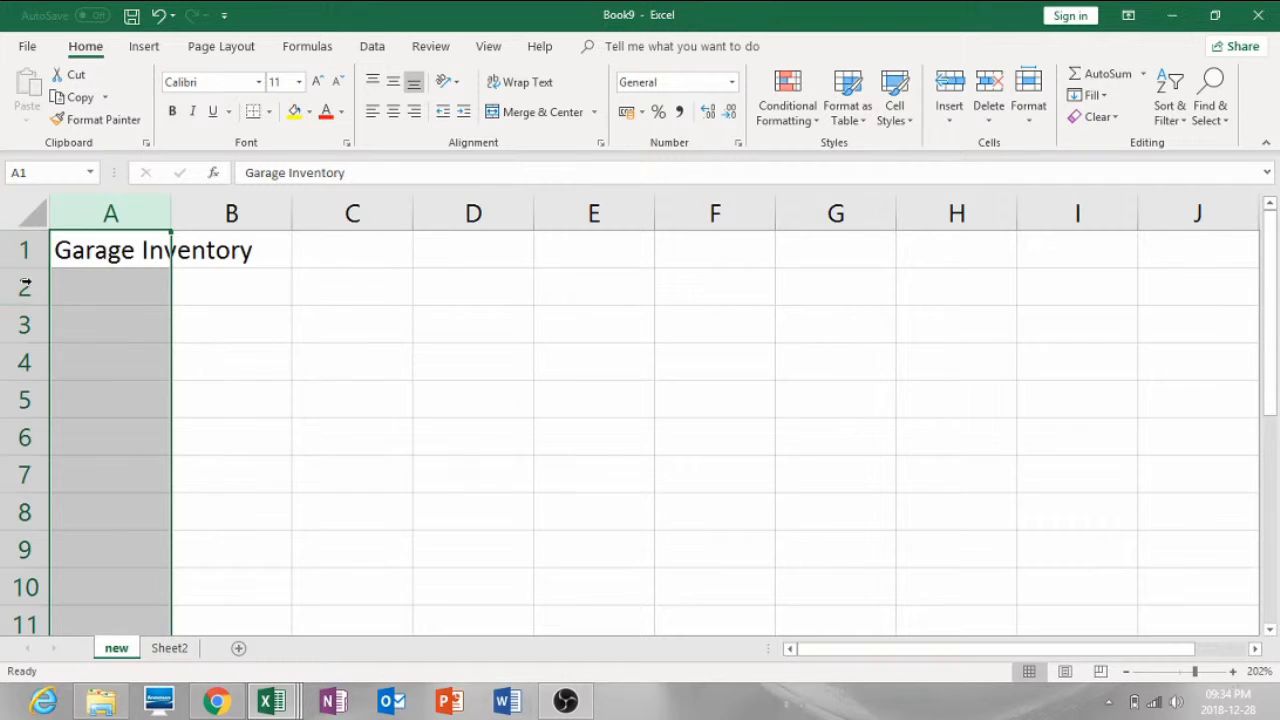
{"action": "left_click", "coordinate": [95, 255]}
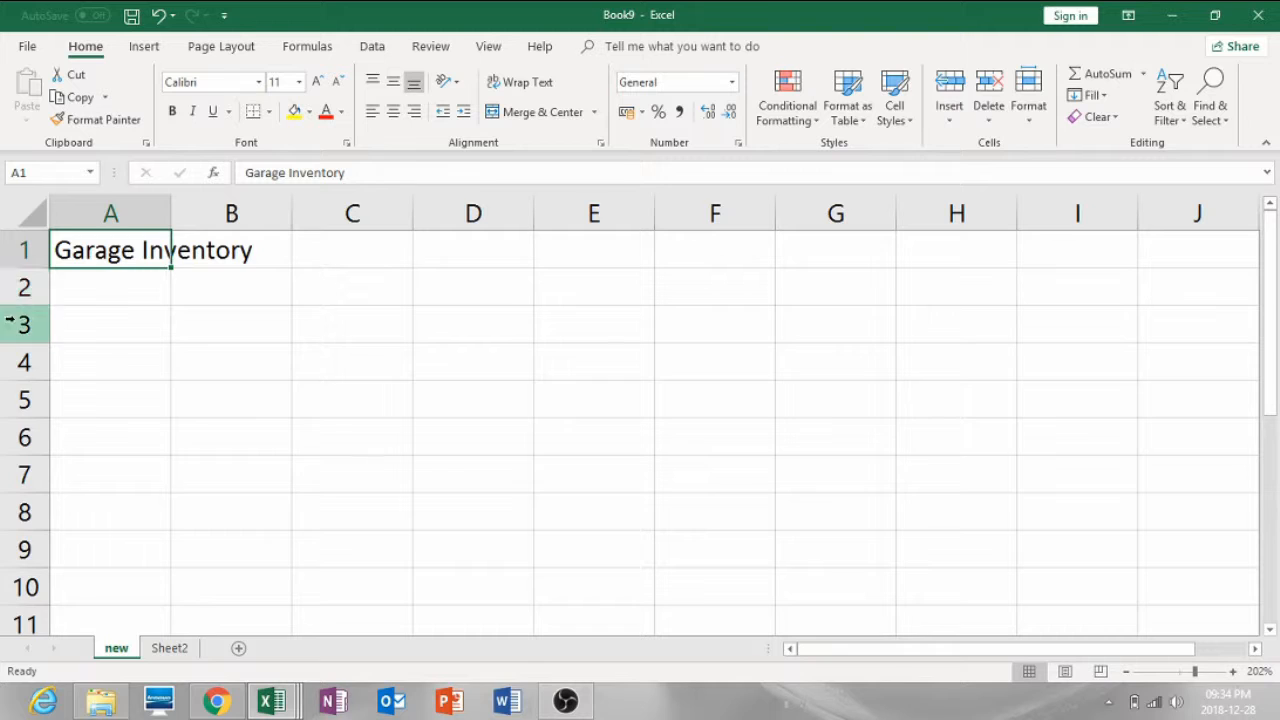
{"action": "left_click", "coordinate": [128, 200]}
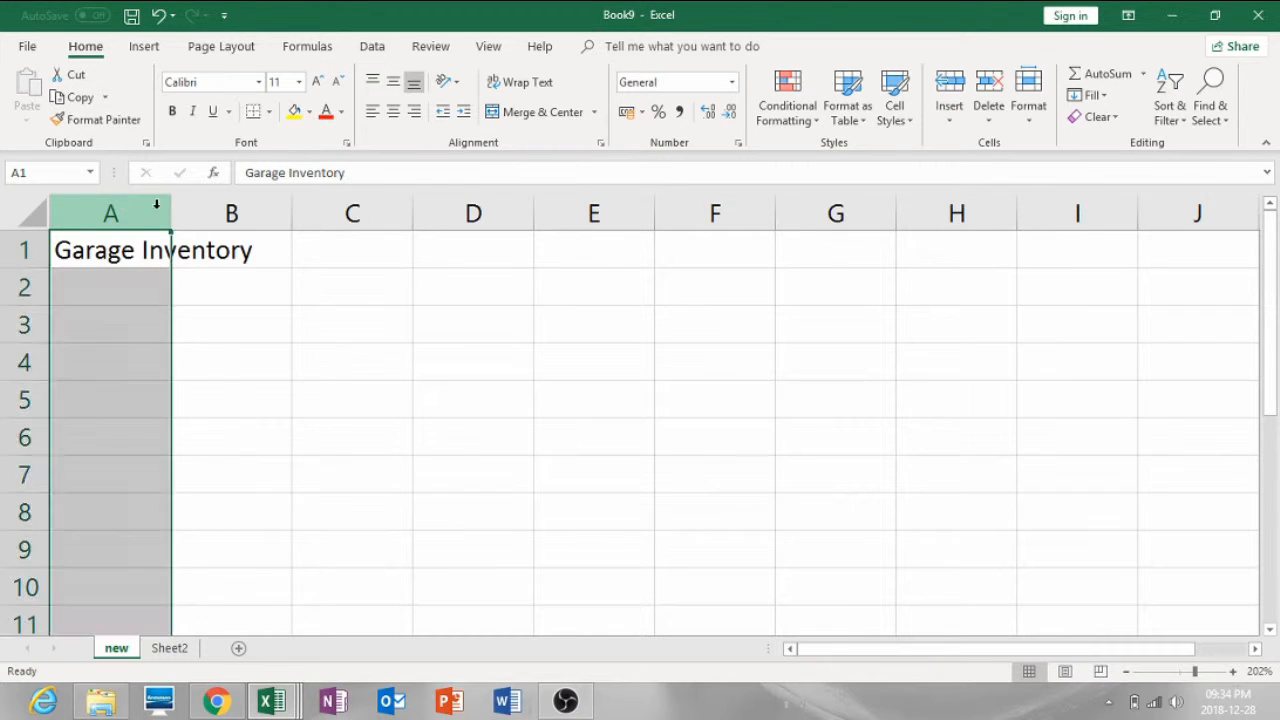
{"action": "left_click", "coordinate": [200, 208]}
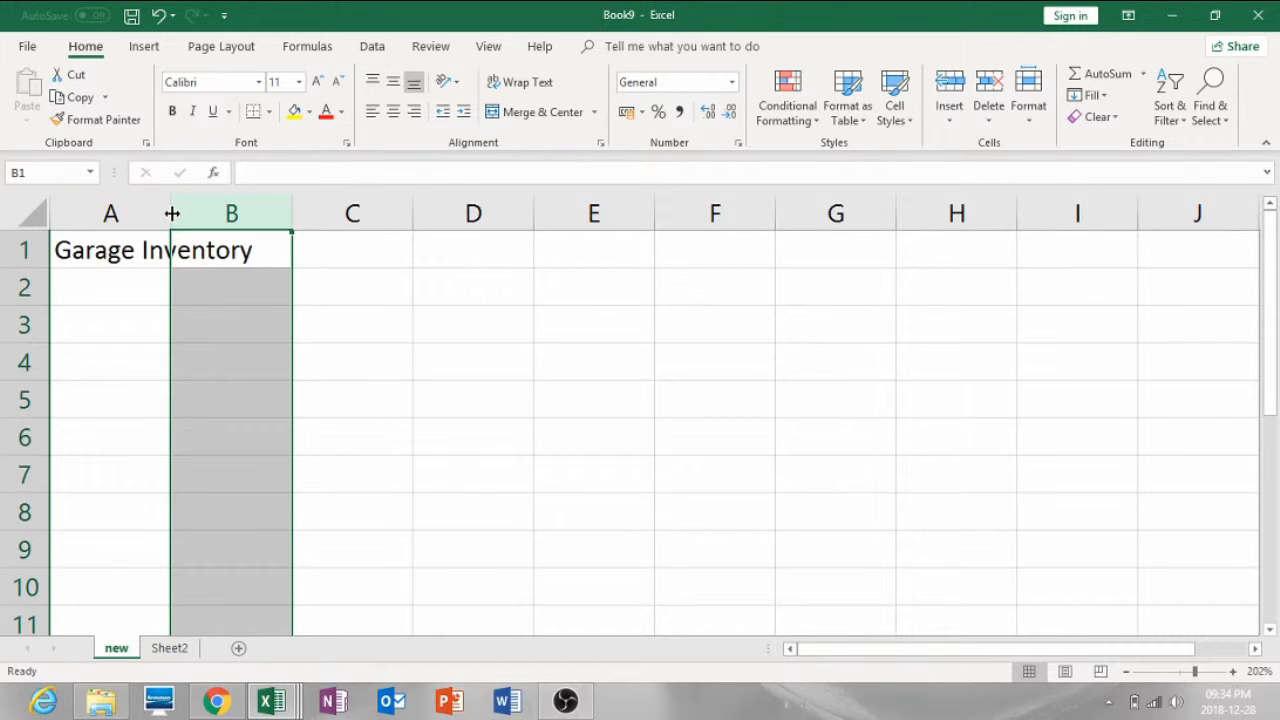
{"action": "left_click_drag", "start_coordinate": [172, 213], "coordinate": [265, 218]}
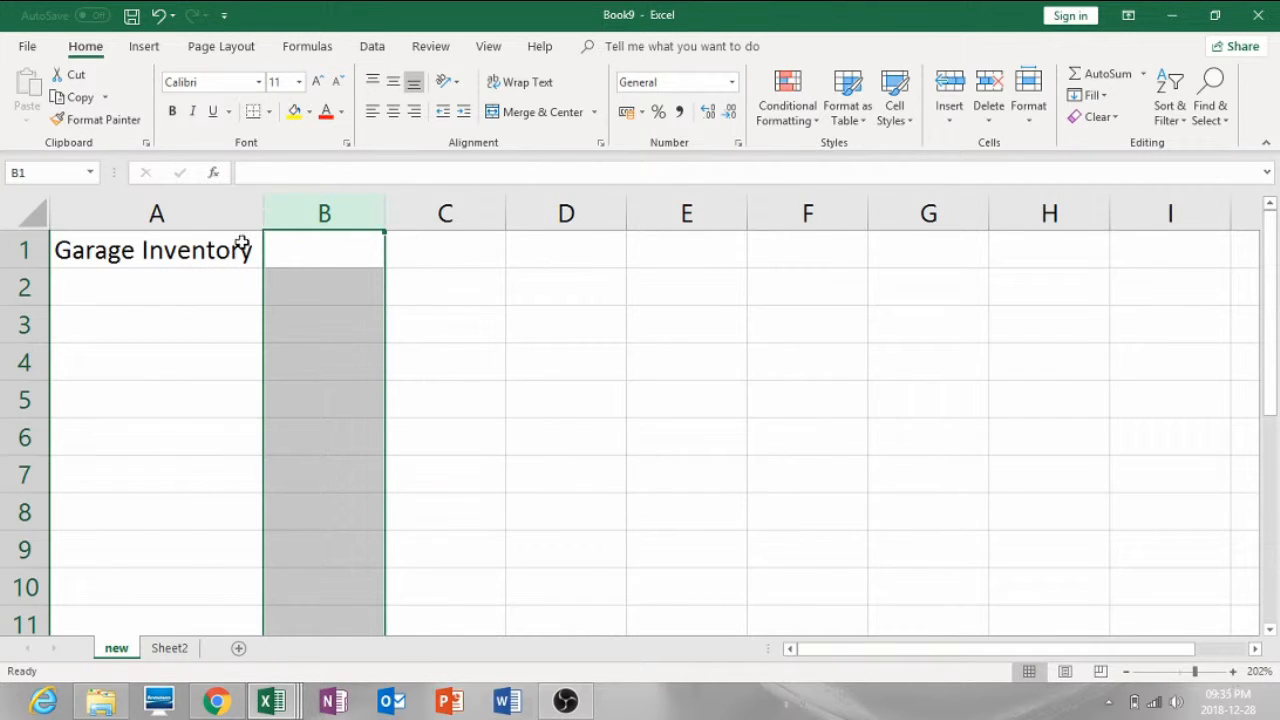
- Move the active cell from A1 down column A to A5 and across row 5 to D5
{"action": "left_click", "coordinate": [242, 246]}
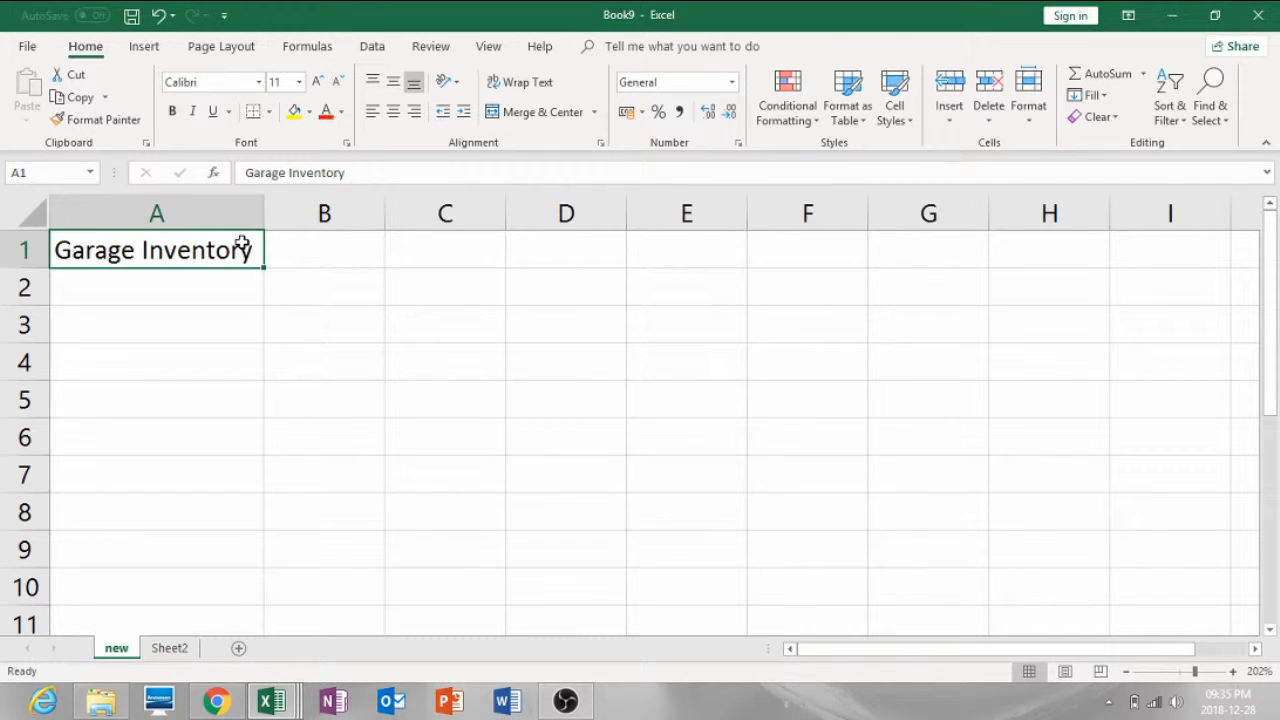
{"action": "key", "text": "Return"}
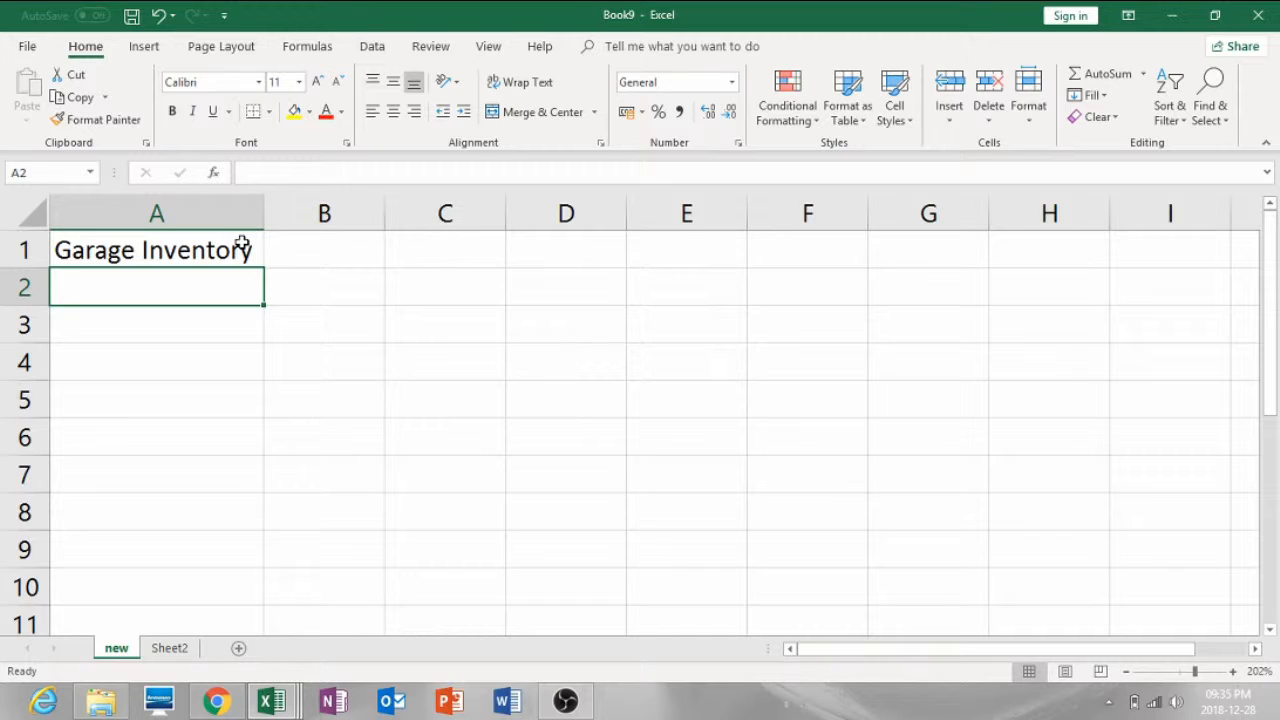
{"action": "key", "text": "Return"}
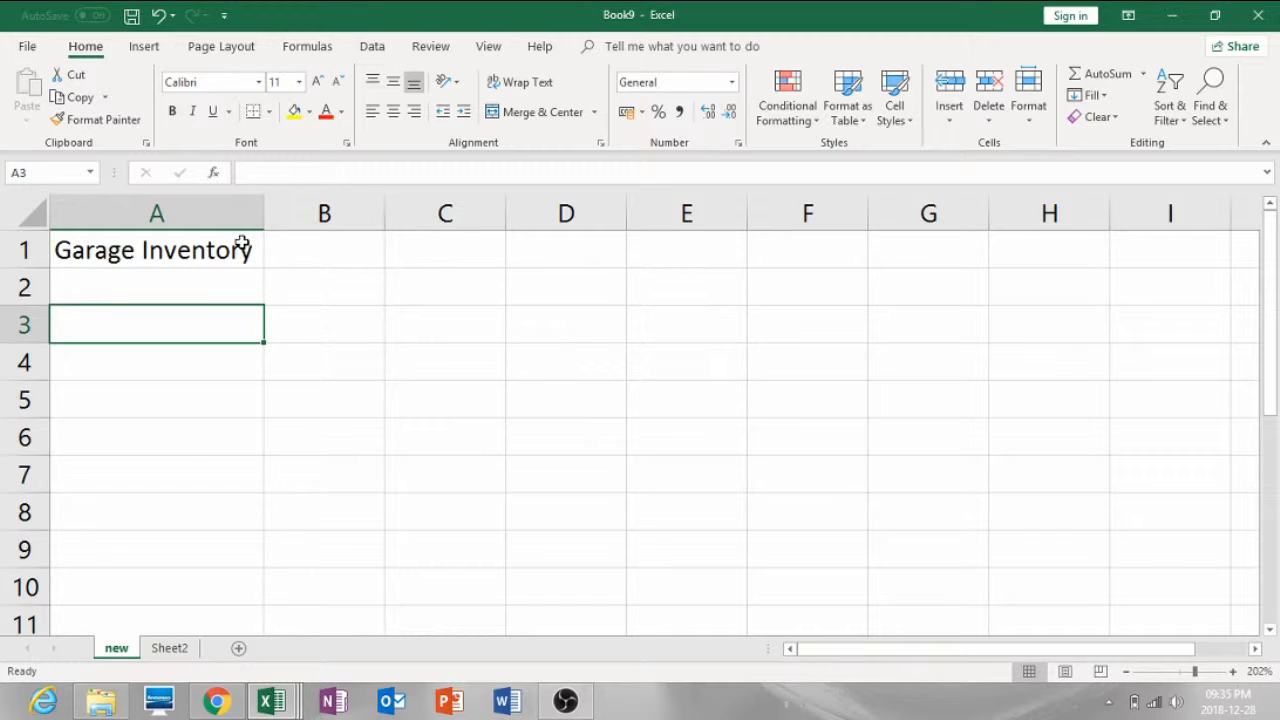
{"action": "key", "text": "Return"}
{"action": "key", "text": "Return"}
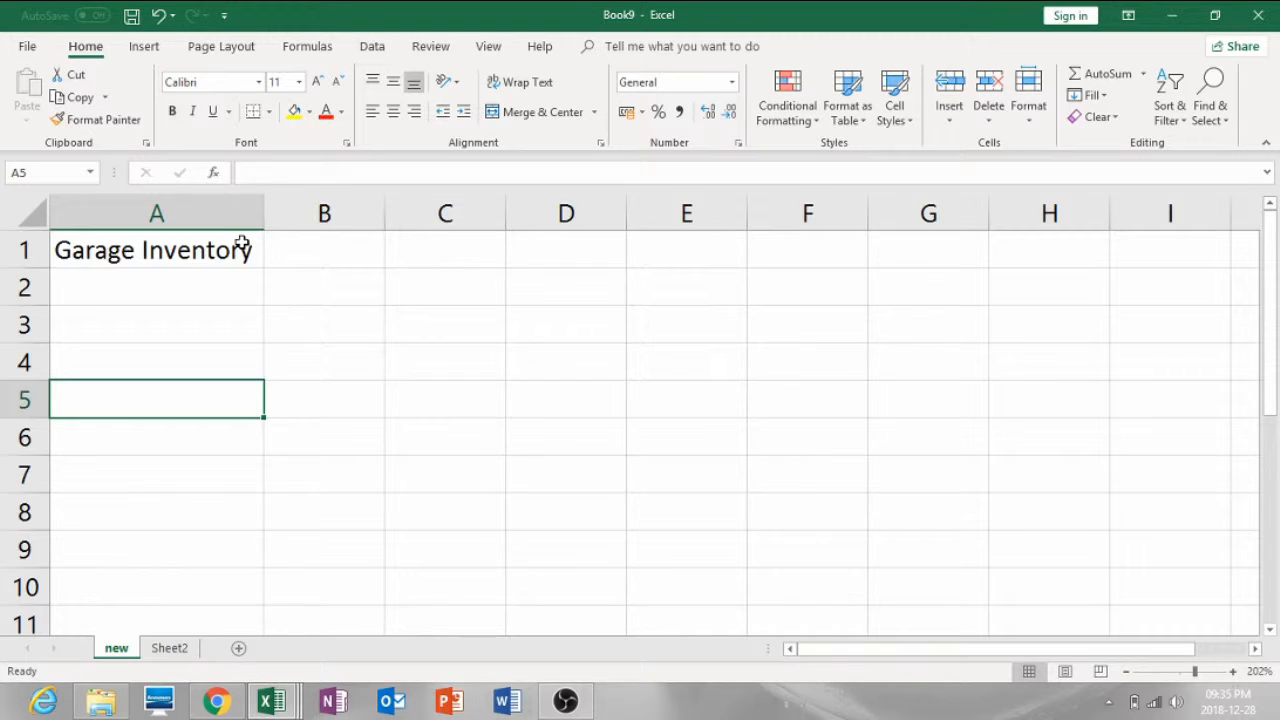
{"action": "key", "text": "Right"}
{"action": "key", "text": "Right"}
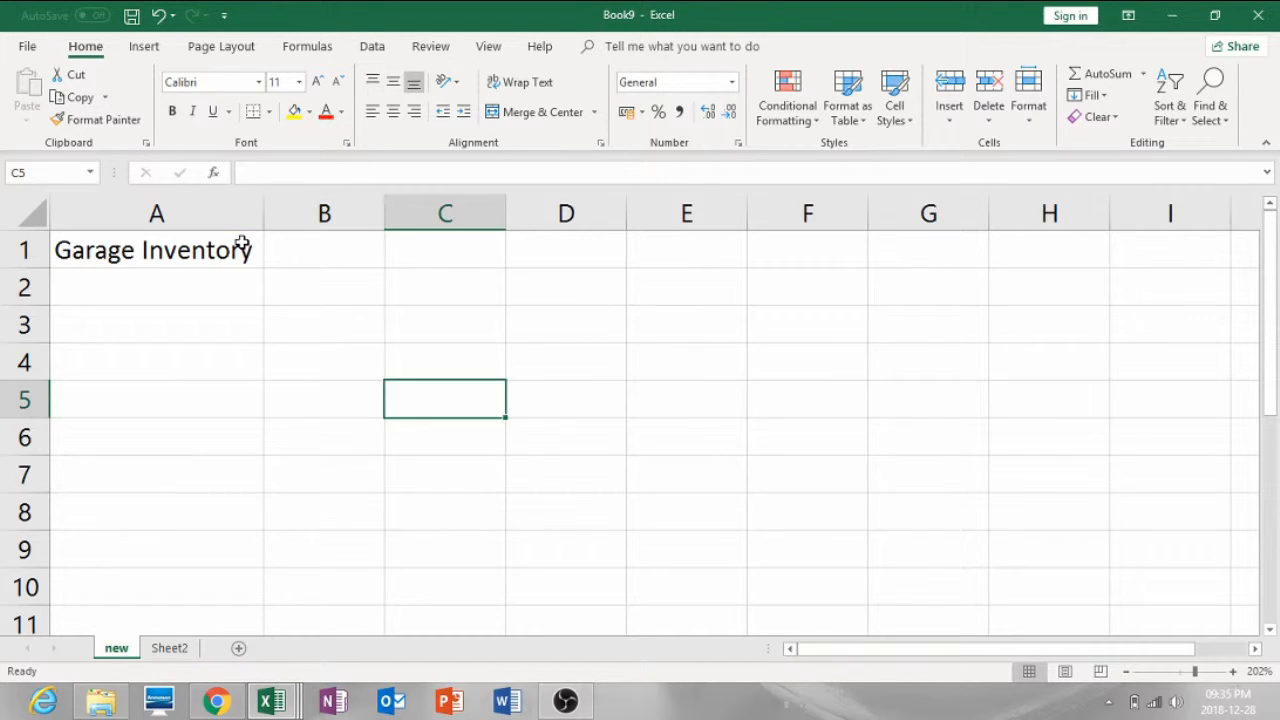
{"action": "key", "text": "Right"}
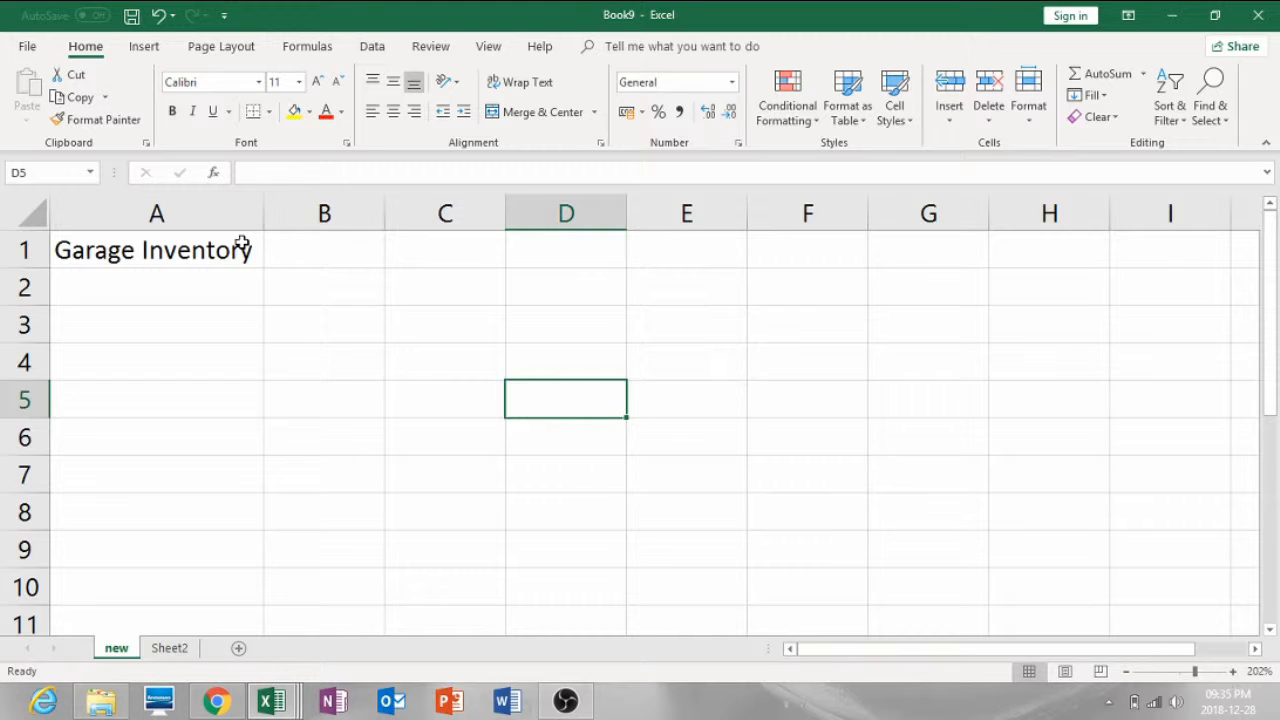
- Move the active cell up column D to D2 and back along row 2 to A2
{"action": "key", "text": "Up"}
{"action": "key", "text": "Up"}
{"action": "key", "text": "Up"}
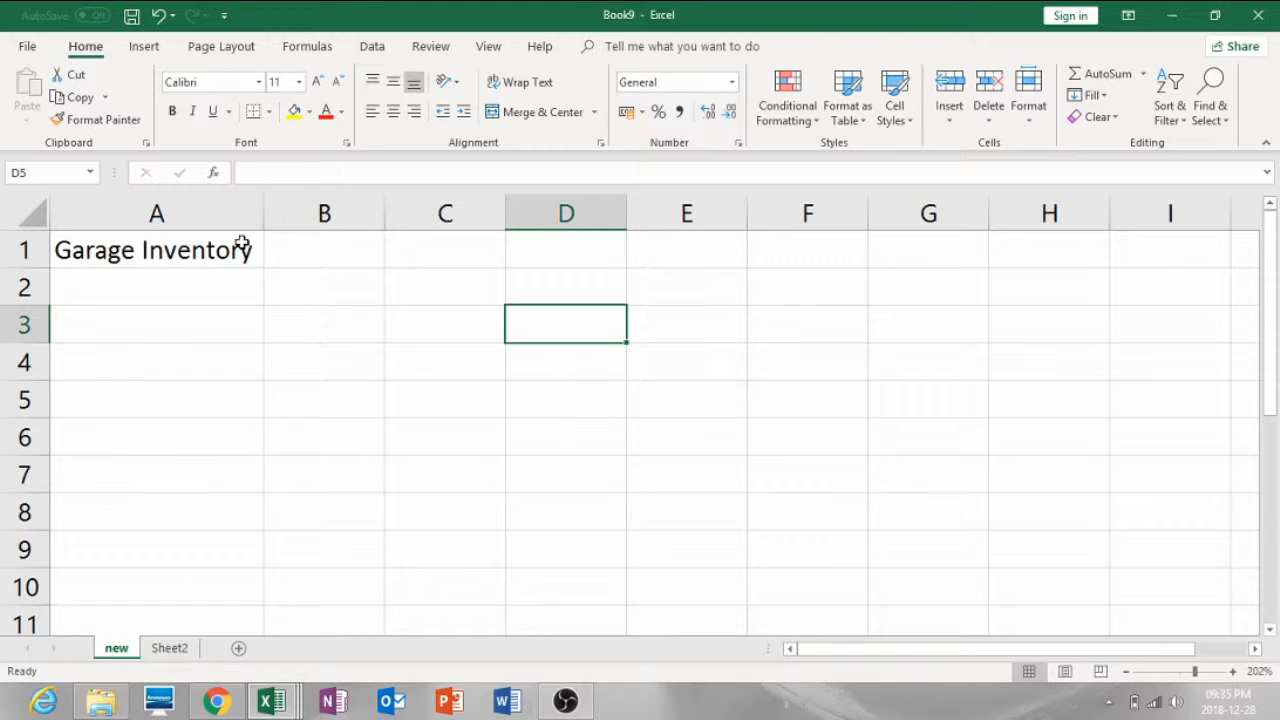
{"action": "key", "text": "Left"}
{"action": "key", "text": "Right"}
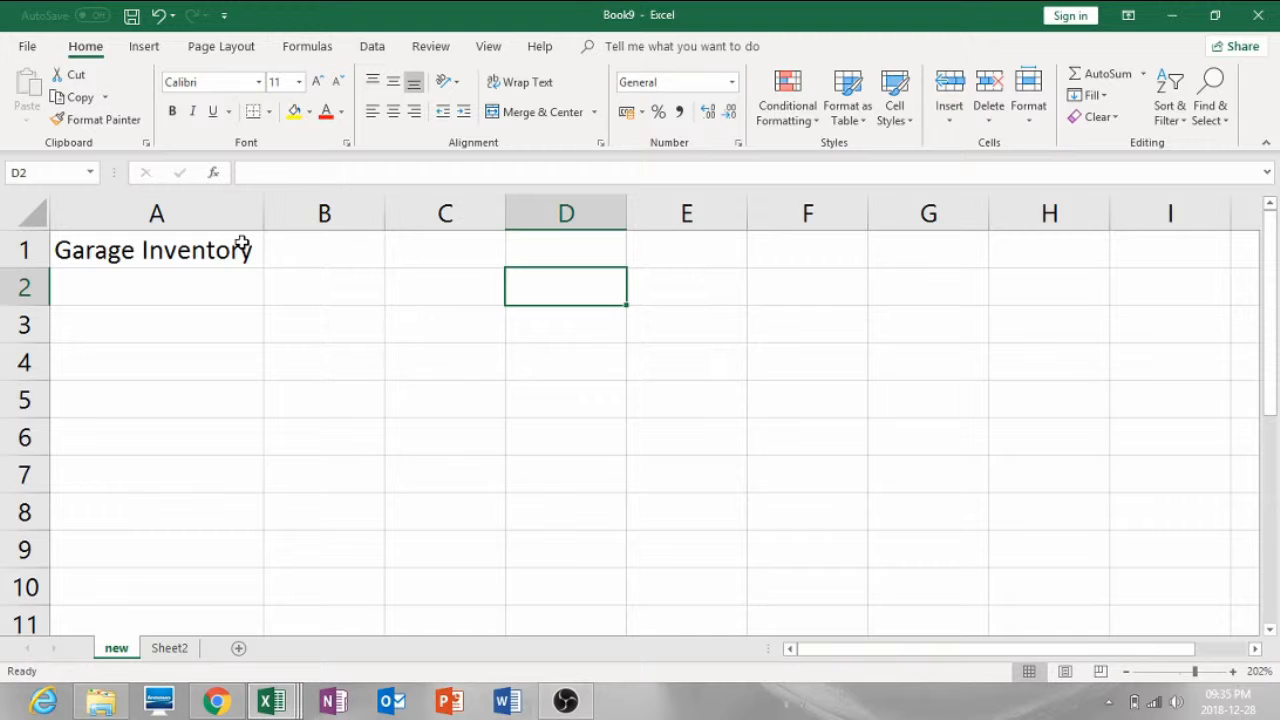
{"action": "key", "text": "Left"}
{"action": "key", "text": "Left"}
{"action": "key", "text": "Left"}
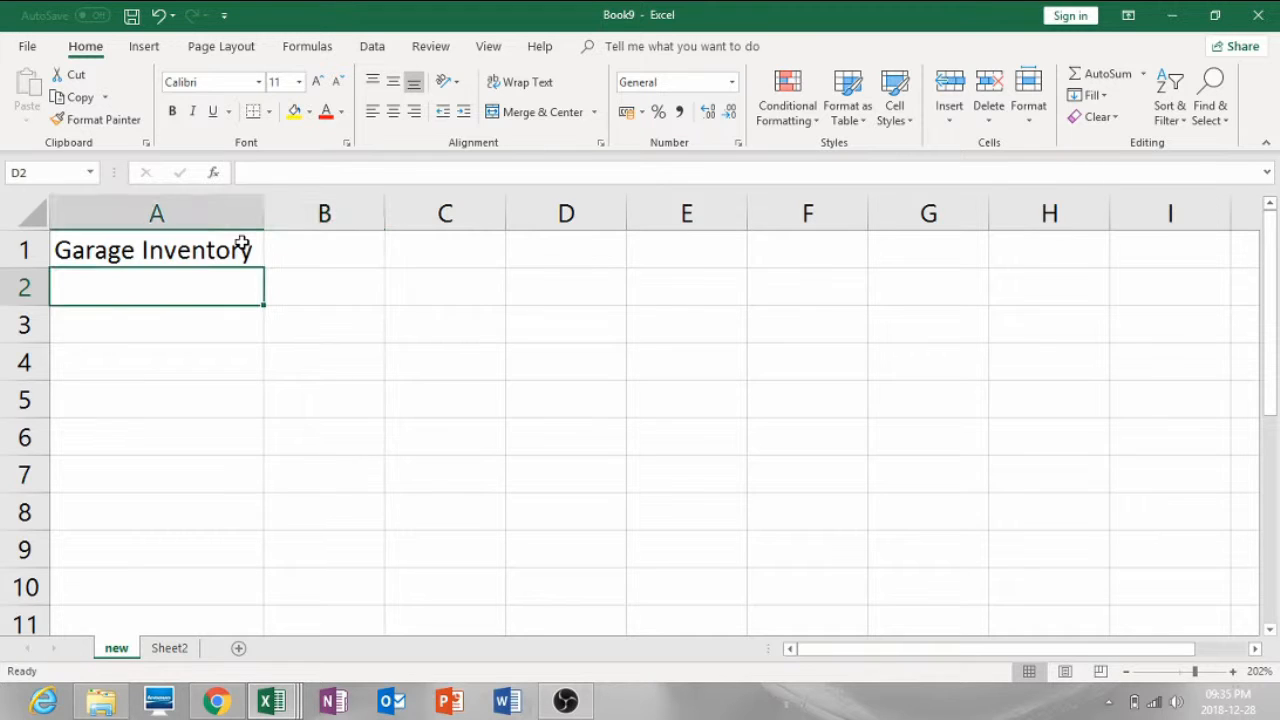
- Move the active cell down column A to A5 and back up to A1
{"action": "key", "text": "Down"}
{"action": "key", "text": "Down"}
{"action": "key", "text": "Down"}
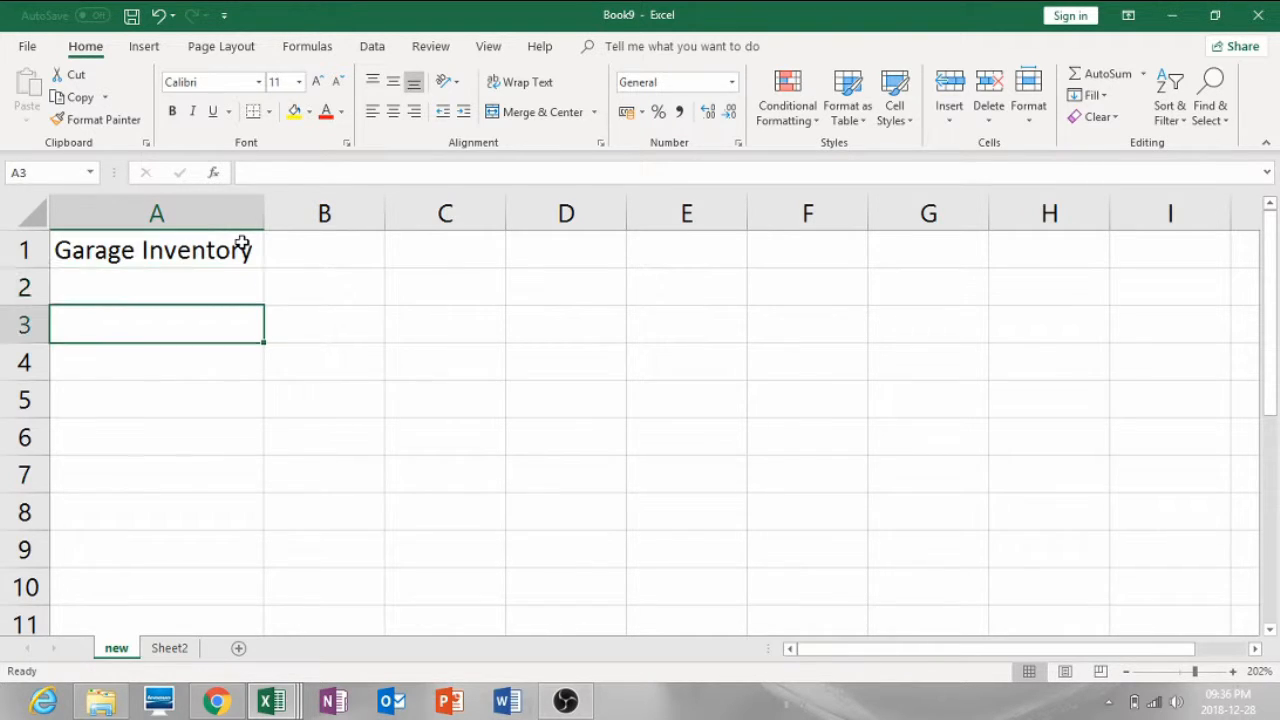
{"action": "key", "text": "Up"}
{"action": "key", "text": "Up"}
{"action": "key", "text": "Up"}
{"action": "key", "text": "Up"}
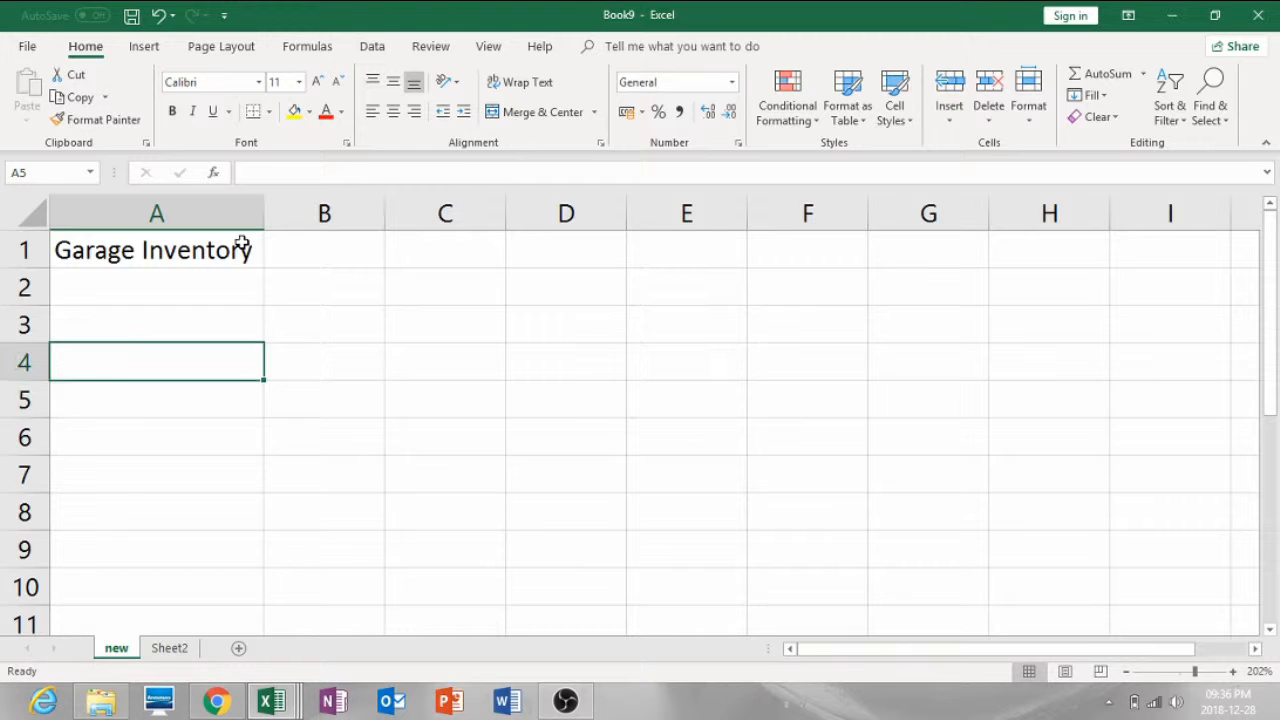
- Move the active cell along row 1 to E1 and return to A1
{"action": "key", "text": "Right"}
{"action": "key", "text": "Right"}
{"action": "key", "text": "Right"}
{"action": "key", "text": "Right"}
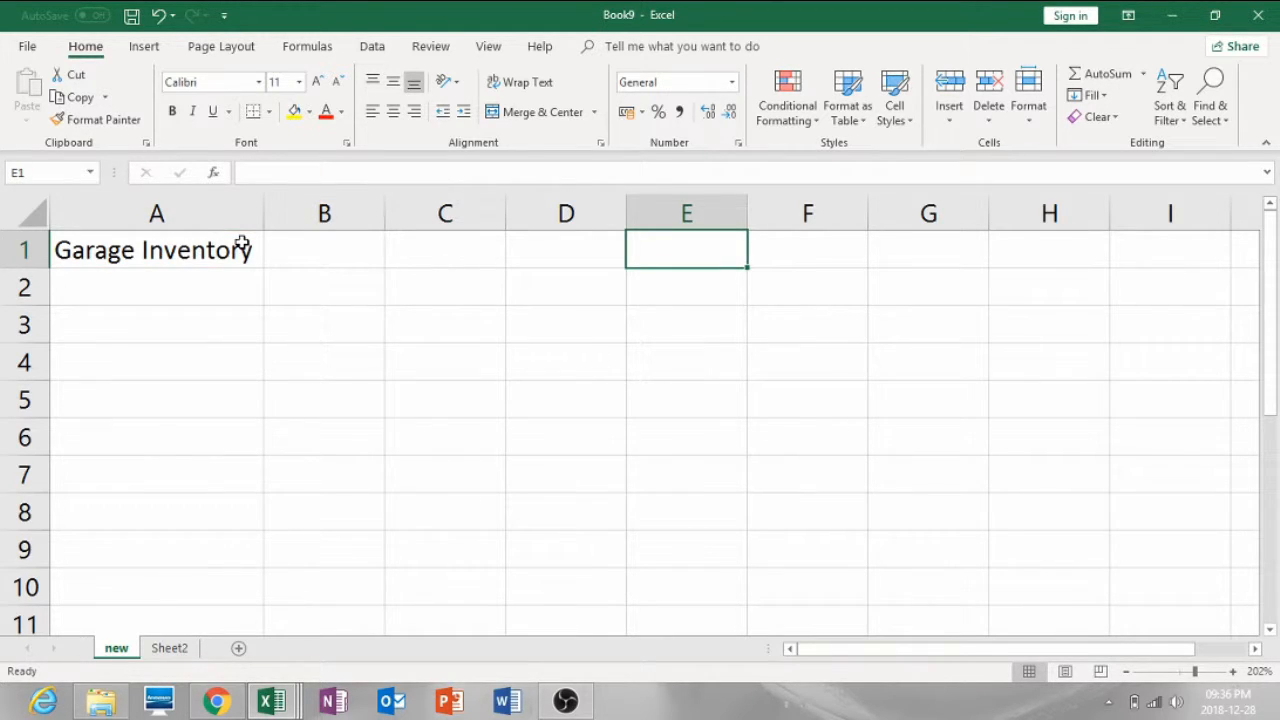
{"action": "key", "text": "Left"}
{"action": "key", "text": "Left"}
{"action": "key", "text": "Left"}
{"action": "key", "text": "Left"}
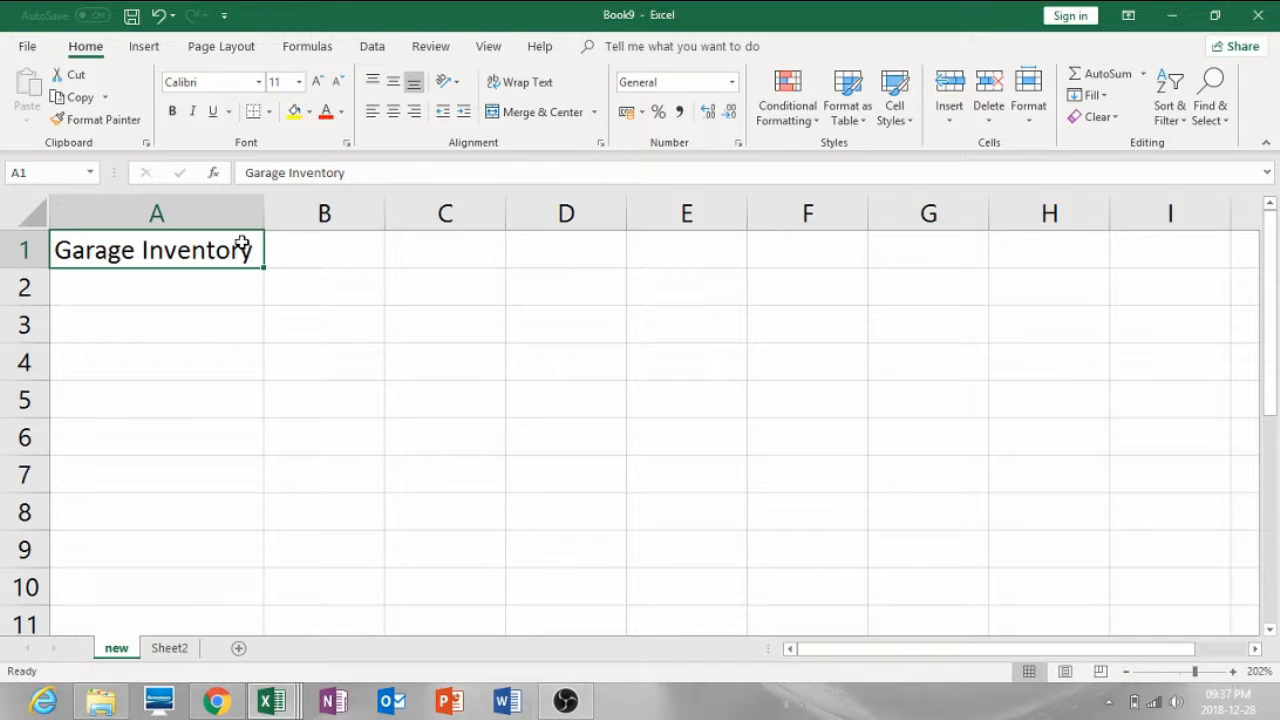
- Move the active cell from A1 down column A to A5 and back up to A2
{"action": "key", "text": "Down"}
{"action": "key", "text": "Down"}
{"action": "key", "text": "Down"}
{"action": "key", "text": "Down"}
{"action": "key", "text": "Up"}
{"action": "key", "text": "Up"}
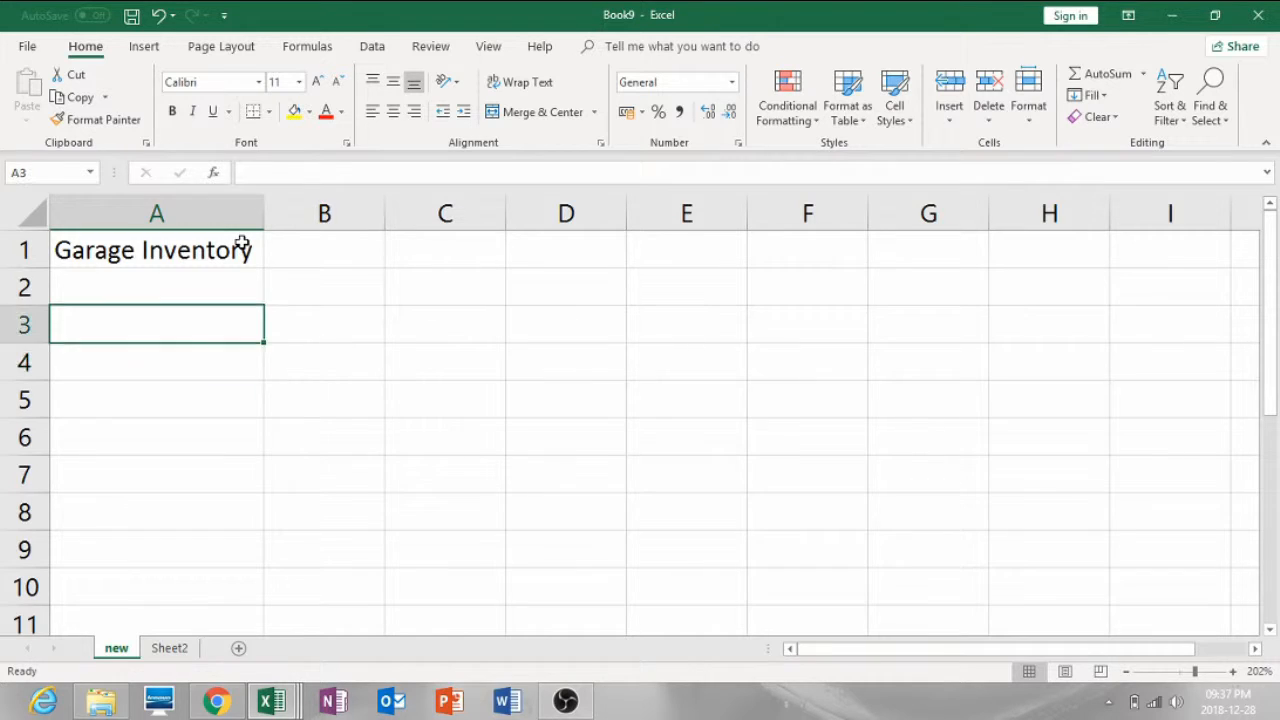
{"action": "key", "text": "Up"}
- Move the active cell along row 2 to D2, back to A2, and up to A1
{"action": "key", "text": "Right"}
{"action": "key", "text": "Right"}
{"action": "key", "text": "Right"}
{"action": "key", "text": "Left"}
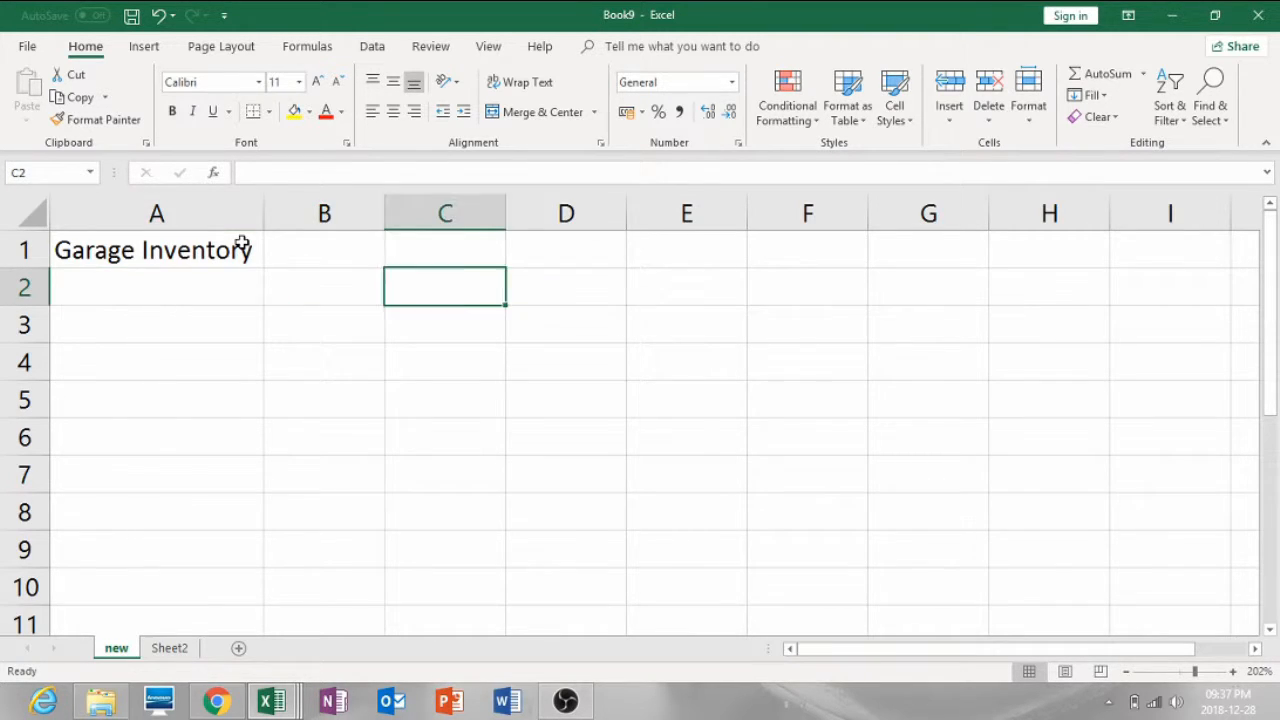
{"action": "key", "text": "Left"}
{"action": "key", "text": "Left"}
{"action": "key", "text": "Up"}
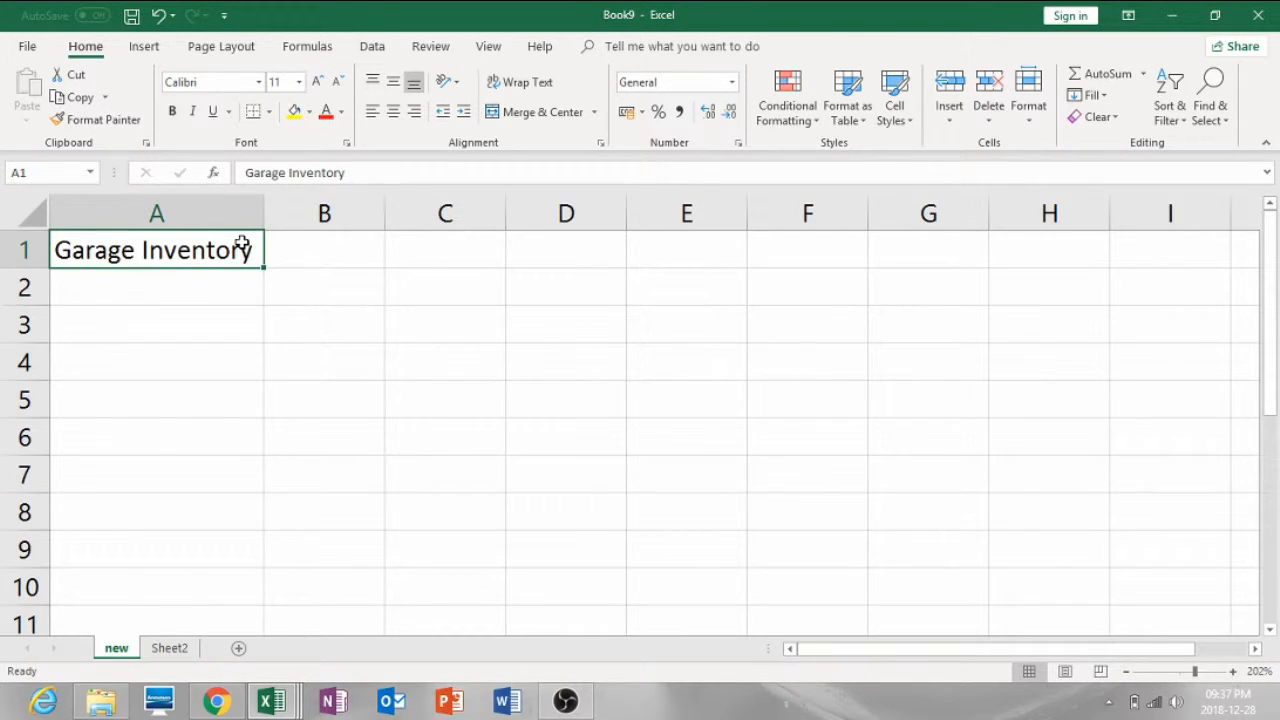
- Select cells B1, C2 and A3 directly, one after another, and return to A1
{"action": "left_click", "coordinate": [315, 254]}
{"action": "left_click", "coordinate": [388, 291]}
{"action": "left_click", "coordinate": [220, 310]}
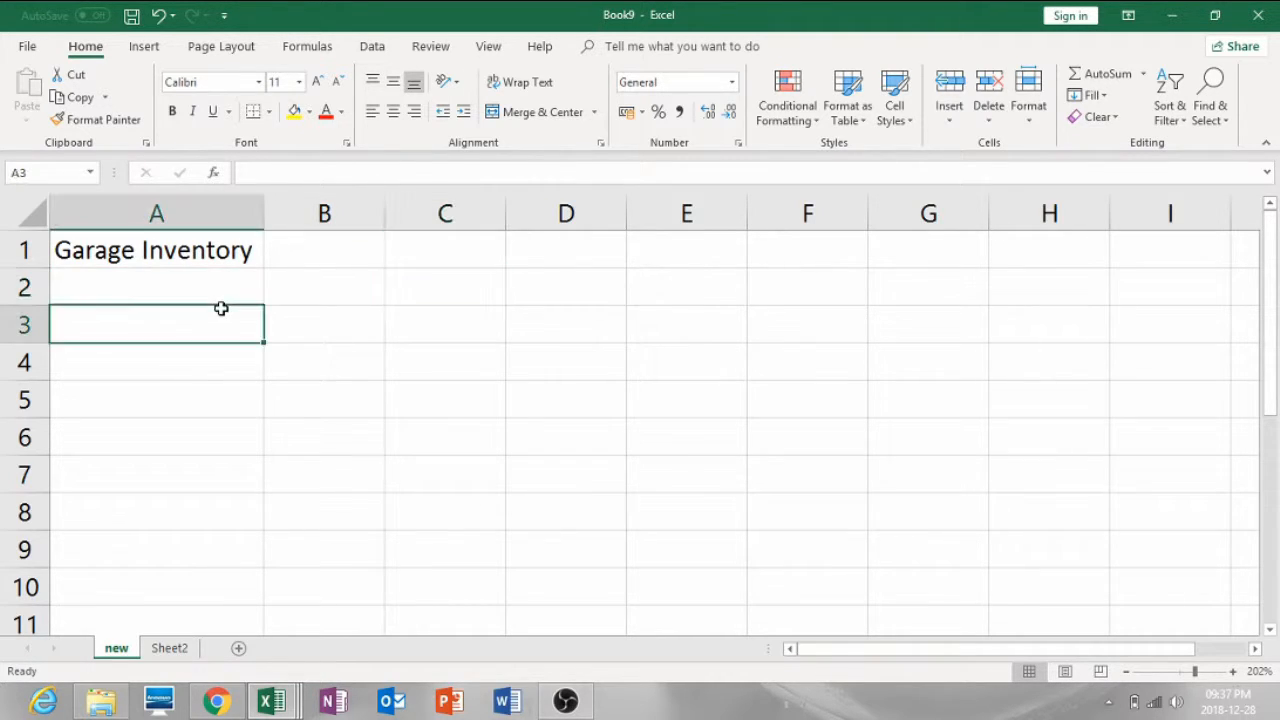
{"action": "left_click", "coordinate": [198, 255]}
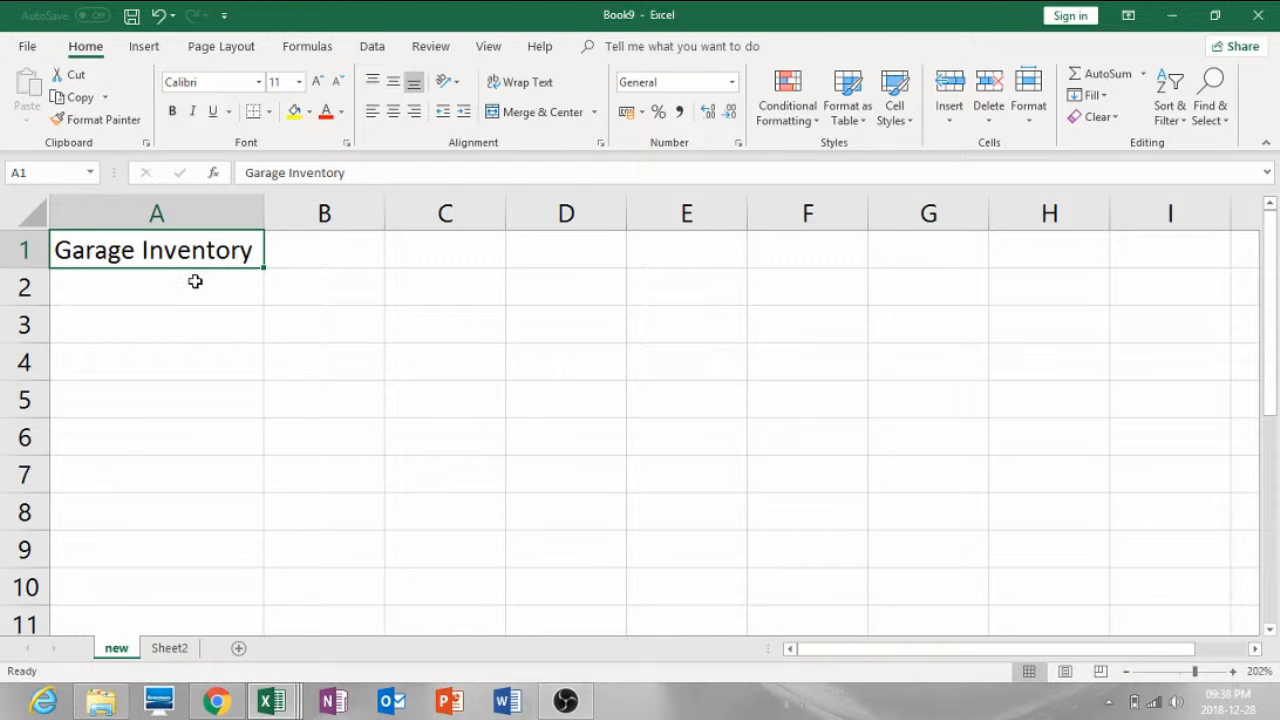
- Enter the column headings "Items" in A2 and "Date found" in B2
{"action": "left_click", "coordinate": [194, 282]}
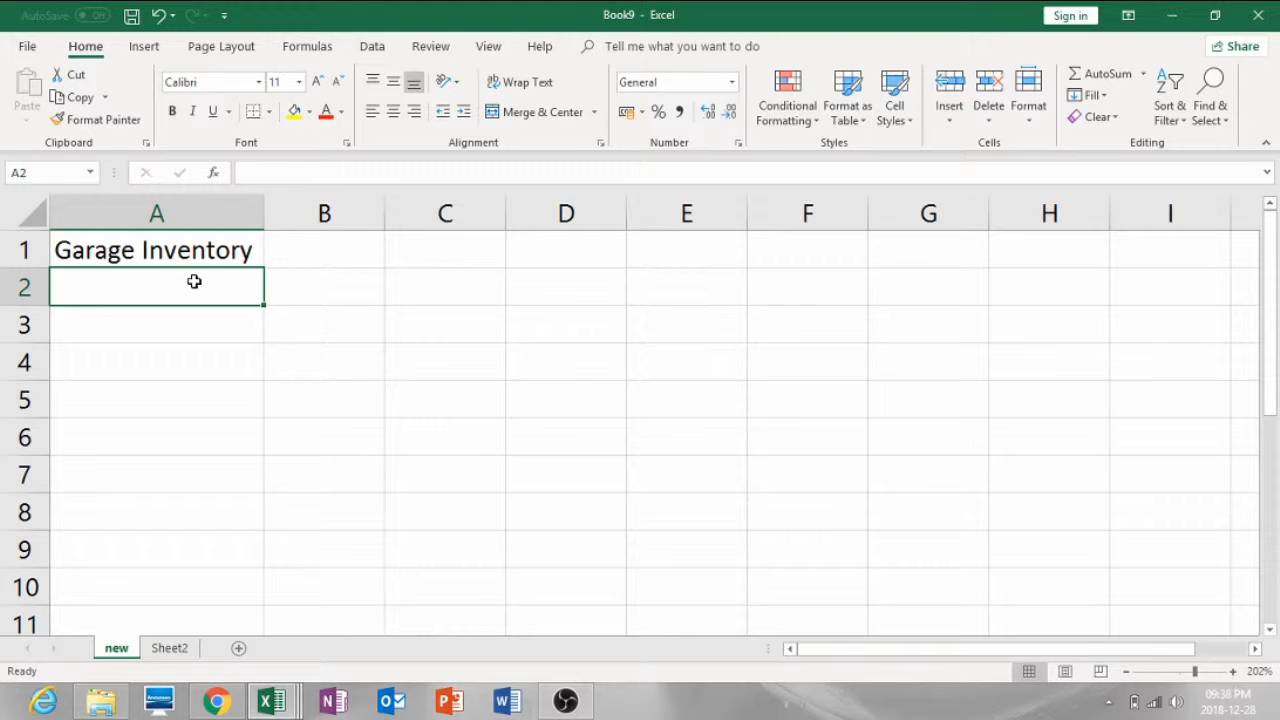
{"action": "type", "text": "Items"}
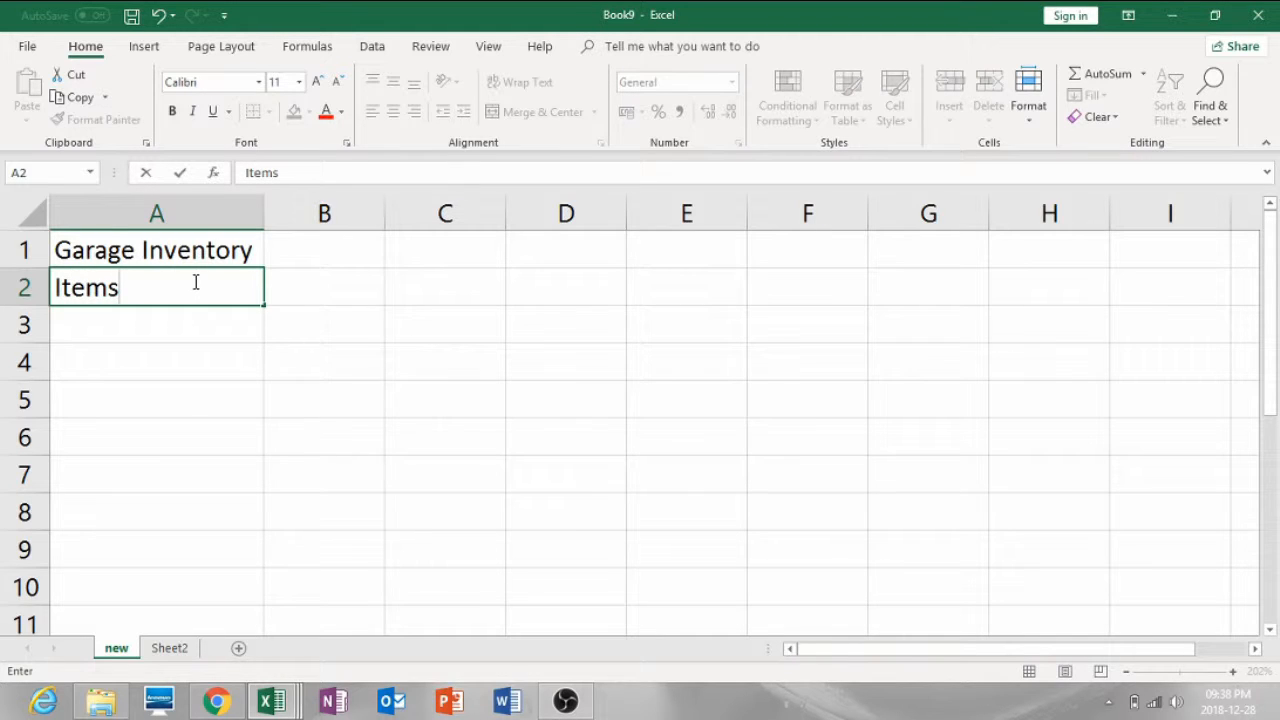
{"action": "key", "text": "Tab"}
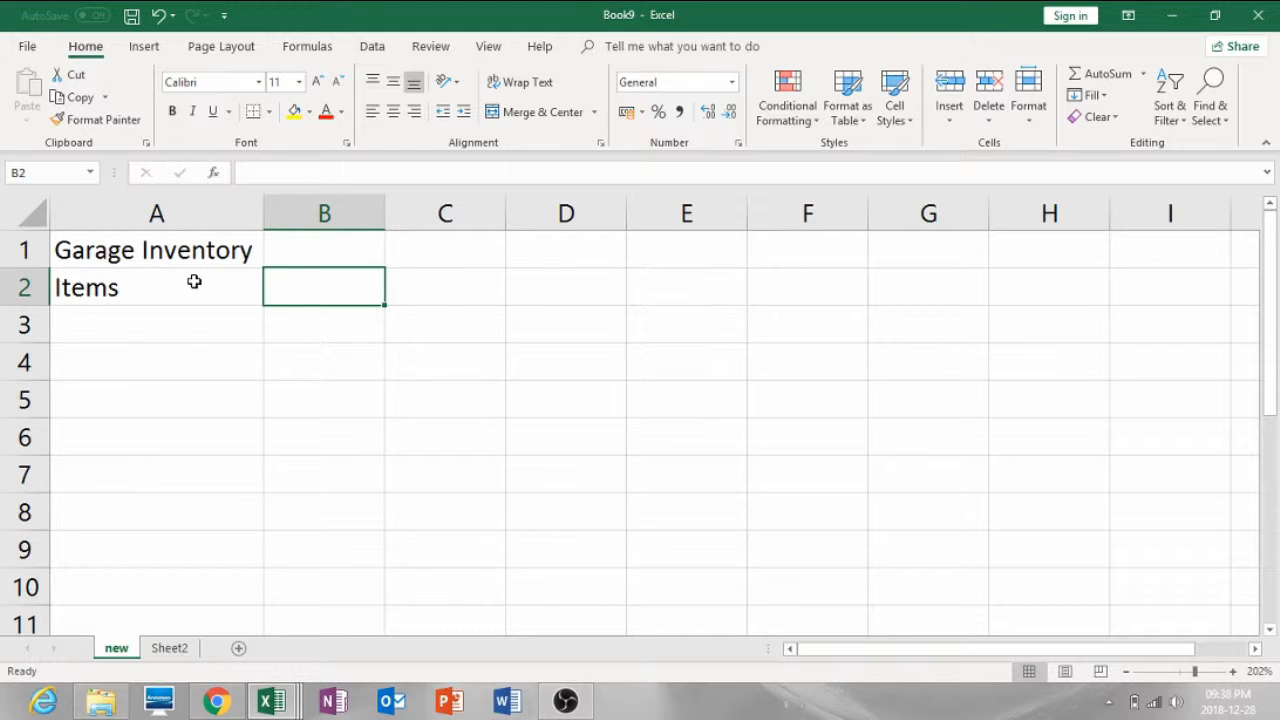
{"action": "type", "text": "Date fou"}
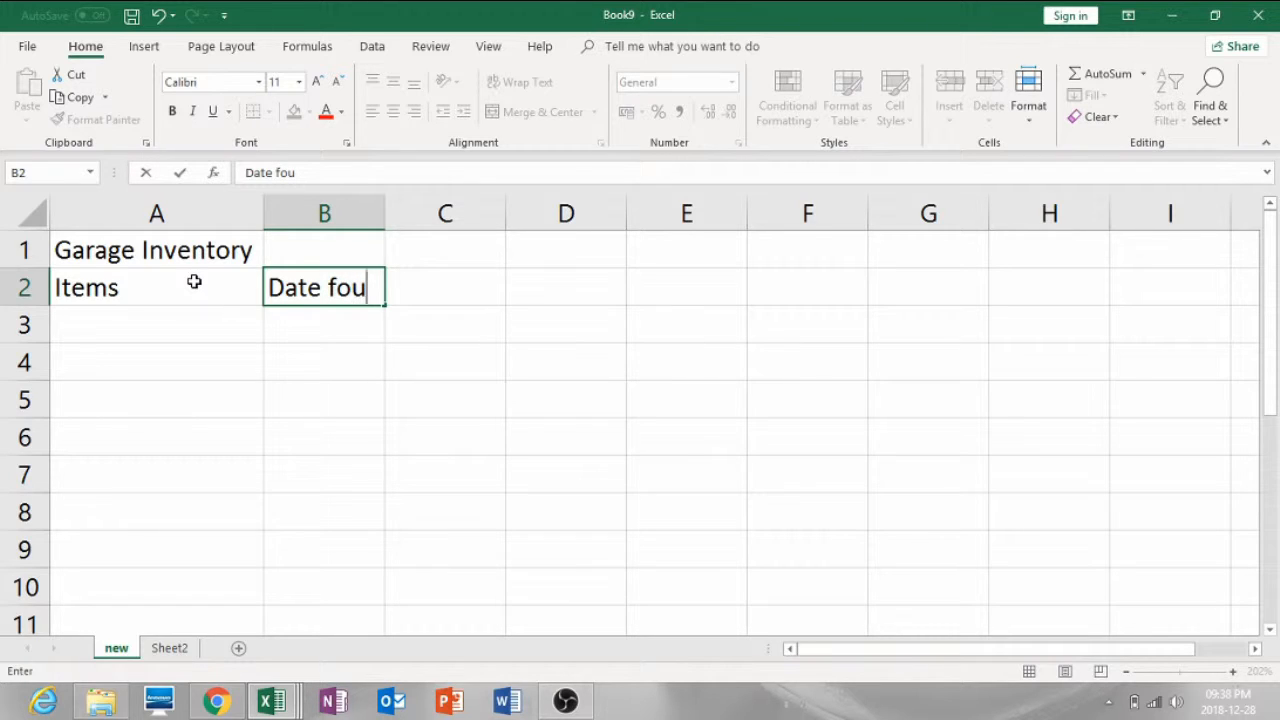
{"action": "type", "text": "nd"}
{"action": "key", "text": "Tab"}
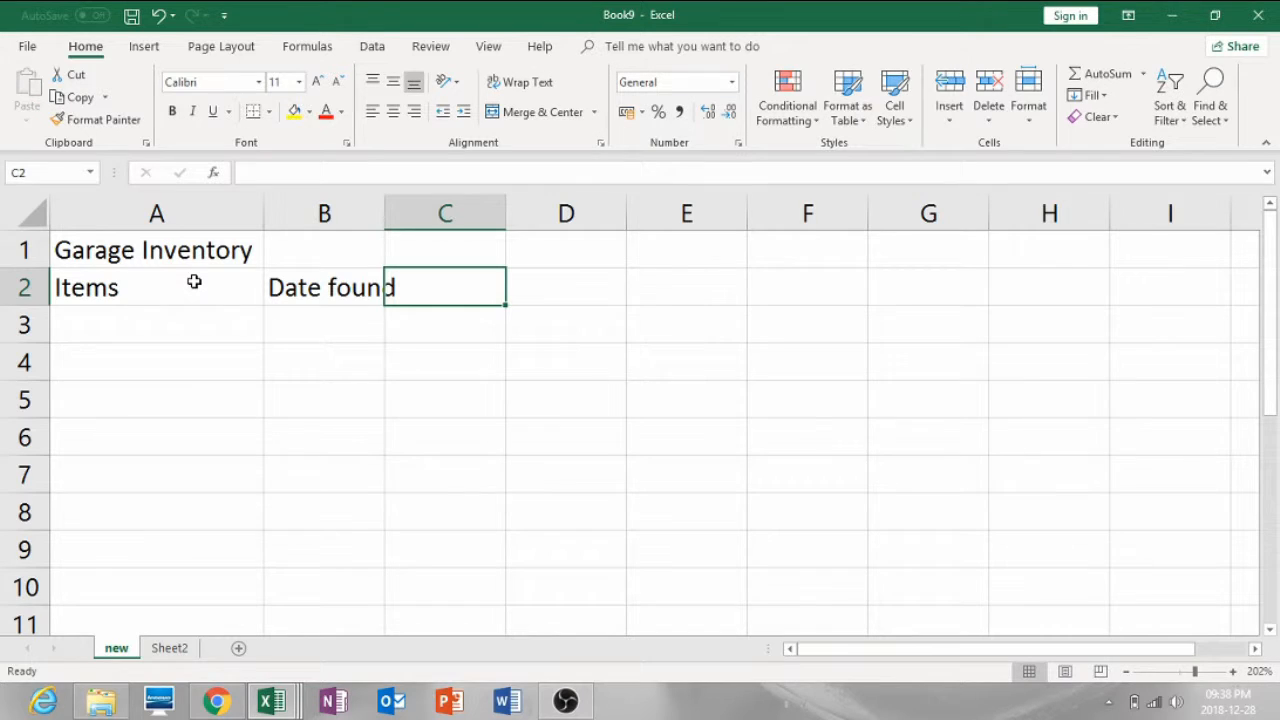
- Enter the column headings "quantity" in C2 and "Value" in D2
{"action": "type", "text": "quat"}
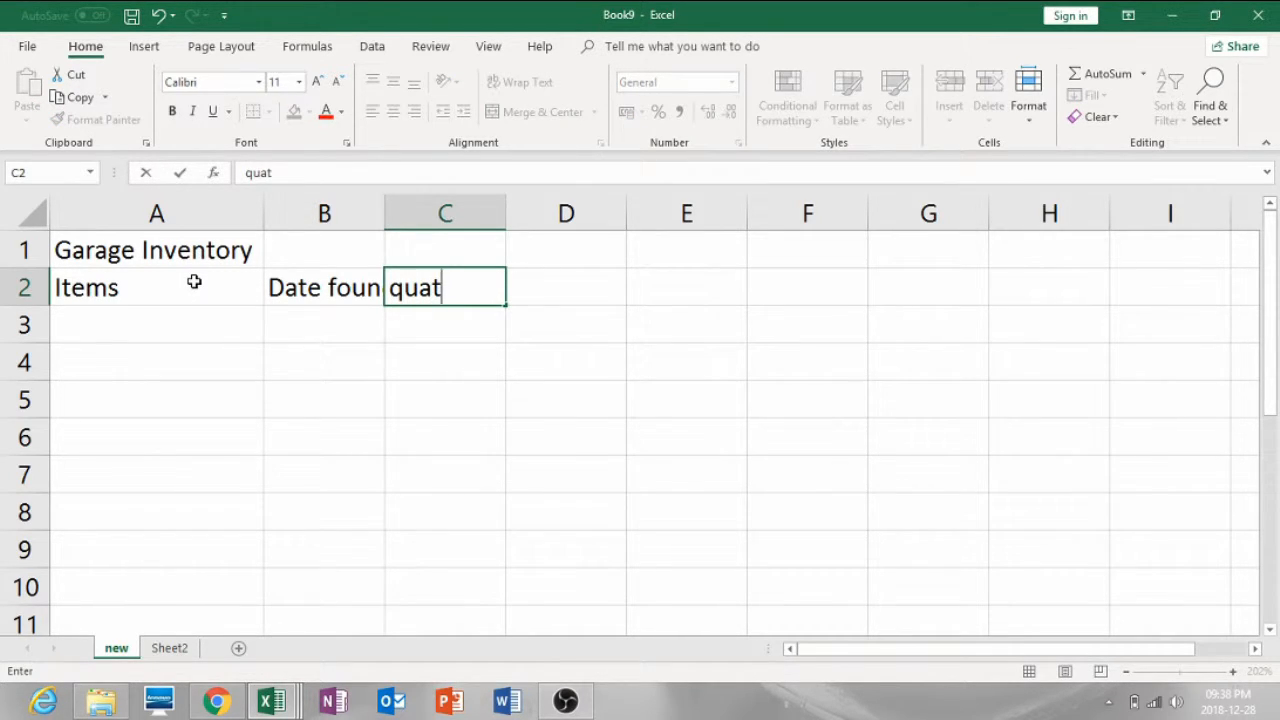
{"action": "key", "text": "BackSpace"}
{"action": "type", "text": "ntity"}
{"action": "key", "text": "Tab"}
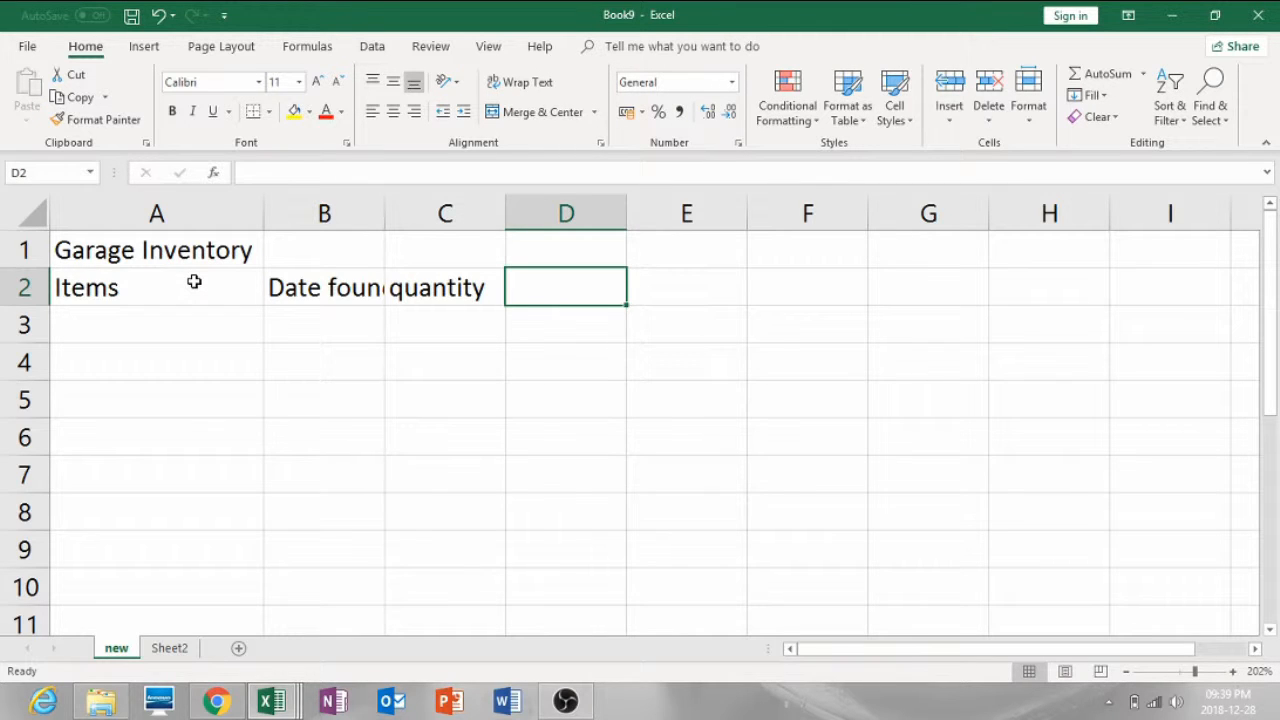
{"action": "type", "text": "Value"}
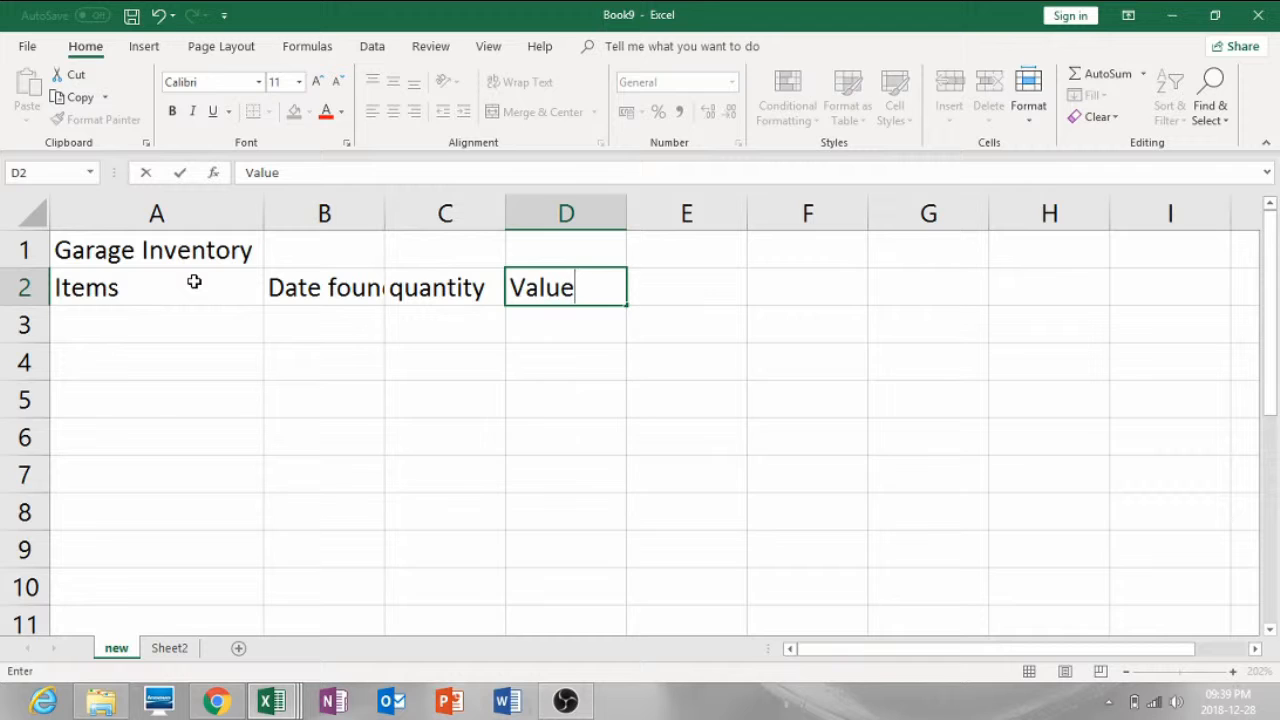
{"action": "key", "text": "Return"}
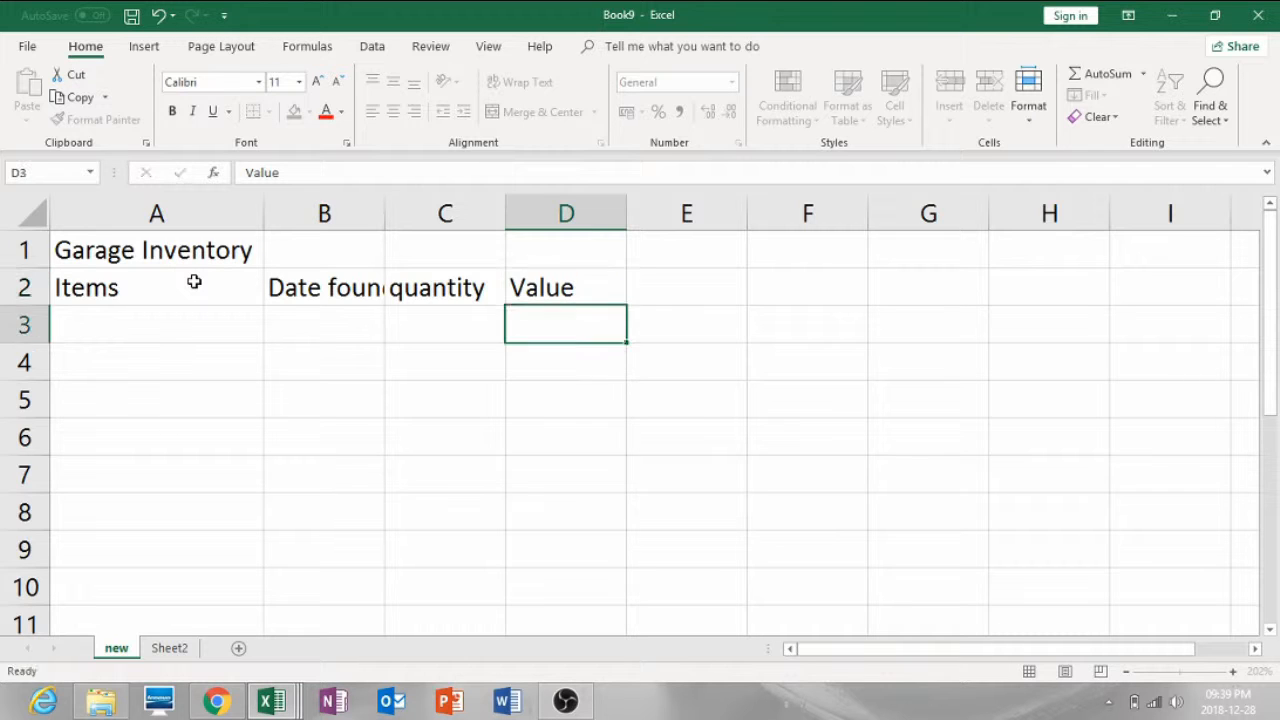
- Enter "tools" in A3 as the first item under the Items heading
{"action": "key", "text": "Left"}
{"action": "key", "text": "Left"}
{"action": "key", "text": "Left"}
{"action": "key", "text": "Up"}
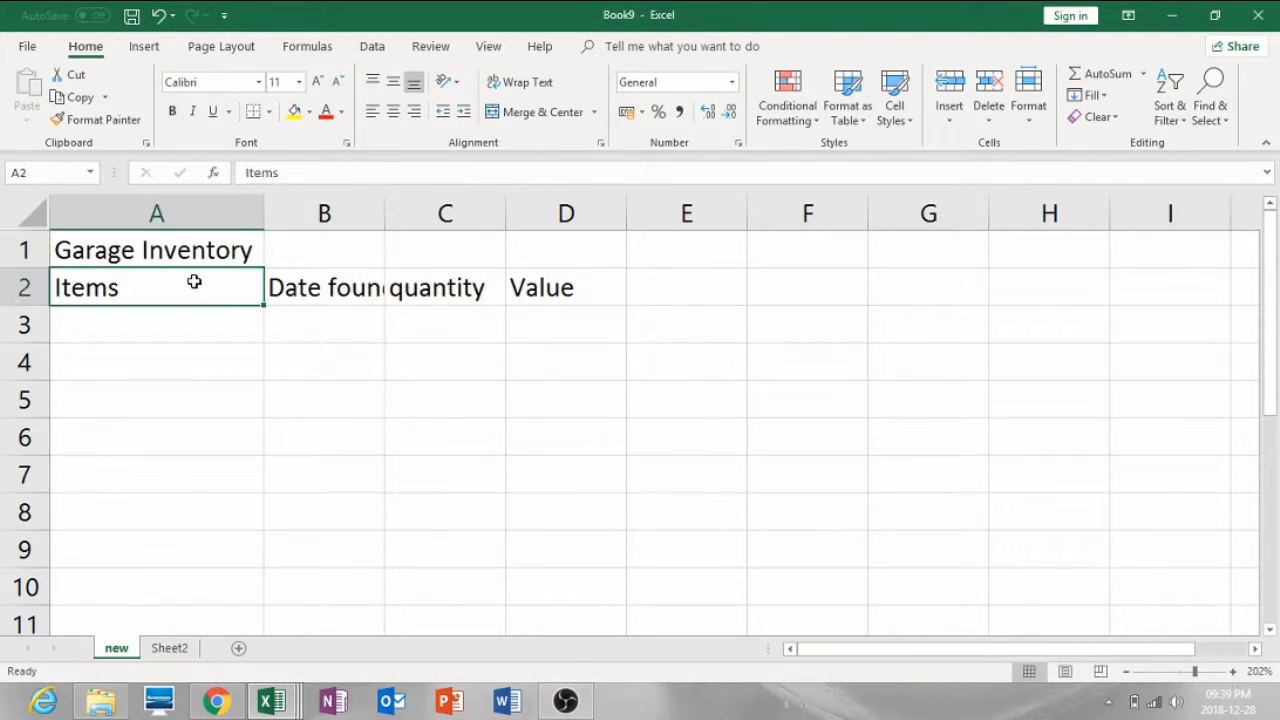
{"action": "key", "text": "Down"}
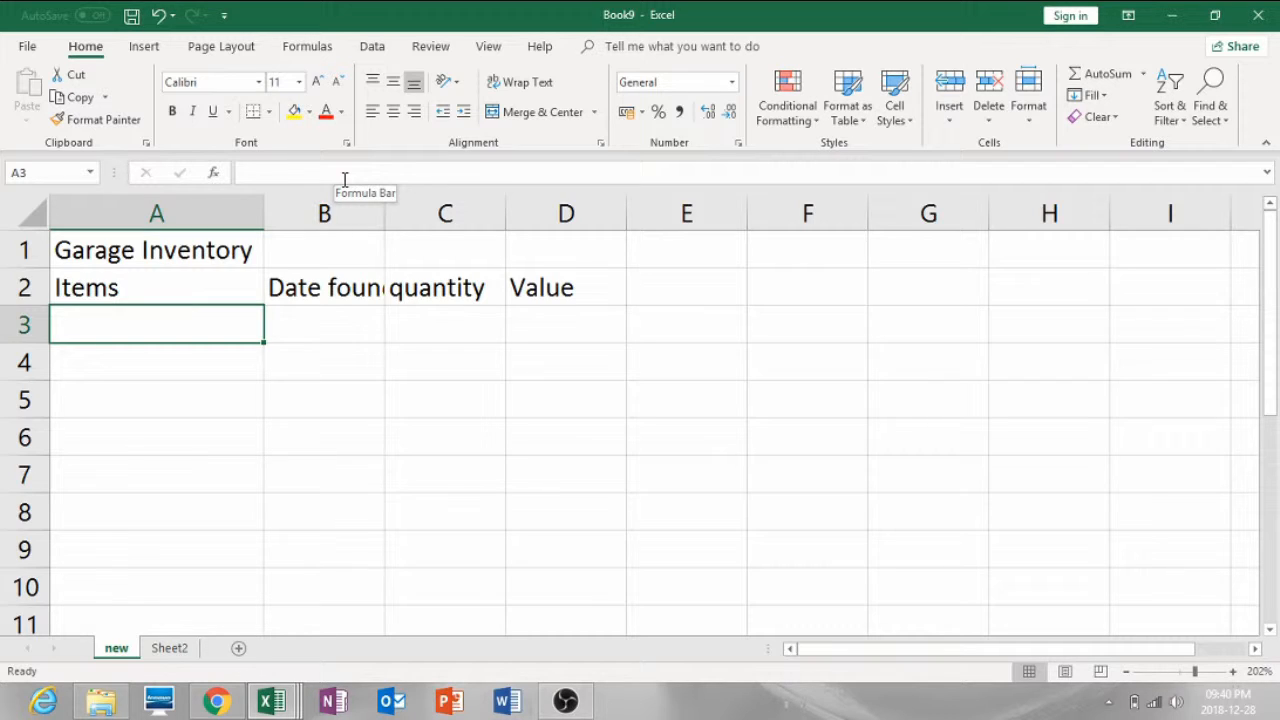
{"action": "type", "text": "too"}
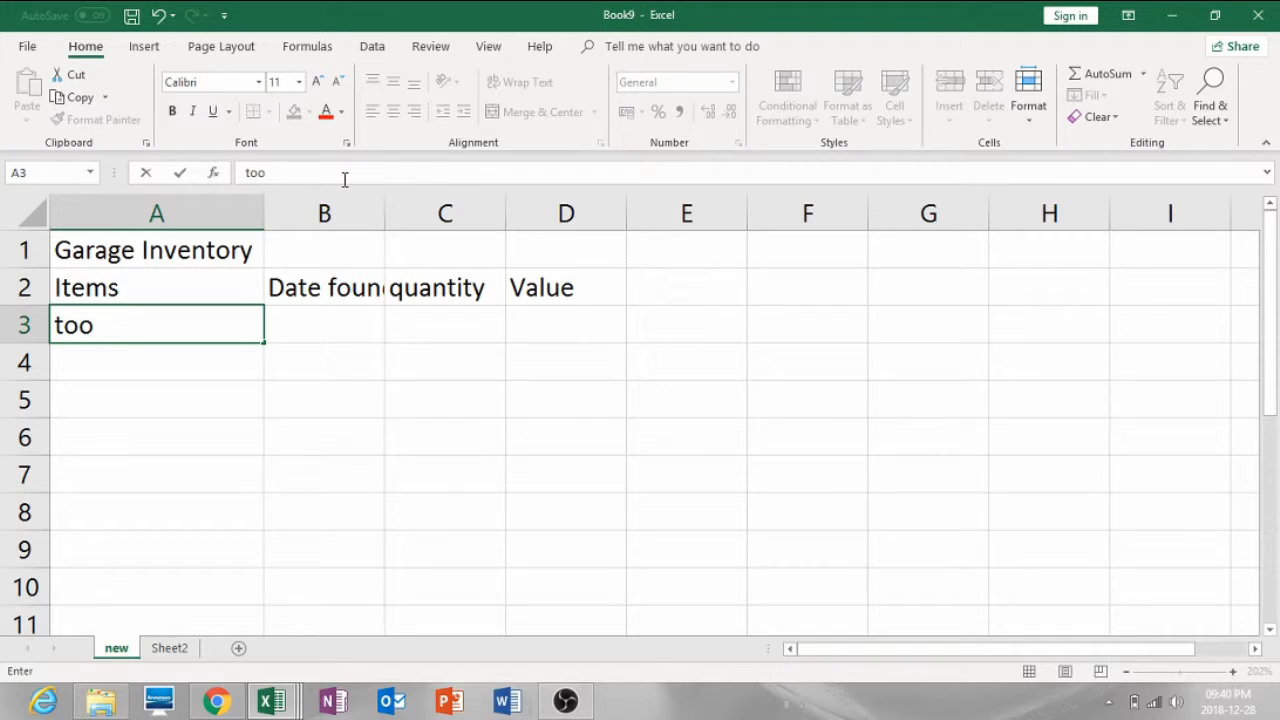
{"action": "type", "text": "ls"}
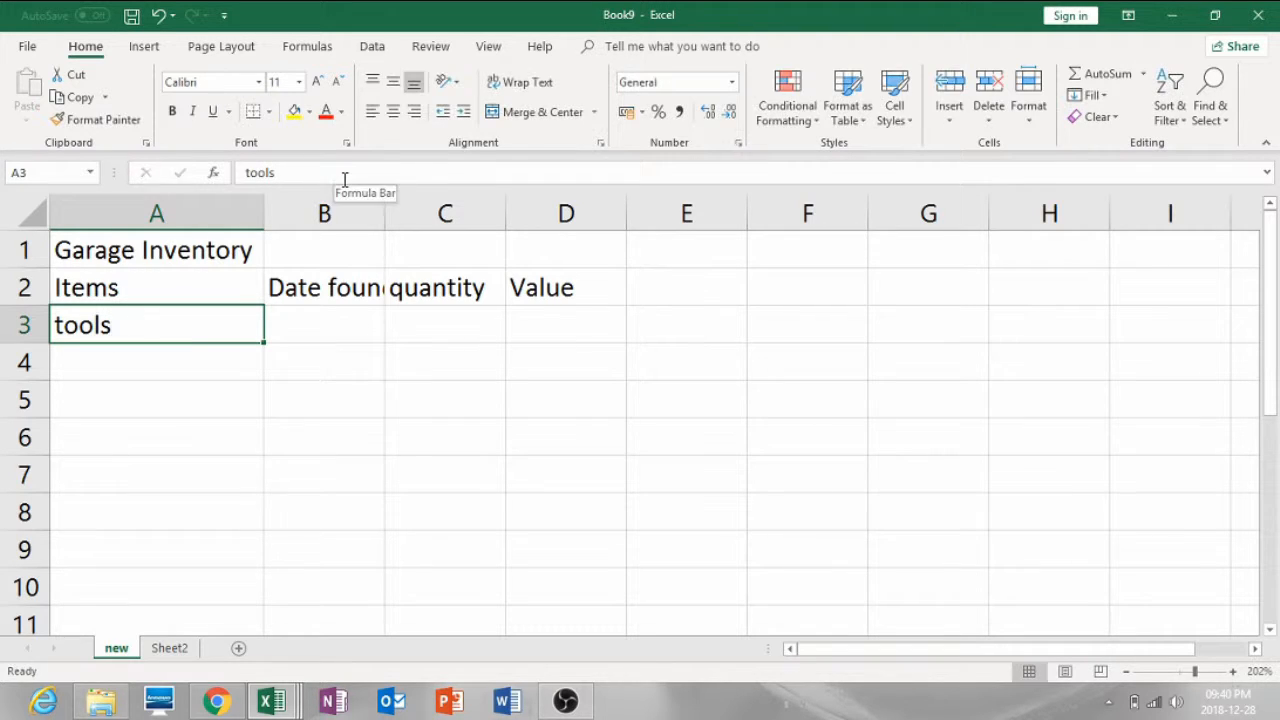
{"action": "key", "text": "Tab"}
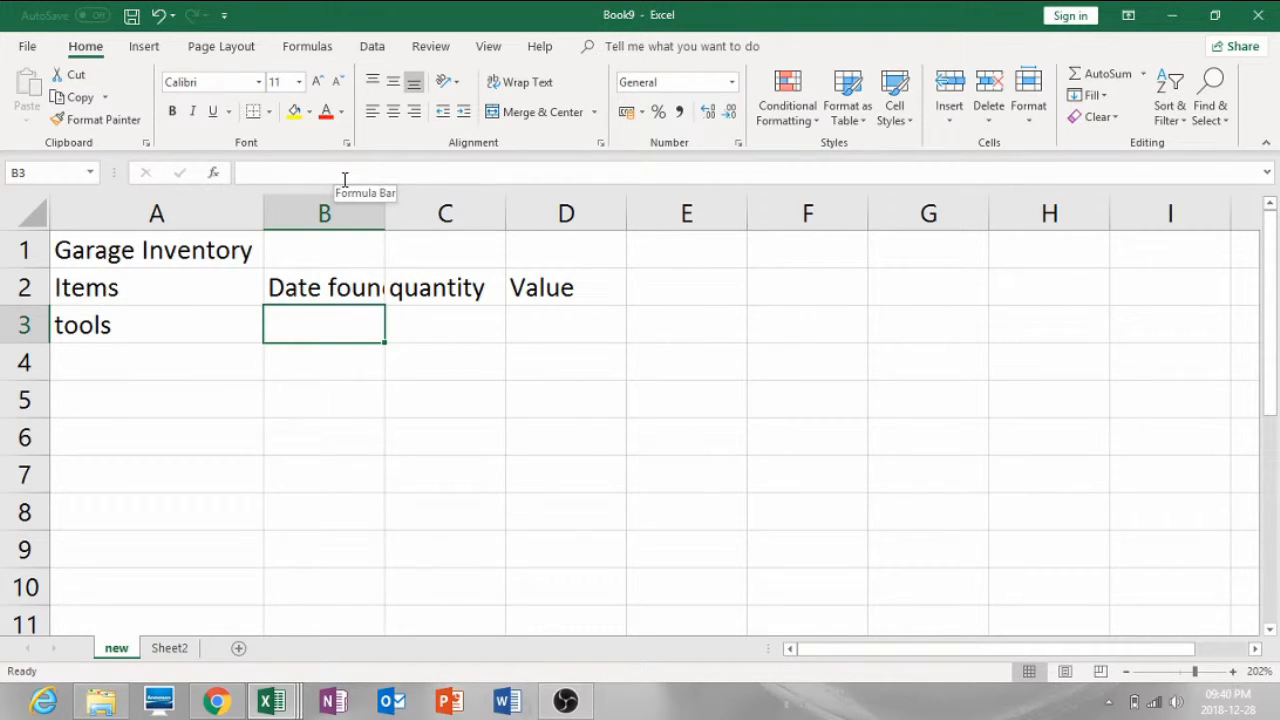
- Complete the tools row with date found 1 Dec 2018, quantity 3 and value 20, ending at A4
{"action": "type", "text": "1 Dec 2018"}
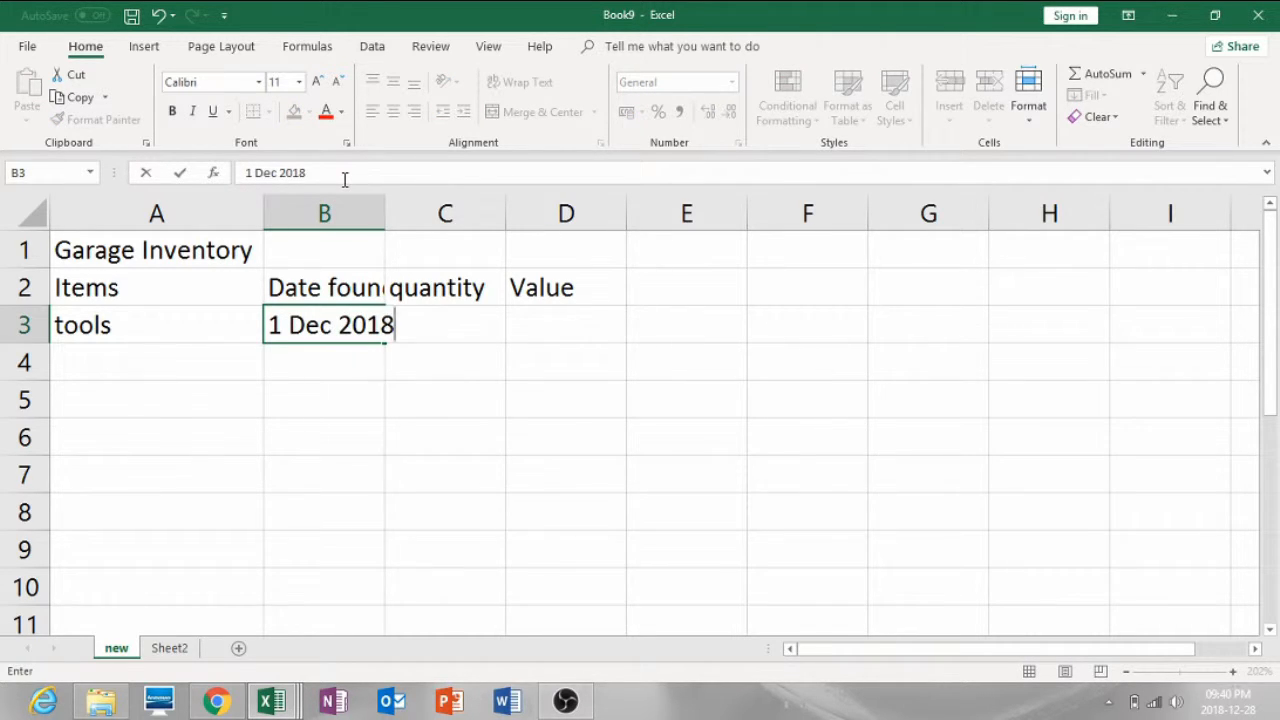
{"action": "key", "text": "Tab"}
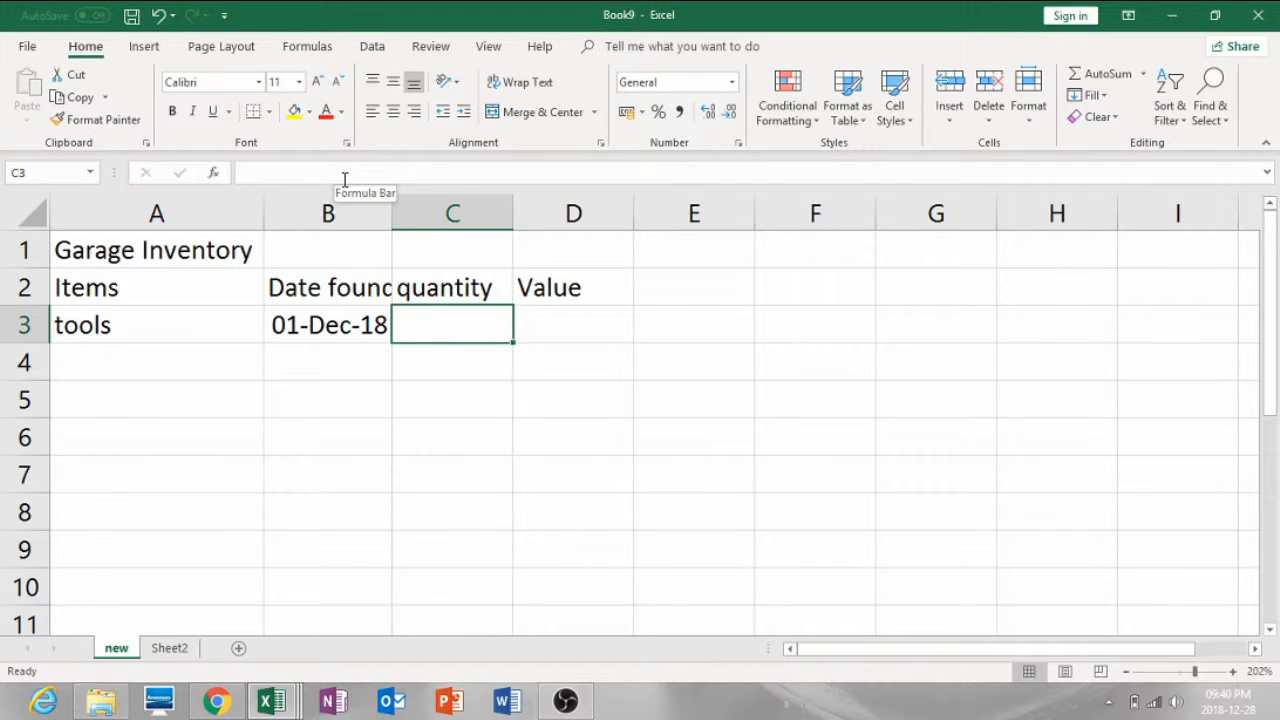
{"action": "type", "text": "3"}
{"action": "key", "text": "Tab"}
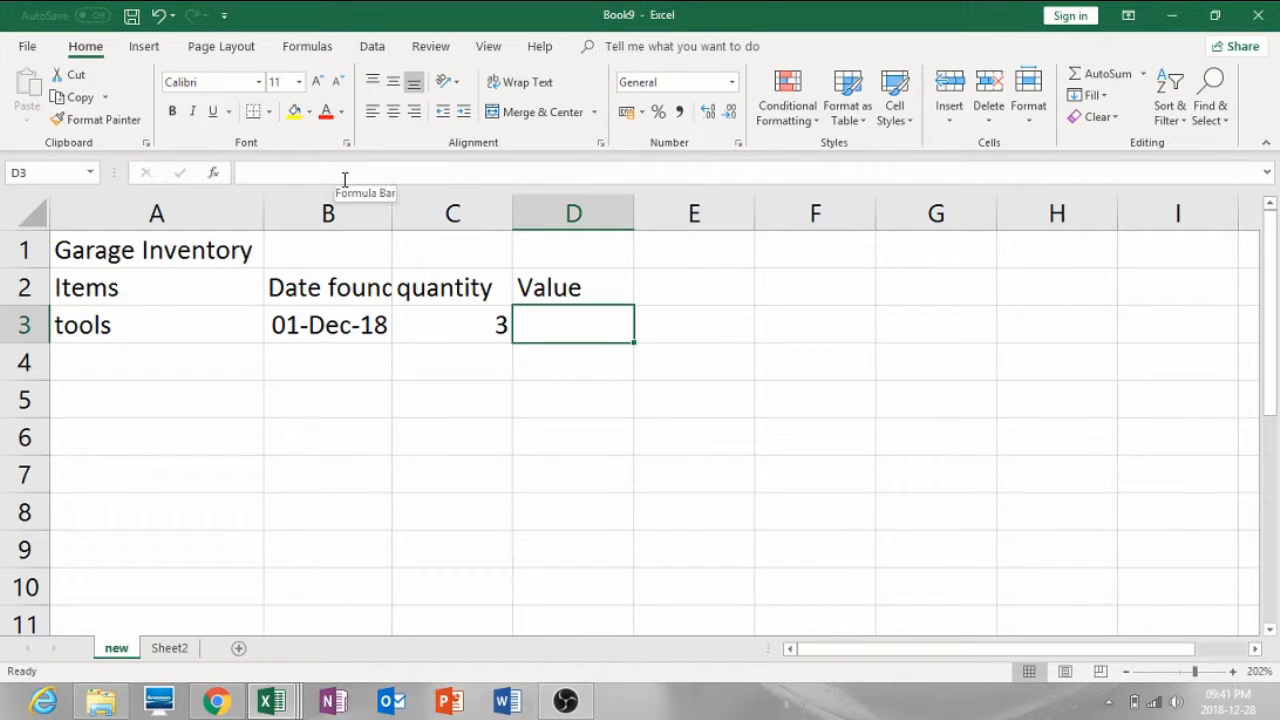
{"action": "type", "text": "20"}
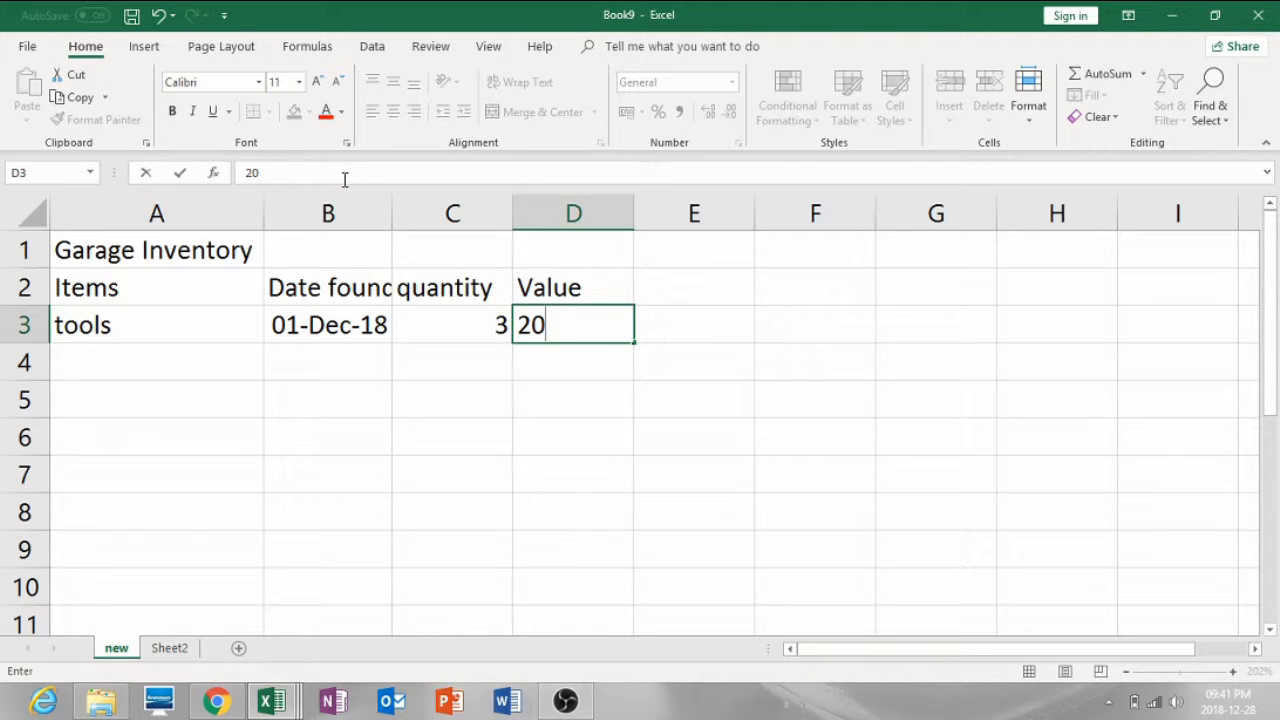
{"action": "key", "text": "Tab"}
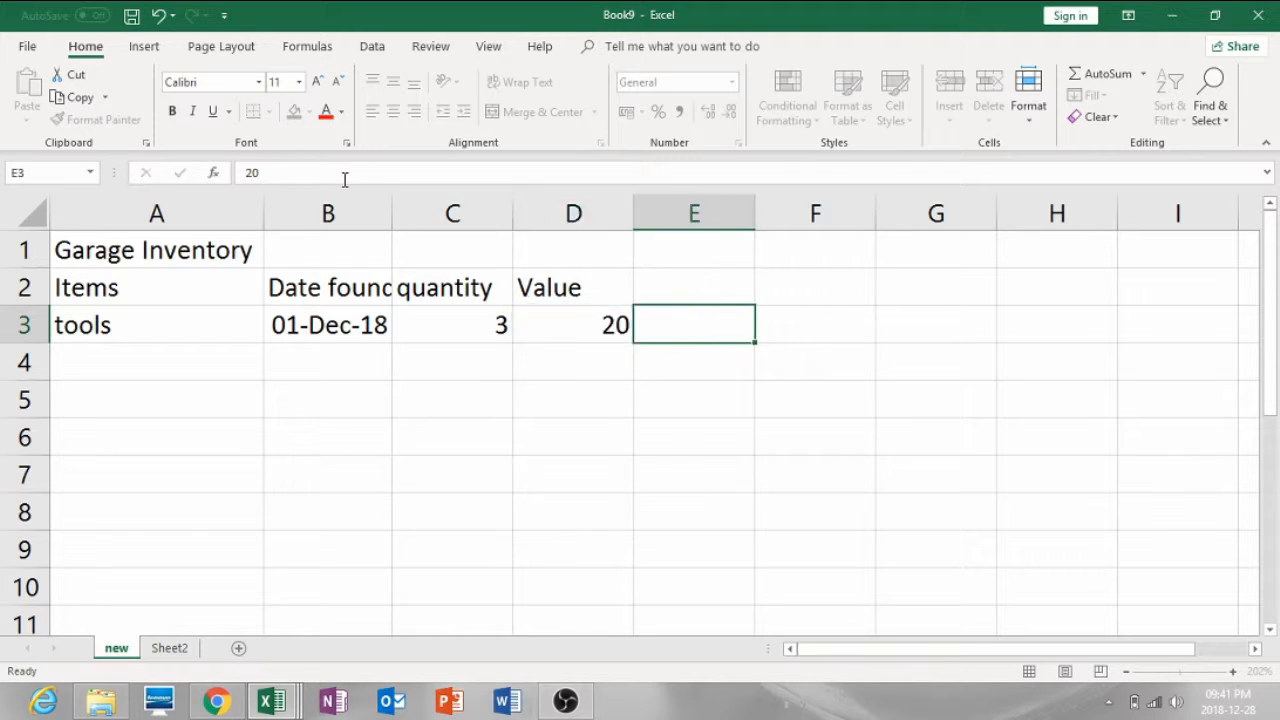
{"action": "key", "text": "Return"}
{"action": "key", "text": "Left"}
{"action": "key", "text": "Left"}
{"action": "key", "text": "Left"}
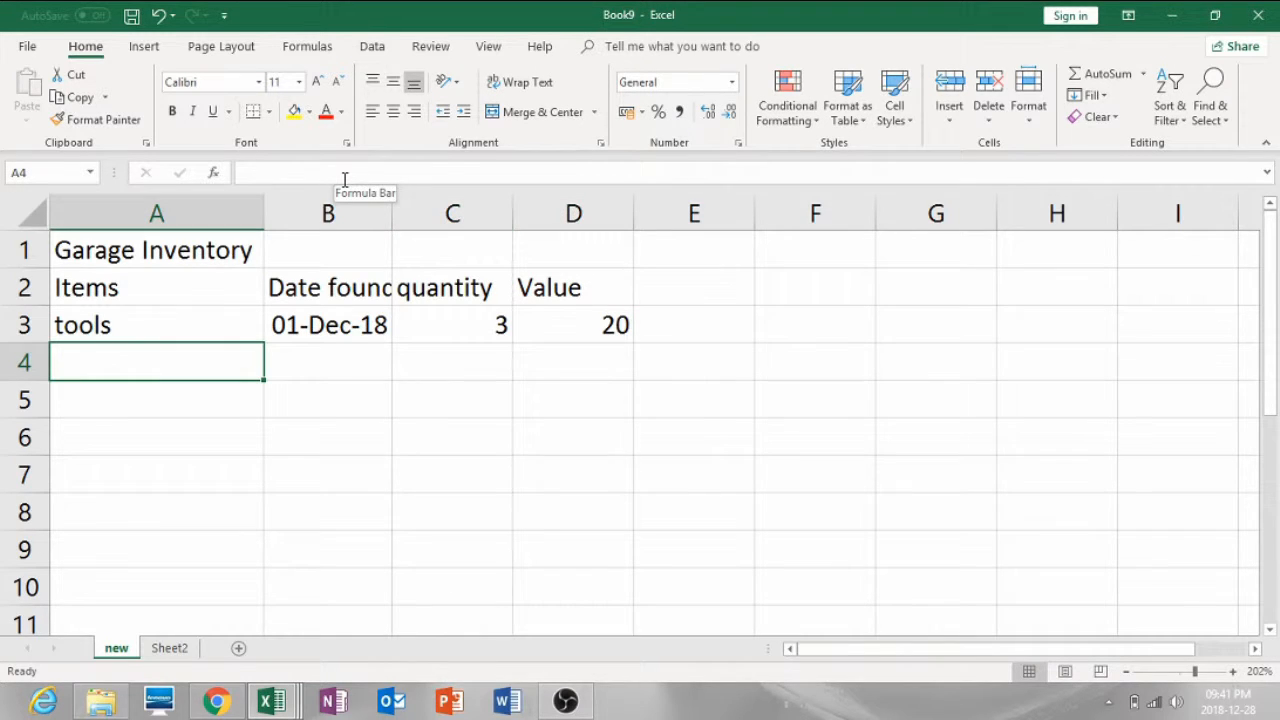
- Move the active cell between A4 and its surrounding cells, reaching C4 and B5, and return to A4
{"action": "key", "text": "Right"}
{"action": "key", "text": "Left"}
{"action": "key", "text": "Up"}
{"action": "key", "text": "Down"}
{"action": "key", "text": "Right"}
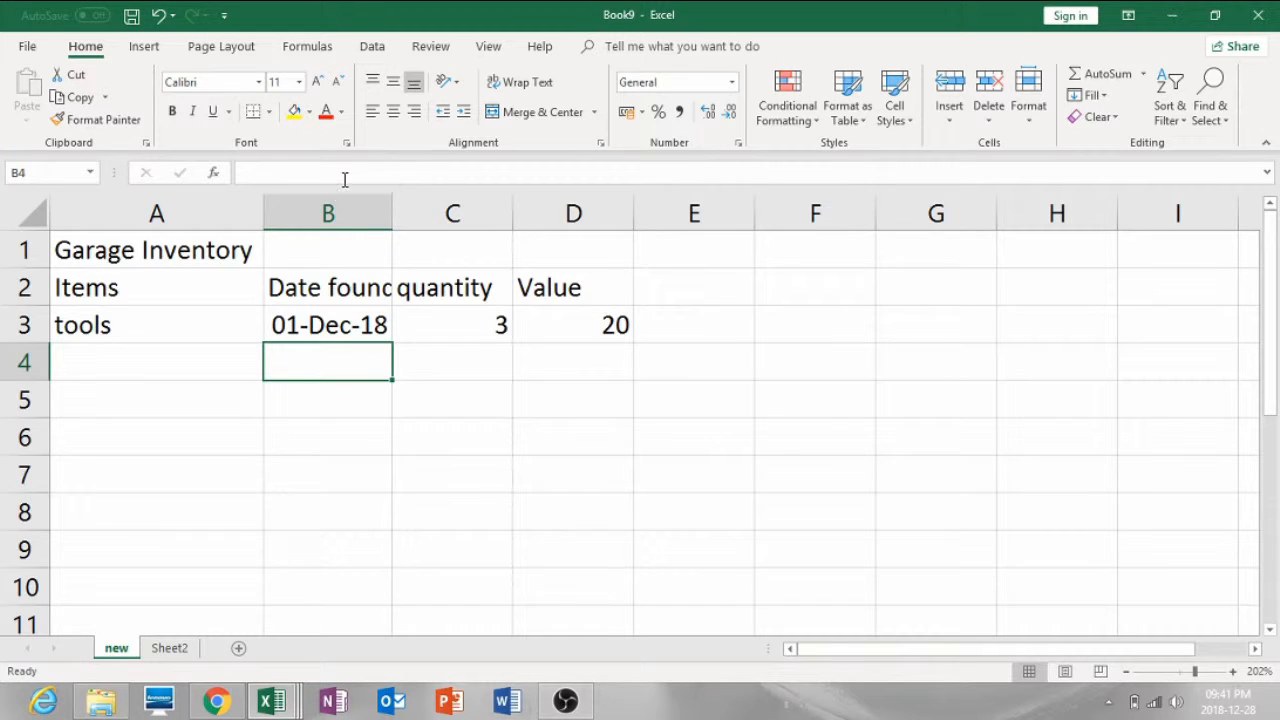
{"action": "key", "text": "Right"}
{"action": "key", "text": "Left"}
{"action": "key", "text": "Down"}
{"action": "key", "text": "Up"}
{"action": "key", "text": "Left"}
- Enter the item "Casr" in A4 and its date found, 2 Dec 2018, in B4
{"action": "type", "text": "Casr"}
{"action": "key", "text": "Tab"}
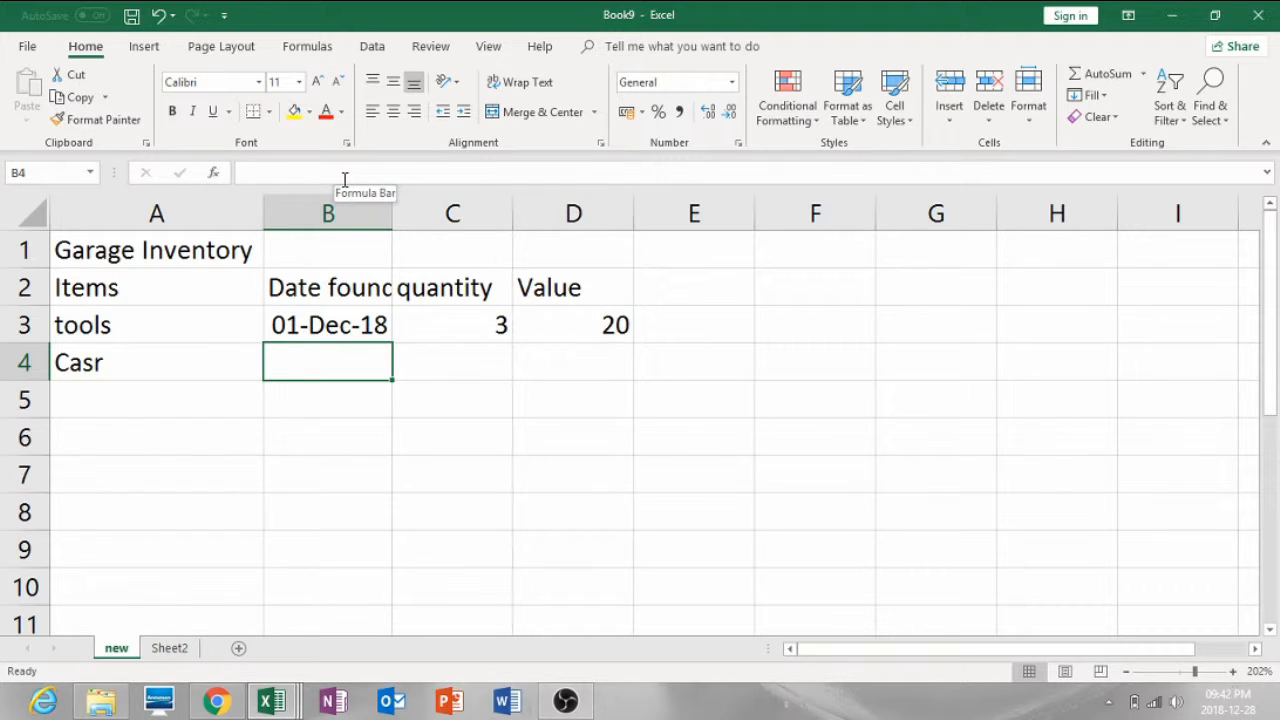
{"action": "type", "text": "2 S"}
{"action": "key", "text": "BackSpace"}
{"action": "type", "text": "Dec"}
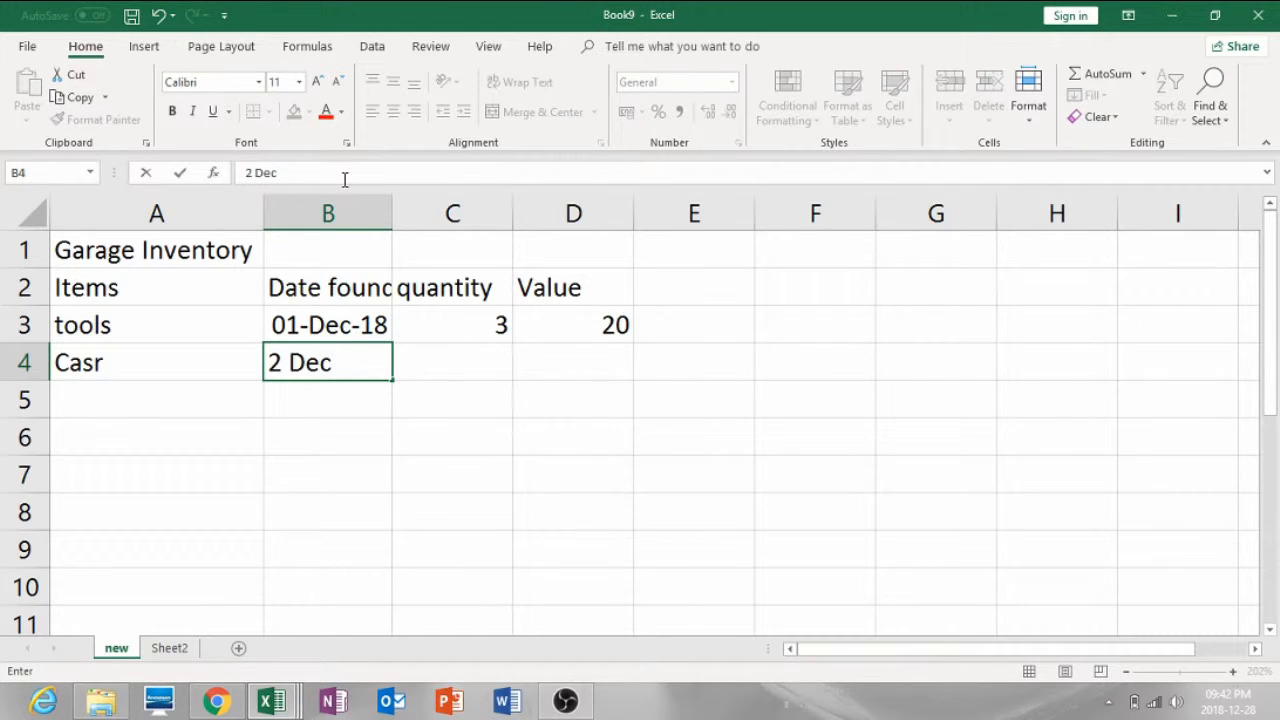
{"action": "type", "text": " 2018"}
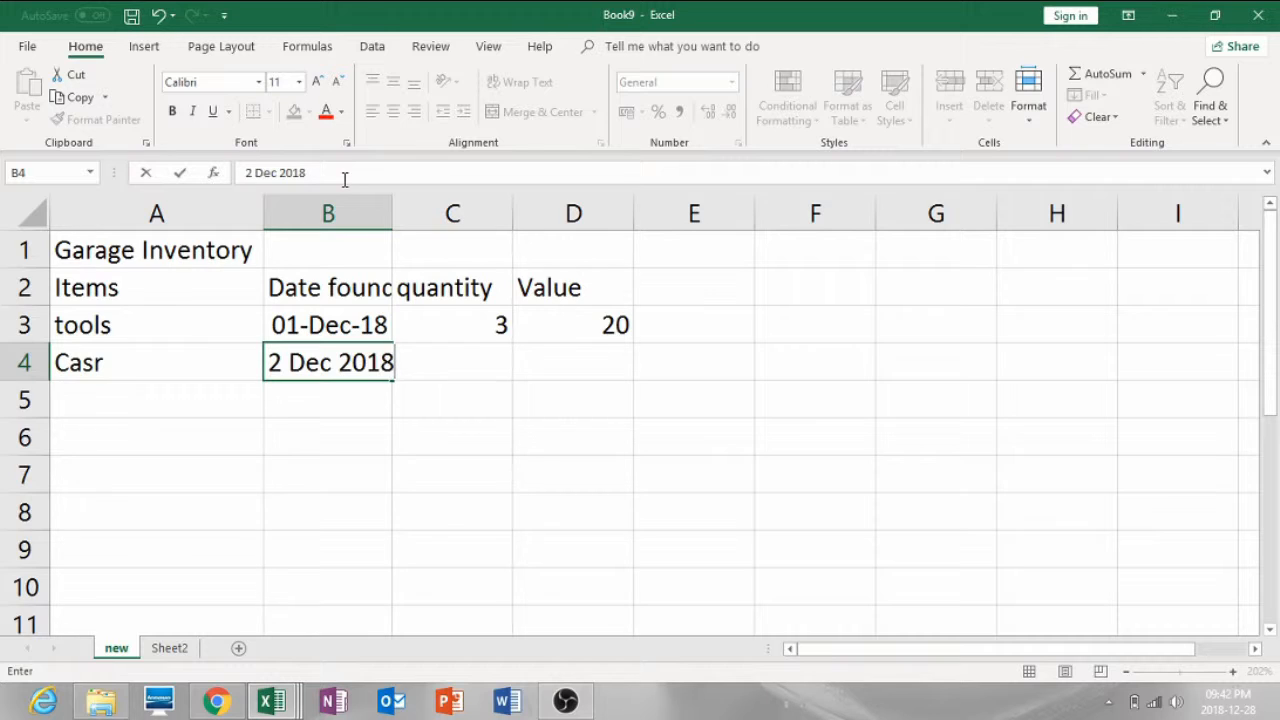
{"action": "key", "text": "ctrl+Return"}
- Enter quantity 1 in C4 and value 5000 in D4
{"action": "key", "text": "Tab"}
{"action": "type", "text": "1"}
{"action": "key", "text": "Tab"}
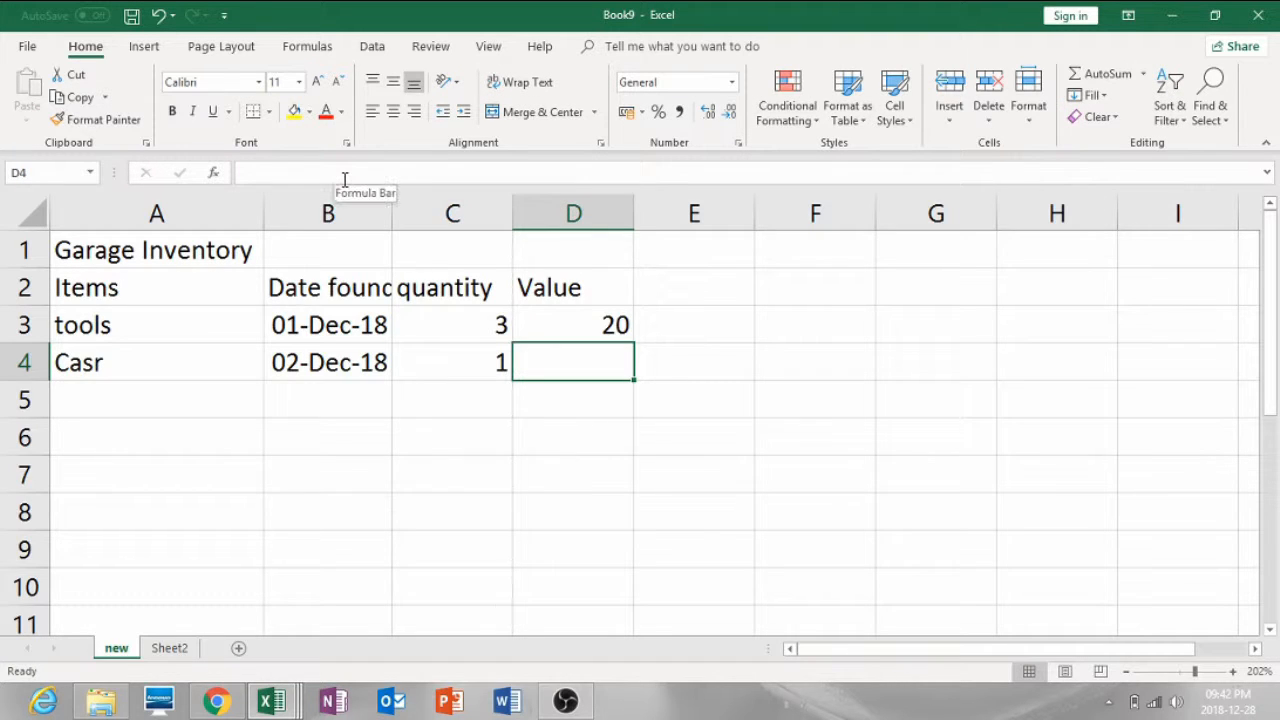
{"action": "type", "text": "5000"}
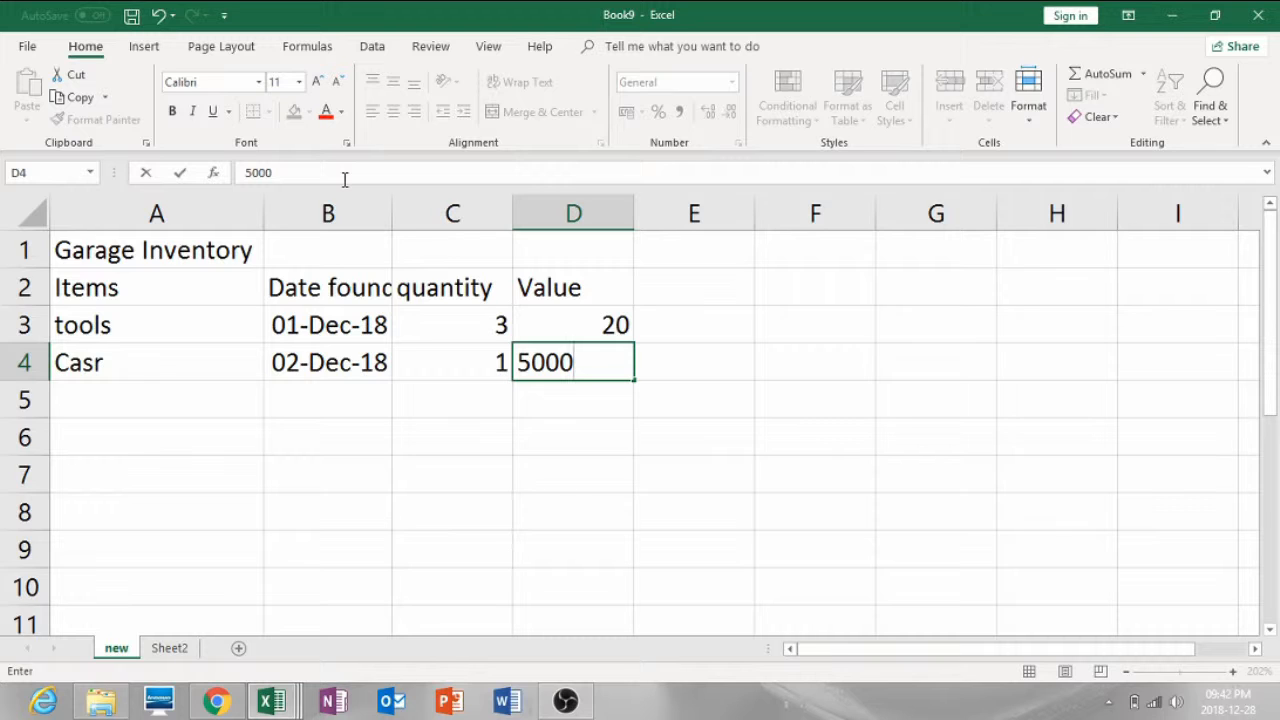
{"action": "key", "text": "ctrl+Return"}
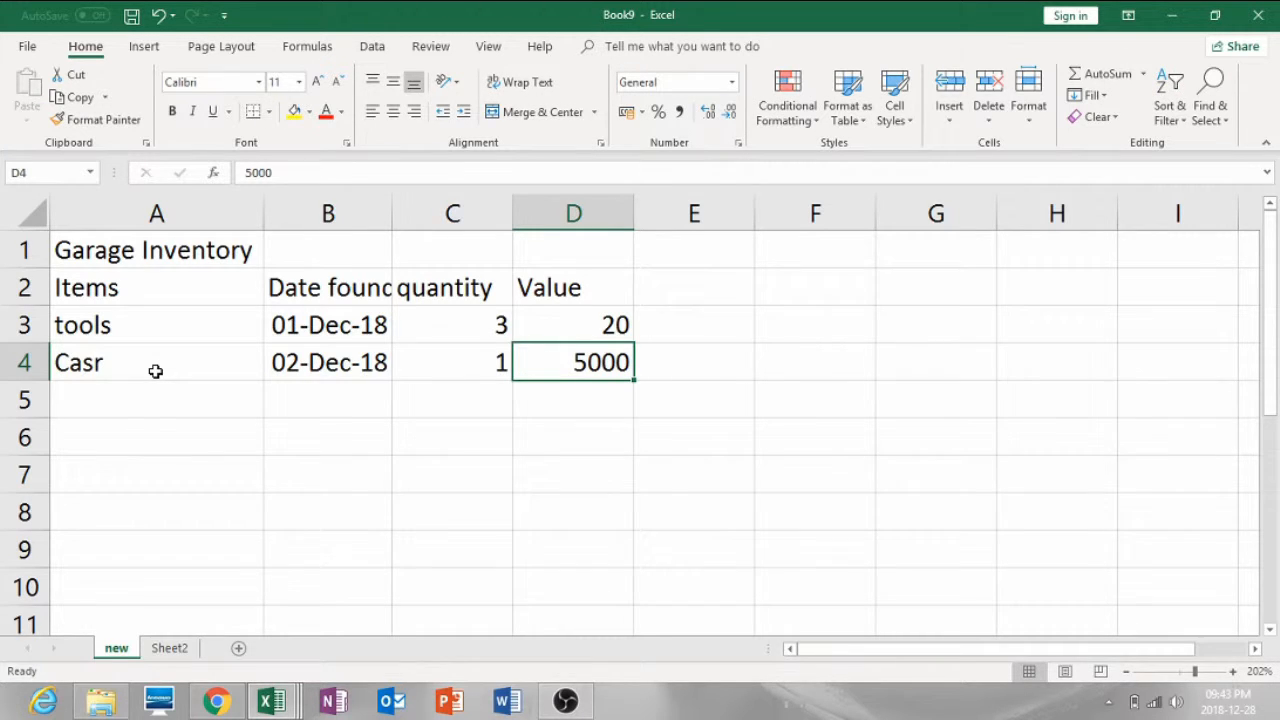
- Return to A4 and try overwriting its content with "a"
{"action": "key", "text": "Right"}
{"action": "key", "text": "Left"}
{"action": "key", "text": "Left"}
{"action": "key", "text": "Left"}
{"action": "key", "text": "Left"}
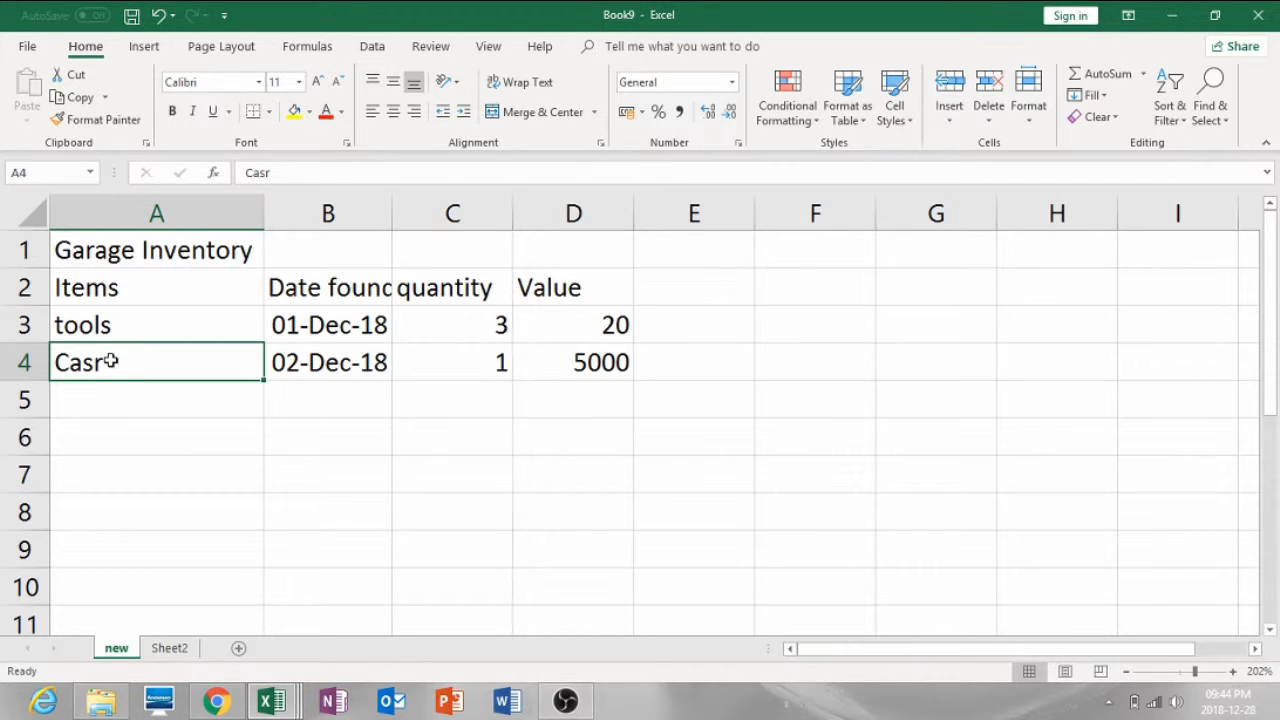
{"action": "type", "text": "a"}
- Edit the misspelled item in A4 within the cell so that it reads "Car"
{"action": "double_click", "coordinate": [110, 362]}
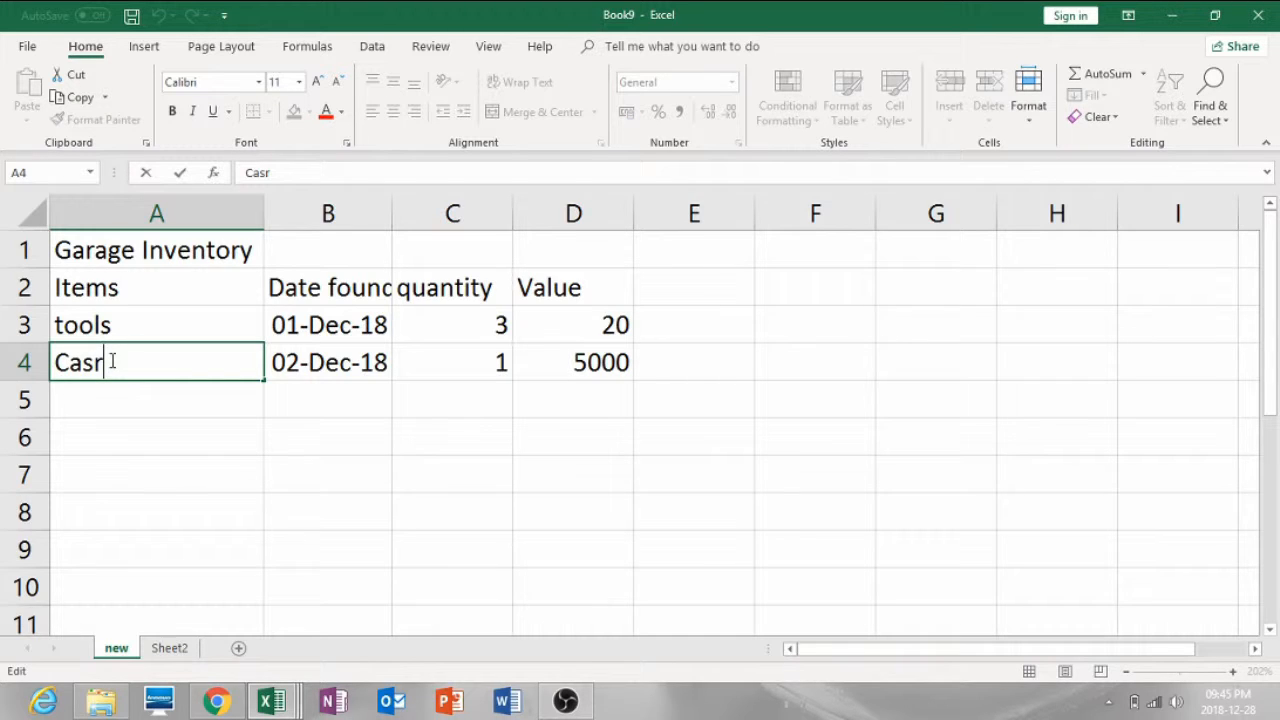
{"action": "key", "text": "BackSpace"}
{"action": "key", "text": "BackSpace"}
{"action": "type", "text": "R"}
{"action": "key", "text": "BackSpace"}
{"action": "type", "text": "R"}
{"action": "key", "text": "BackSpace"}
{"action": "type", "text": "r"}
{"action": "left_click", "coordinate": [276, 357]}
{"action": "double_click", "coordinate": [211, 368]}
{"action": "key", "text": "Tab"}
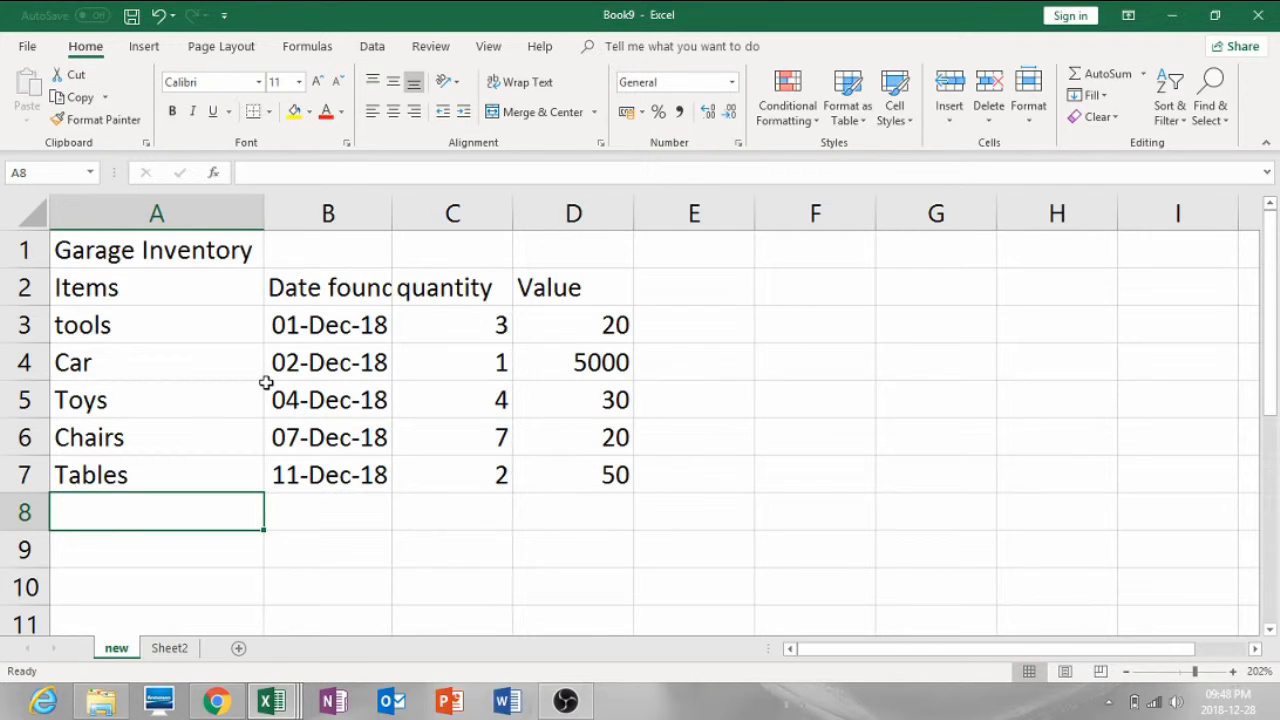
{"action": "left_click", "coordinate": [170, 306]}
{"action": "left_click", "coordinate": [306, 353]}
{"action": "left_click", "coordinate": [209, 361]}
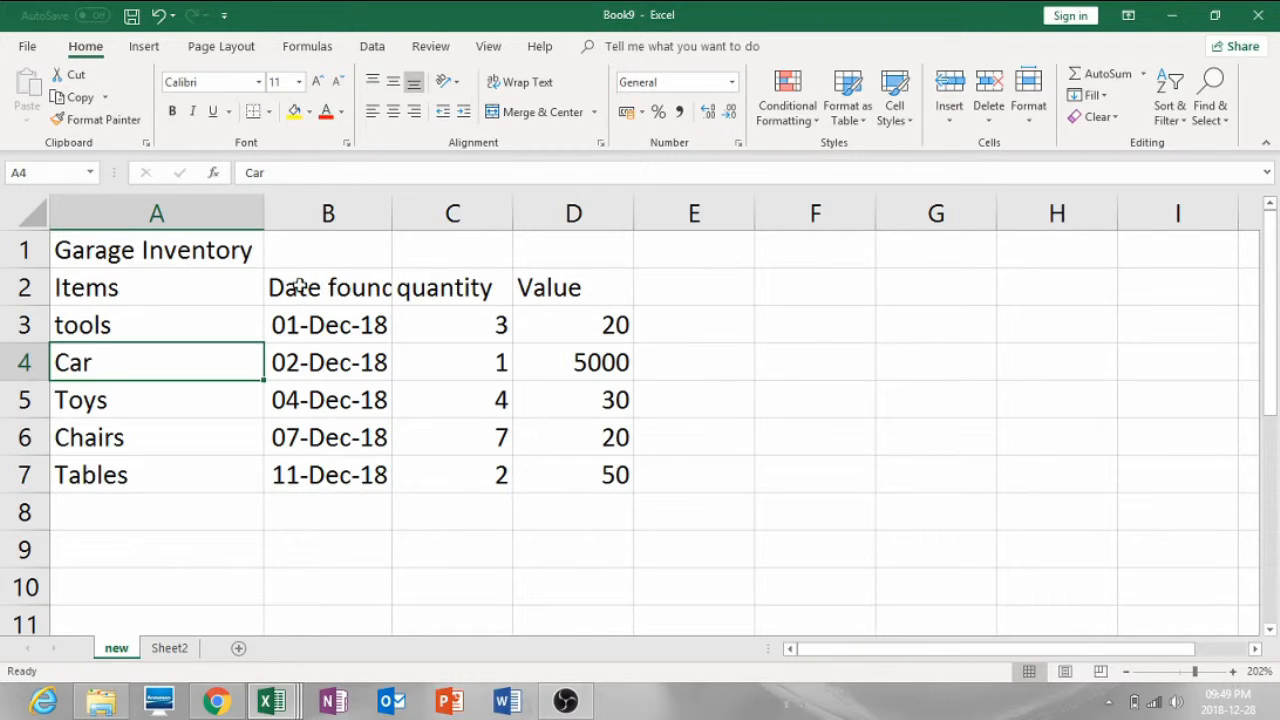
- Make the Garage Inventory title in A1 bold and give its cell a blue-gray theme fill
{"action": "left_click", "coordinate": [194, 252]}
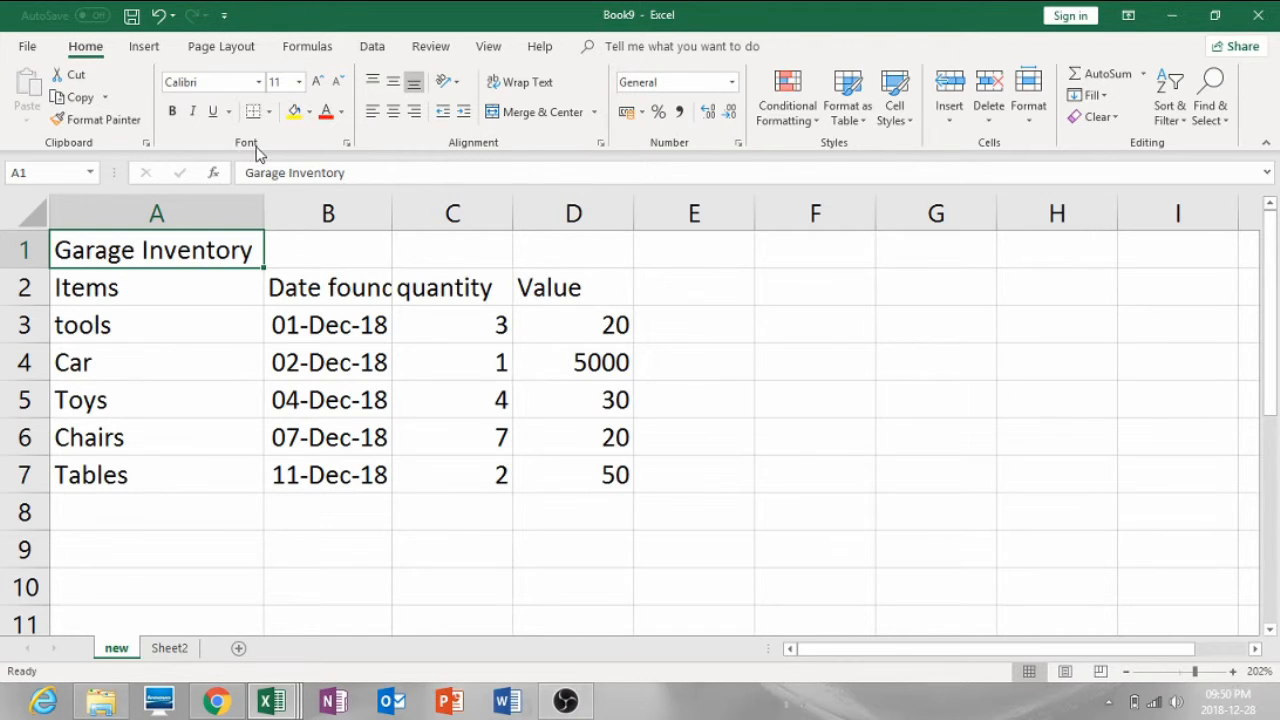
{"action": "left_click", "coordinate": [172, 112]}
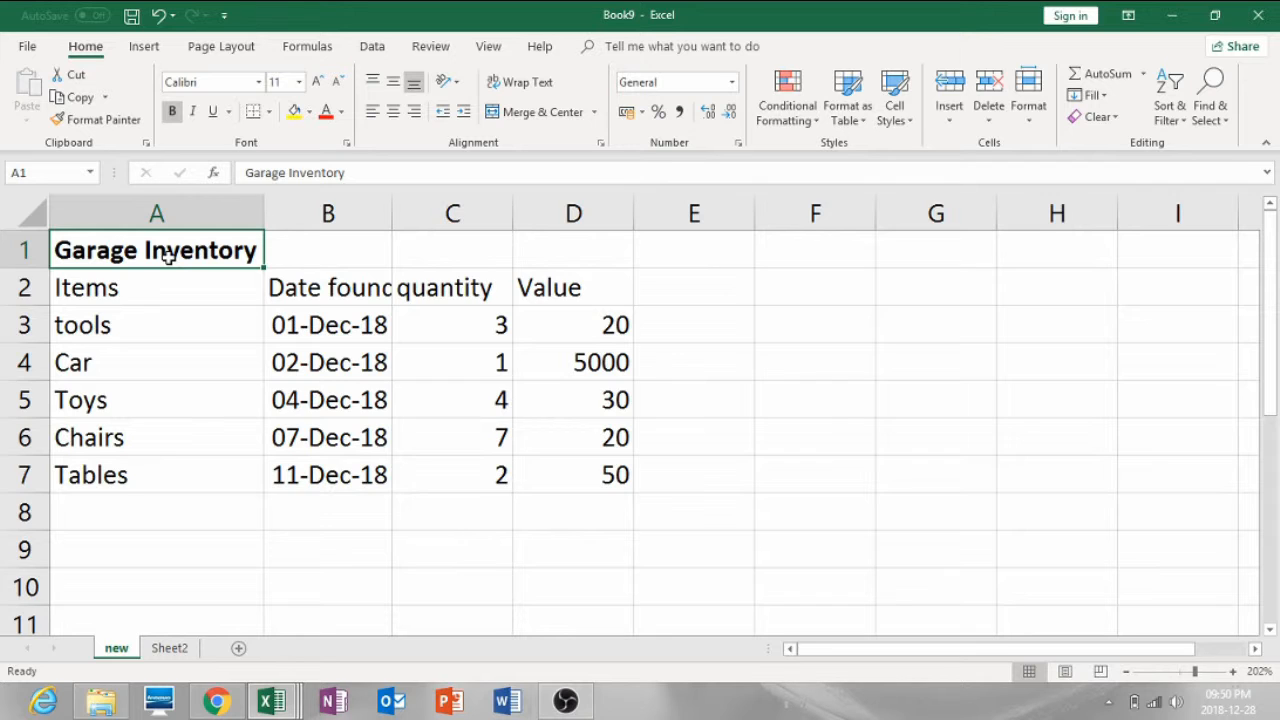
{"action": "left_click", "coordinate": [309, 112]}
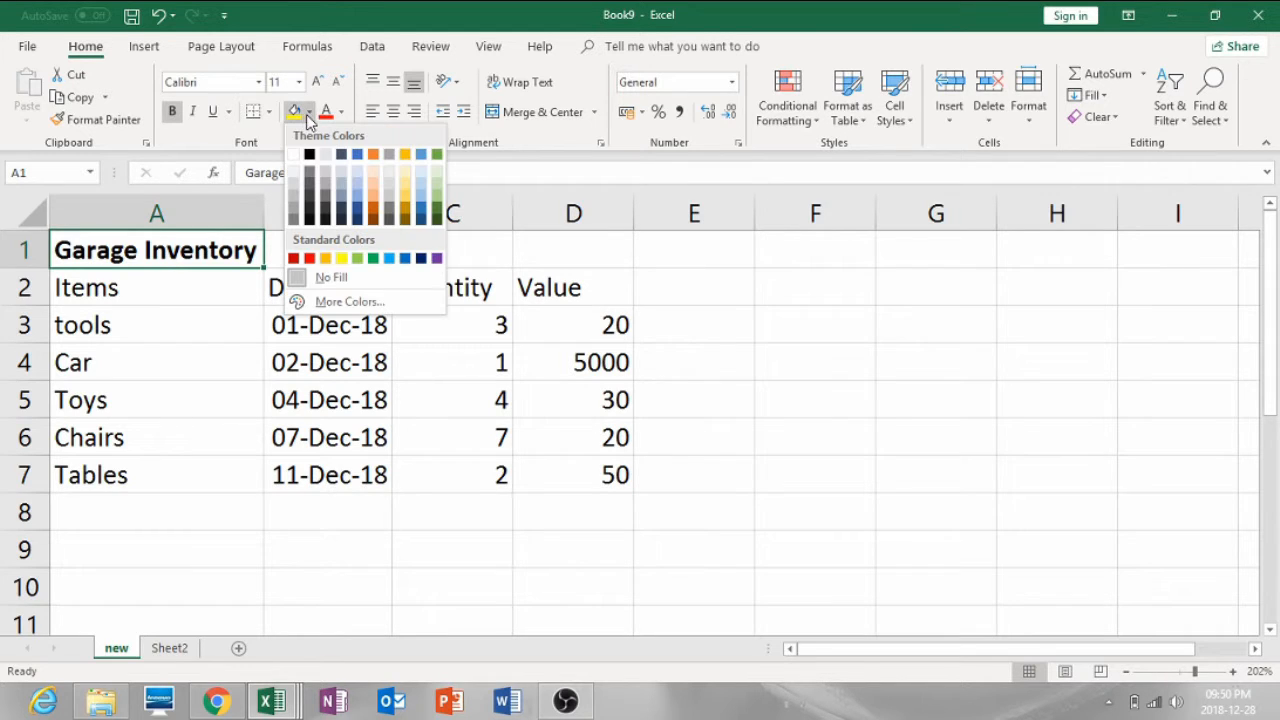
{"action": "left_click", "coordinate": [346, 188]}
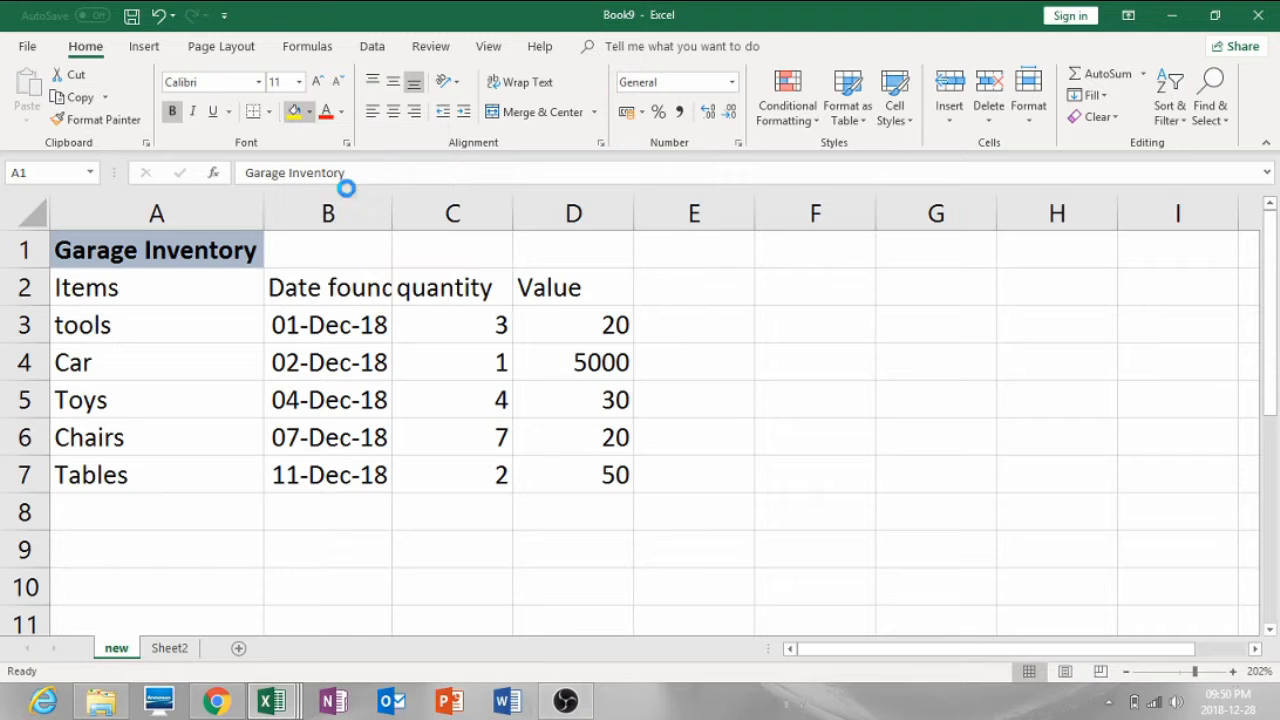
- Set the font color of the Garage Inventory title in A1 to standard red
{"action": "left_click", "coordinate": [341, 112]}
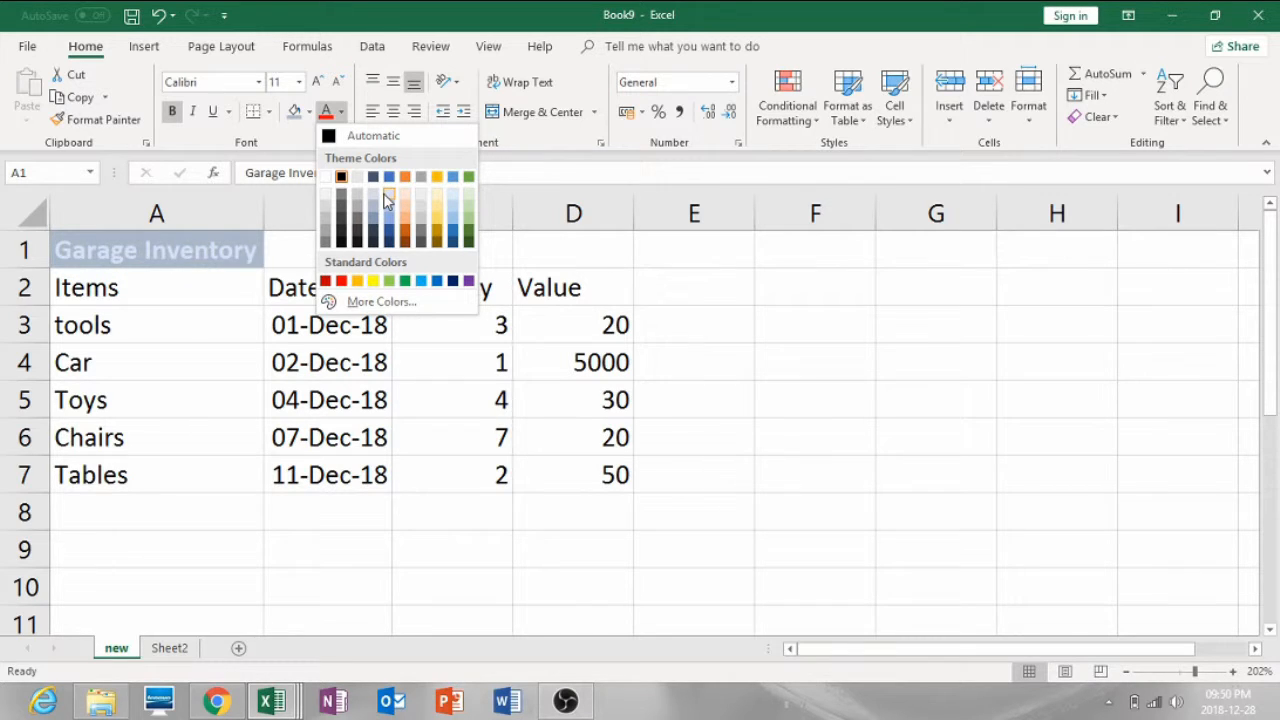
{"action": "left_click", "coordinate": [341, 281]}
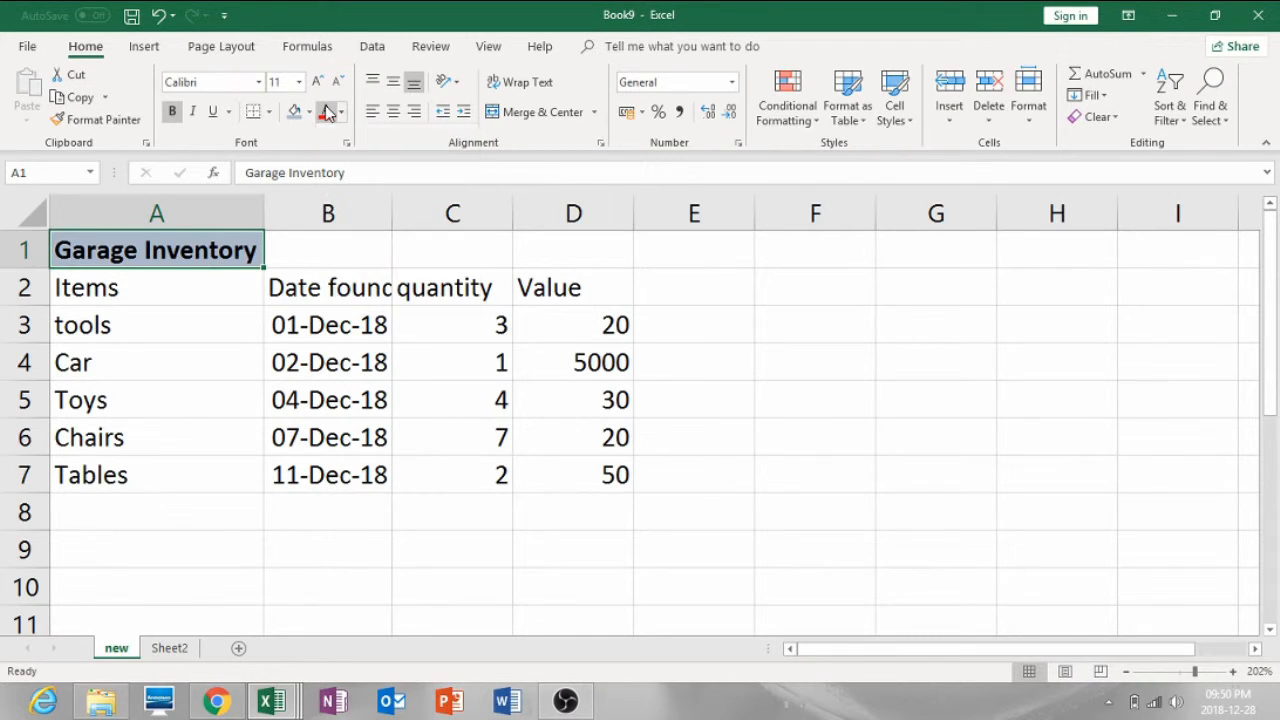
{"action": "left_click", "coordinate": [274, 252]}
{"action": "left_click", "coordinate": [206, 251]}
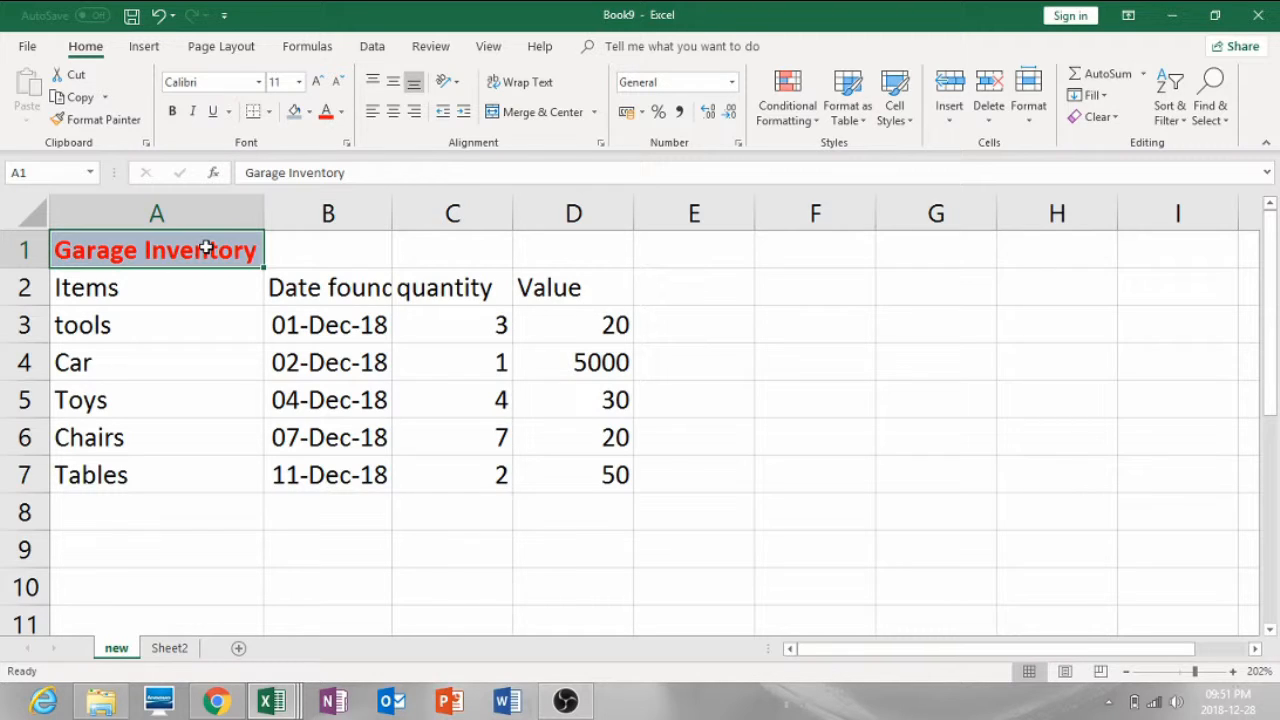
- Try italic and underline formatting on the title in A1, and remove both again
{"action": "left_click", "coordinate": [195, 113]}
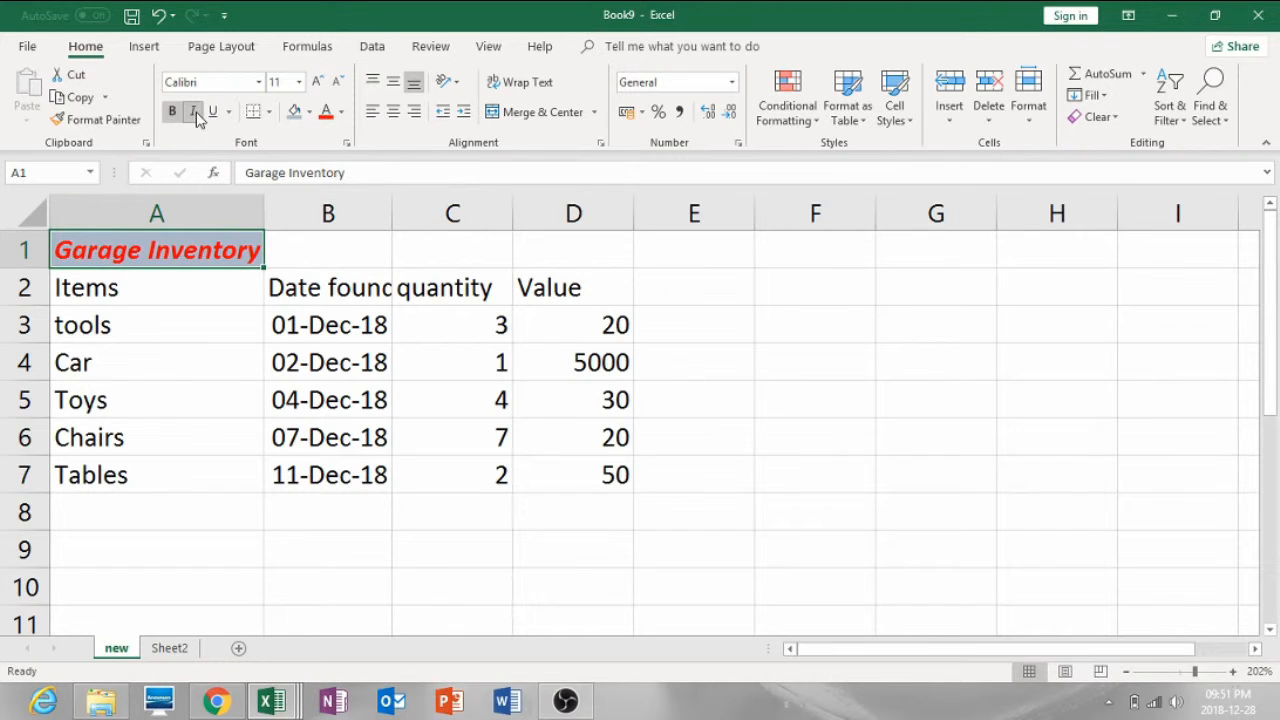
{"action": "left_click", "coordinate": [213, 112]}
{"action": "left_click", "coordinate": [213, 112]}
{"action": "left_click", "coordinate": [195, 113]}
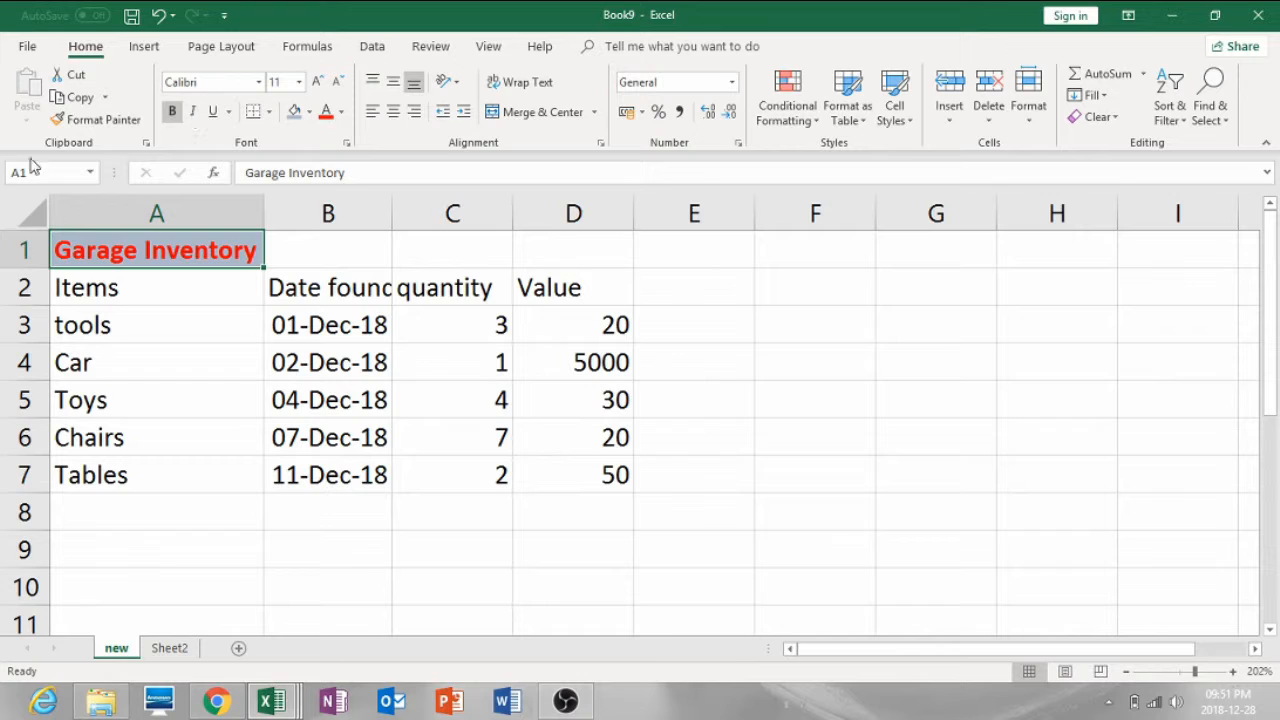
- Merge and center the Garage Inventory title across A1:D1
{"action": "left_click_drag", "start_coordinate": [113, 257], "coordinate": [543, 244]}
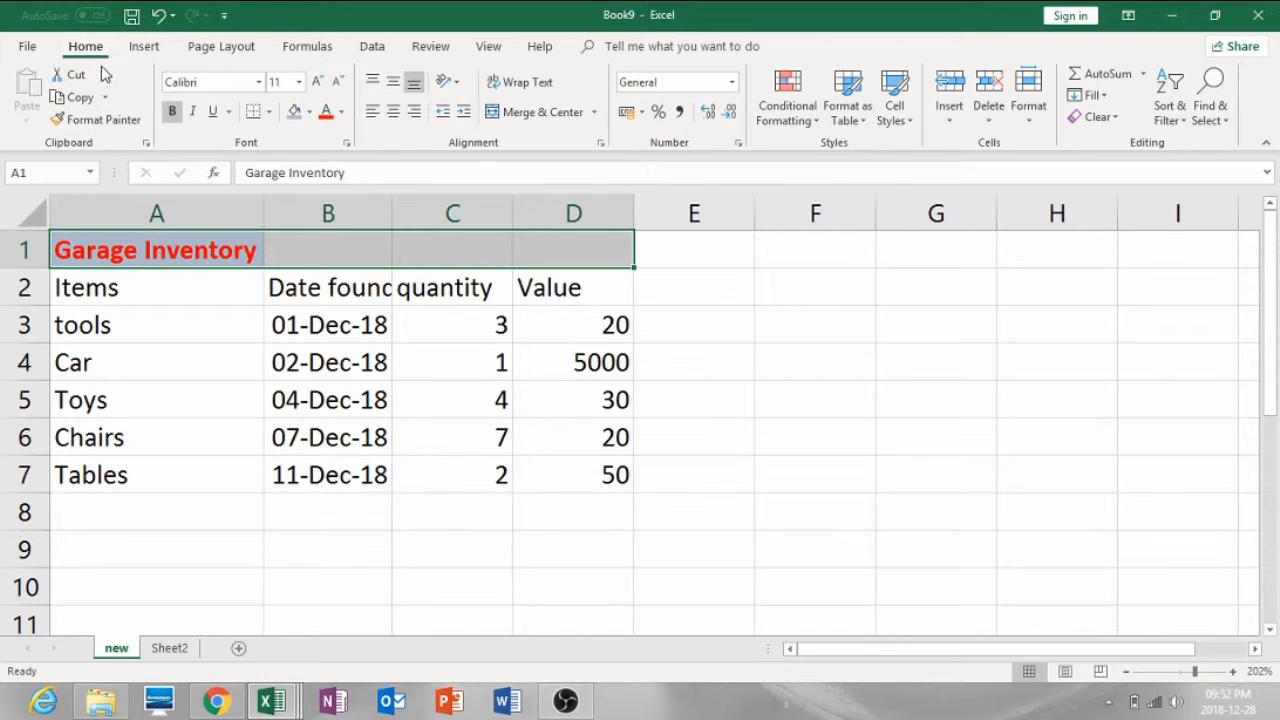
{"action": "left_click", "coordinate": [550, 119]}
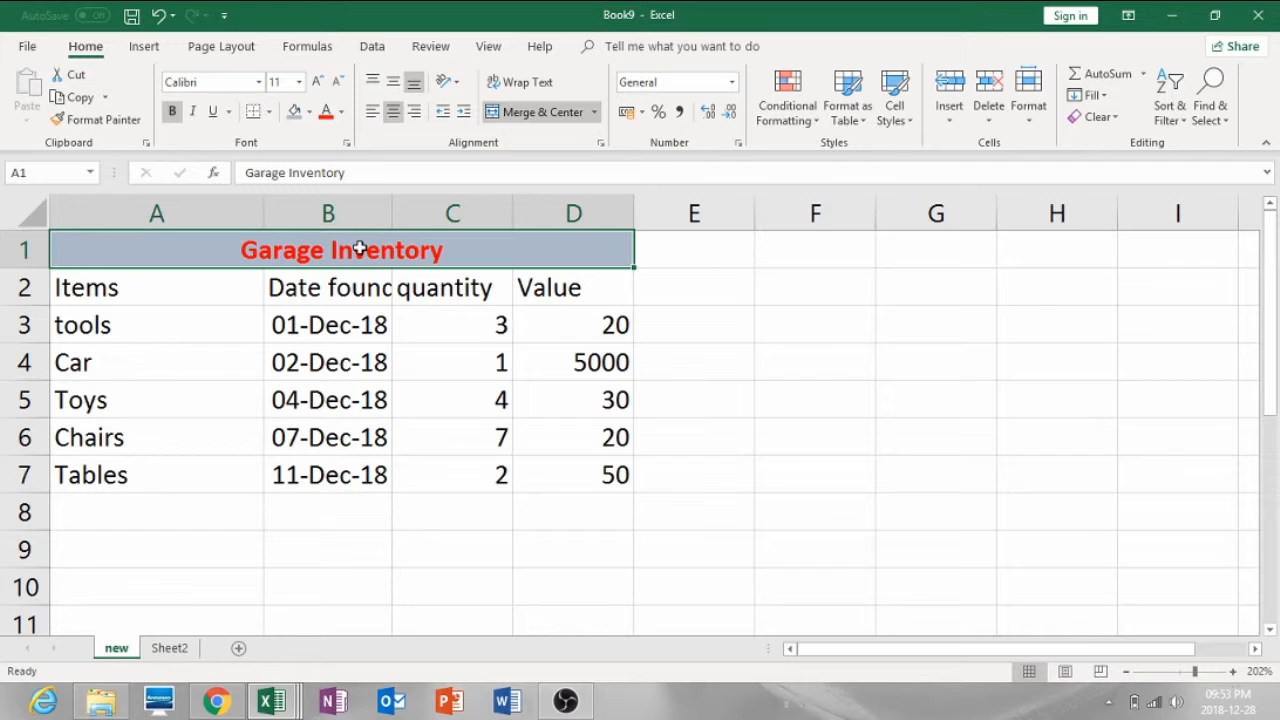
- Widen column B until the "Date found" heading fits, and autofit the widths of columns A and D
{"action": "left_click", "coordinate": [316, 290]}
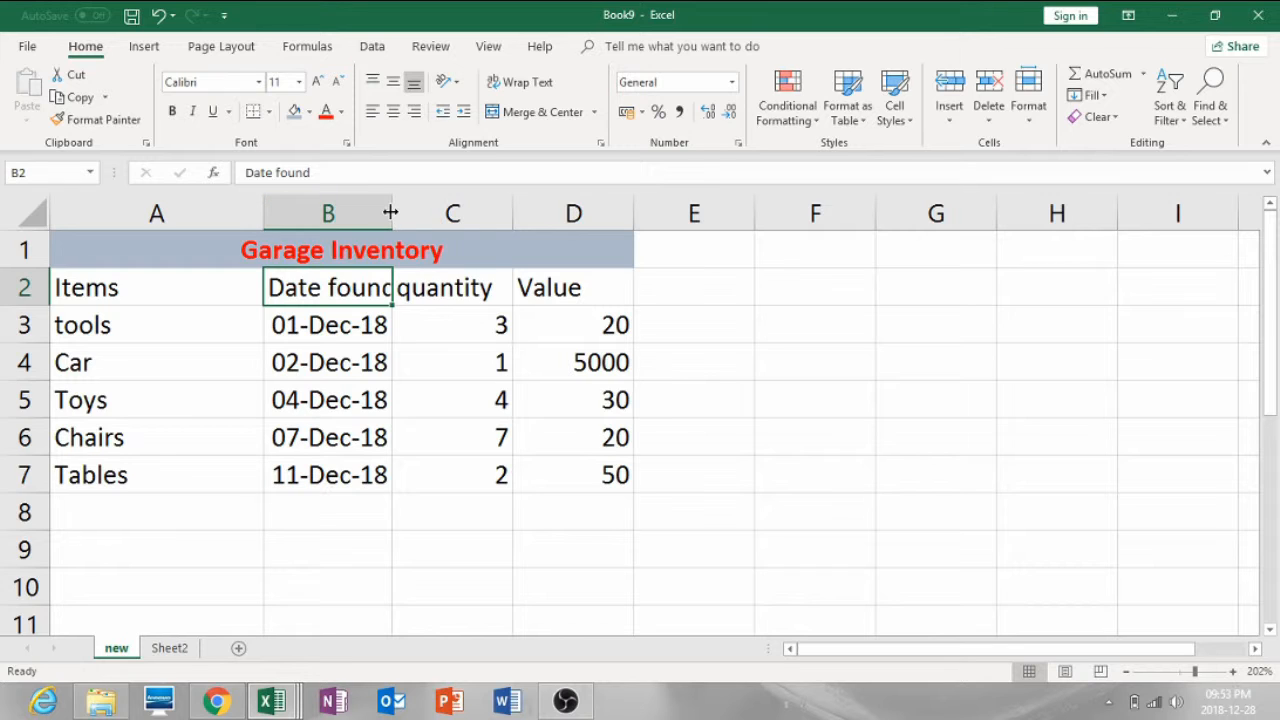
{"action": "left_click_drag", "start_coordinate": [392, 212], "coordinate": [417, 213]}
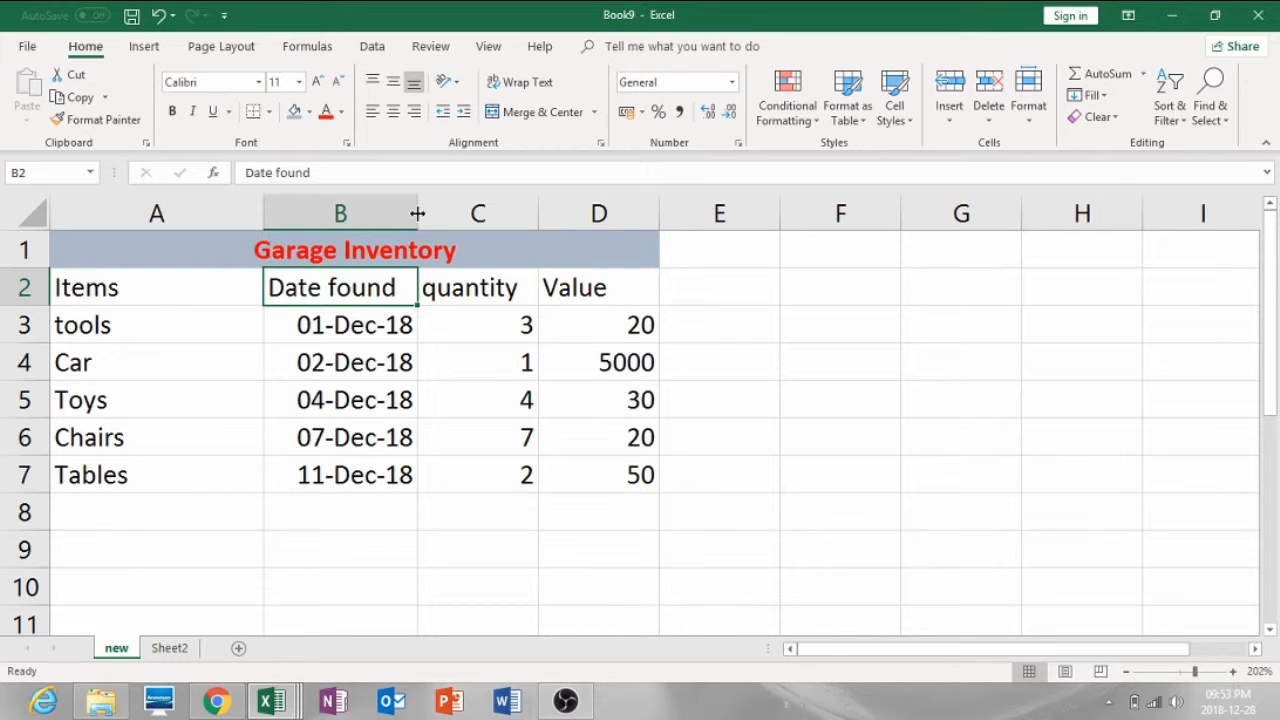
{"action": "double_click", "coordinate": [263, 210]}
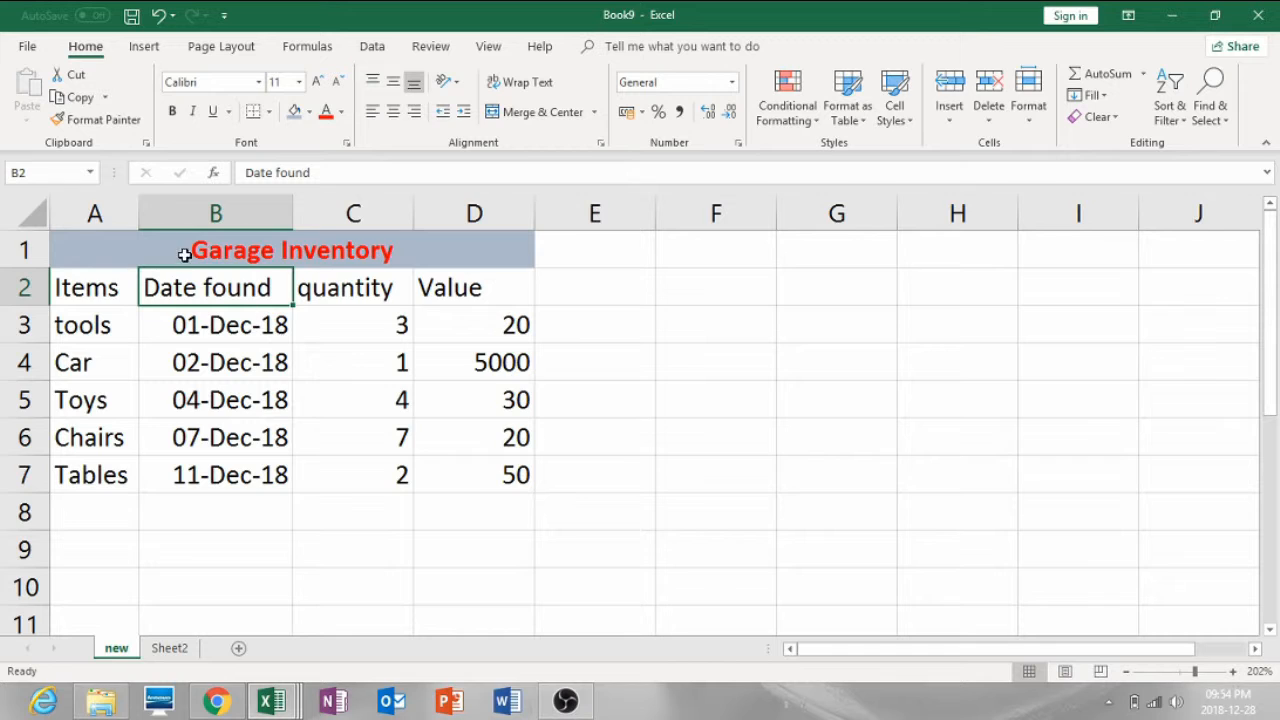
{"action": "double_click", "coordinate": [534, 208]}
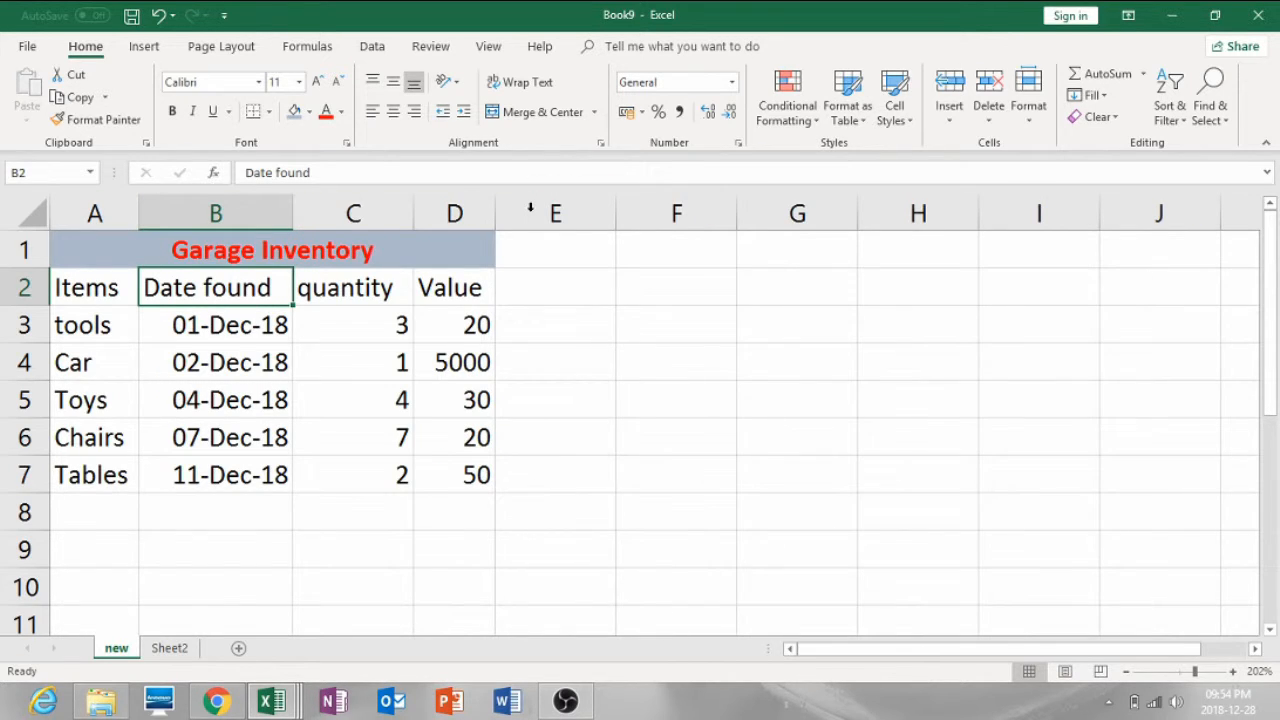
- Select columns A through D together and autofit all their widths at once
{"action": "left_click", "coordinate": [119, 212]}
{"action": "left_click_drag", "start_coordinate": [119, 212], "coordinate": [440, 214]}
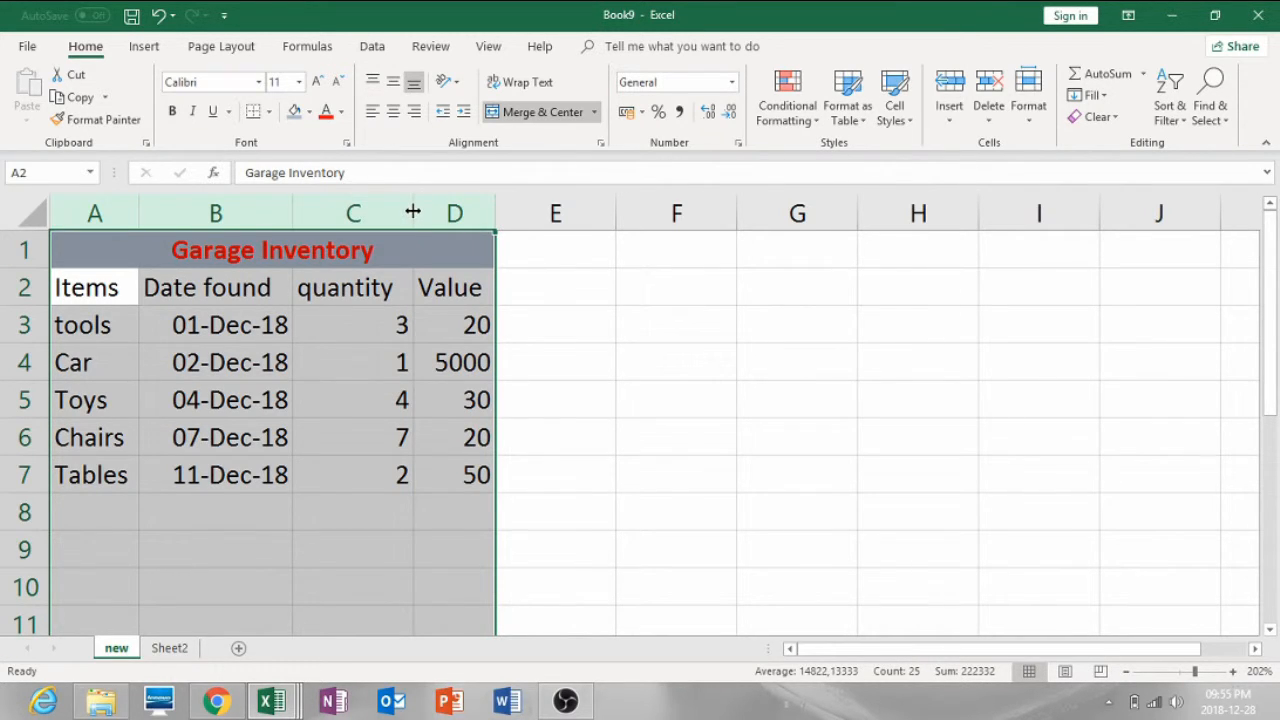
{"action": "double_click", "coordinate": [413, 212]}
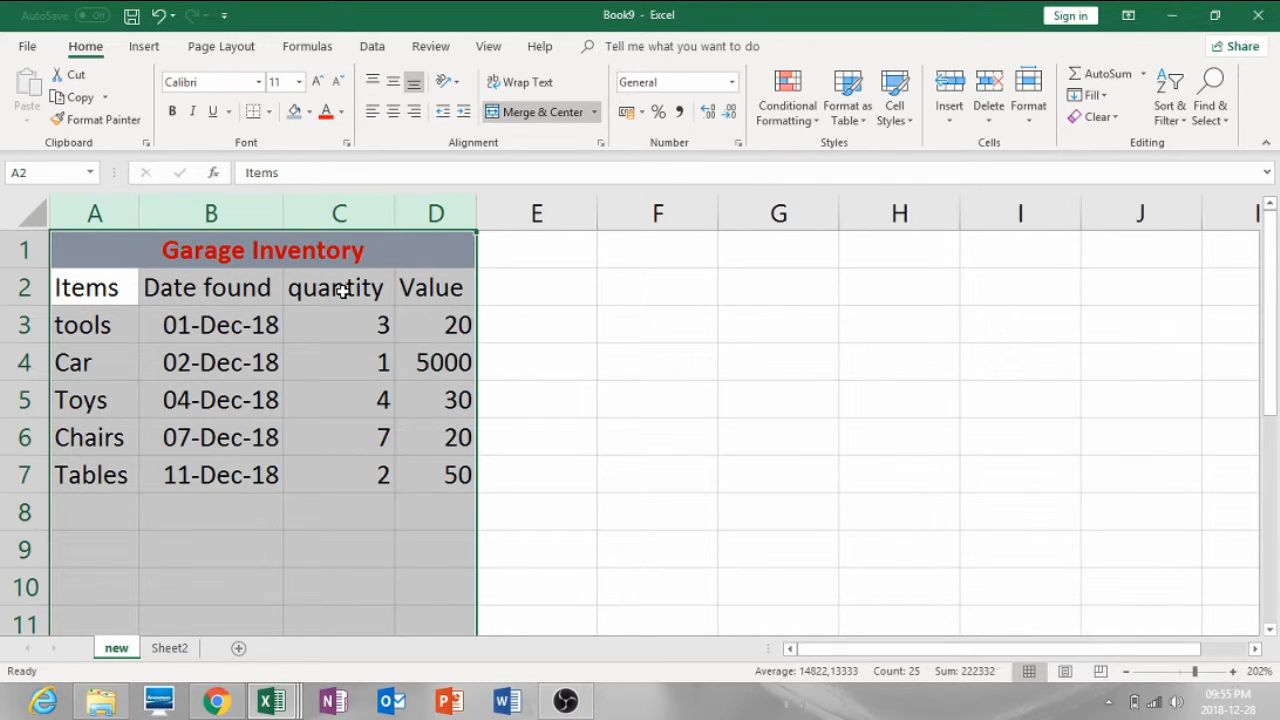
- Select the data range A2:D7, extend the selection to the whole sheet, and make all its cells bold
{"action": "left_click_drag", "start_coordinate": [127, 290], "coordinate": [420, 458]}
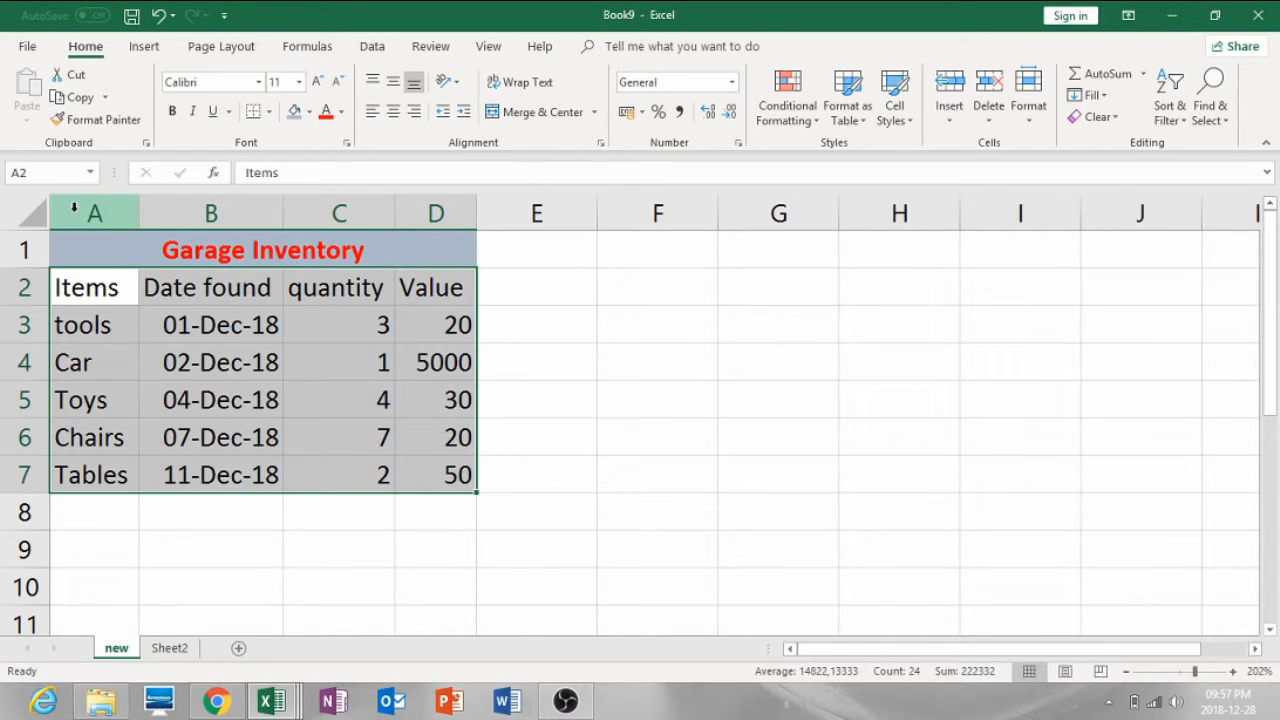
{"action": "left_click", "coordinate": [24, 212]}
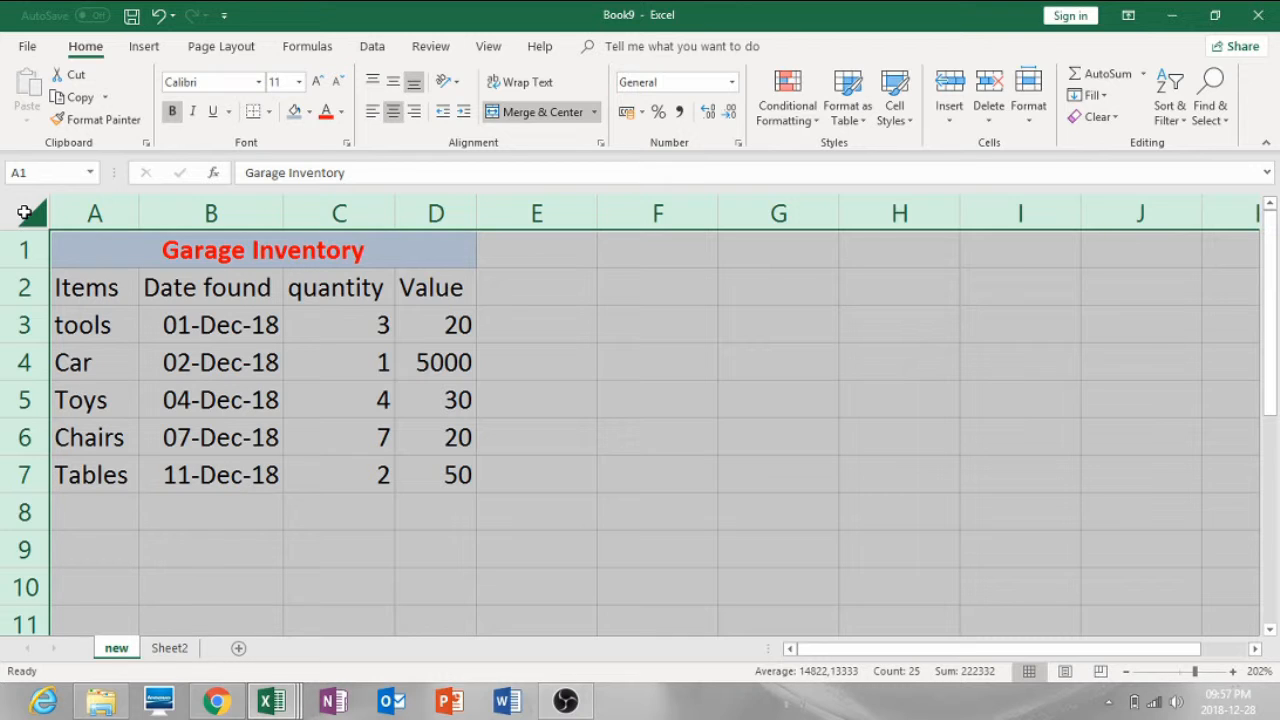
{"action": "left_click", "coordinate": [172, 114]}
{"action": "left_click", "coordinate": [172, 114]}
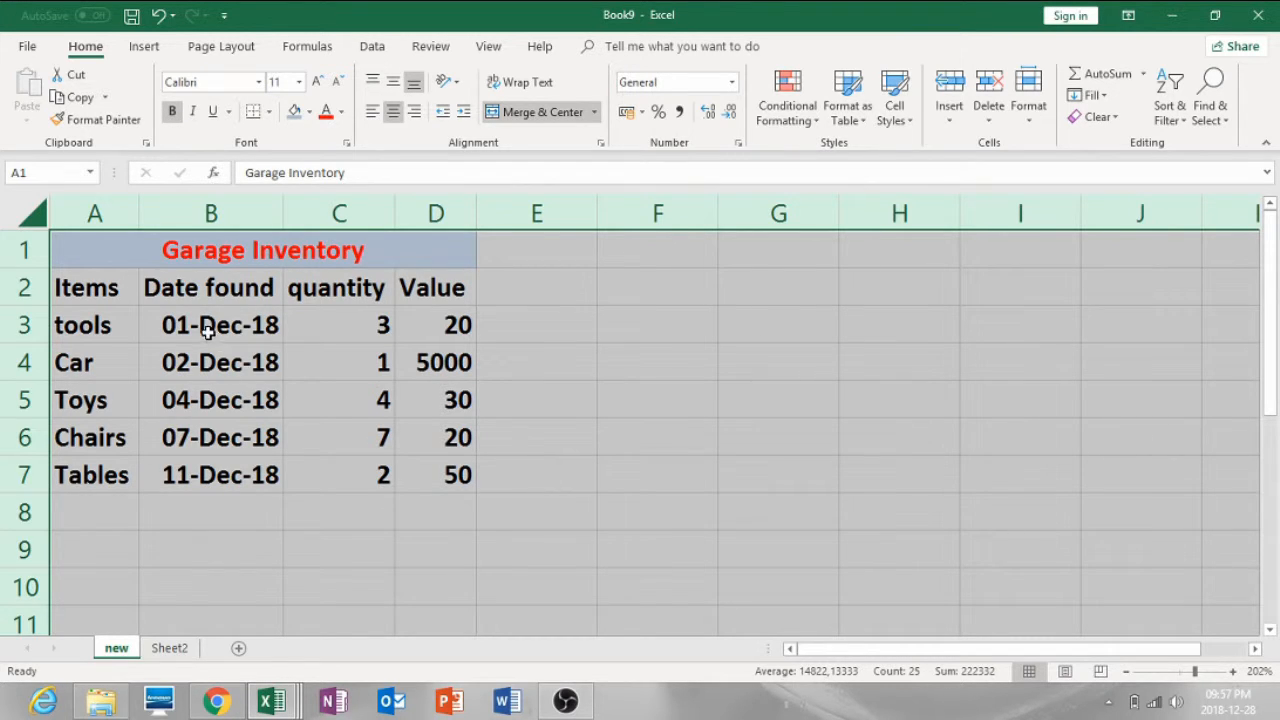
- Remove bold from the entire sheet and reapply it only to the merged title in row 1
{"action": "left_click", "coordinate": [86, 288]}
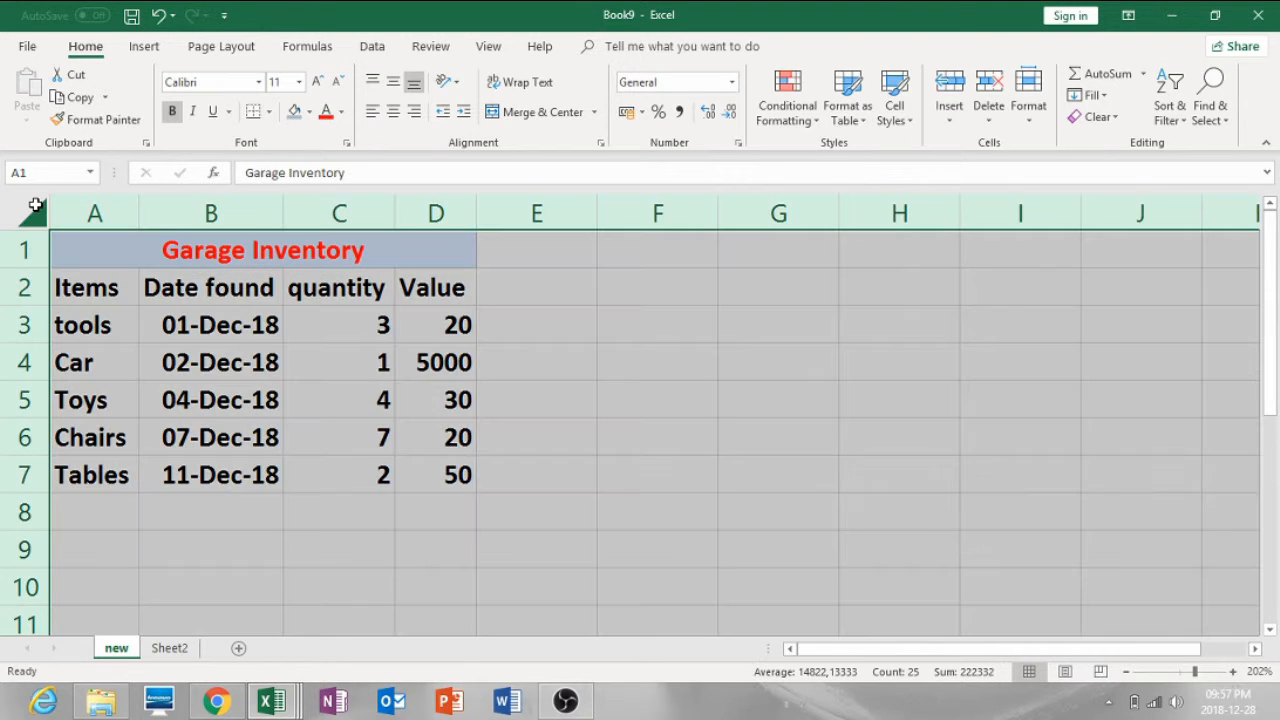
{"action": "left_click", "coordinate": [35, 205]}
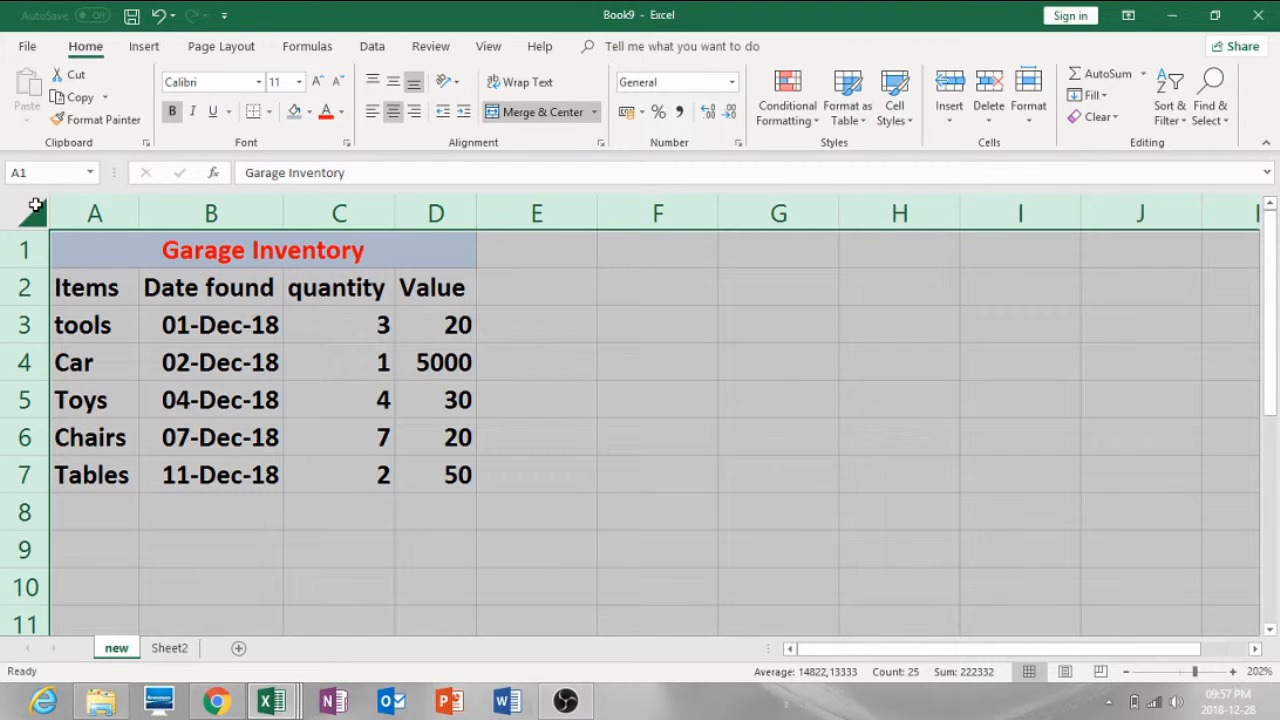
{"action": "left_click", "coordinate": [173, 112]}
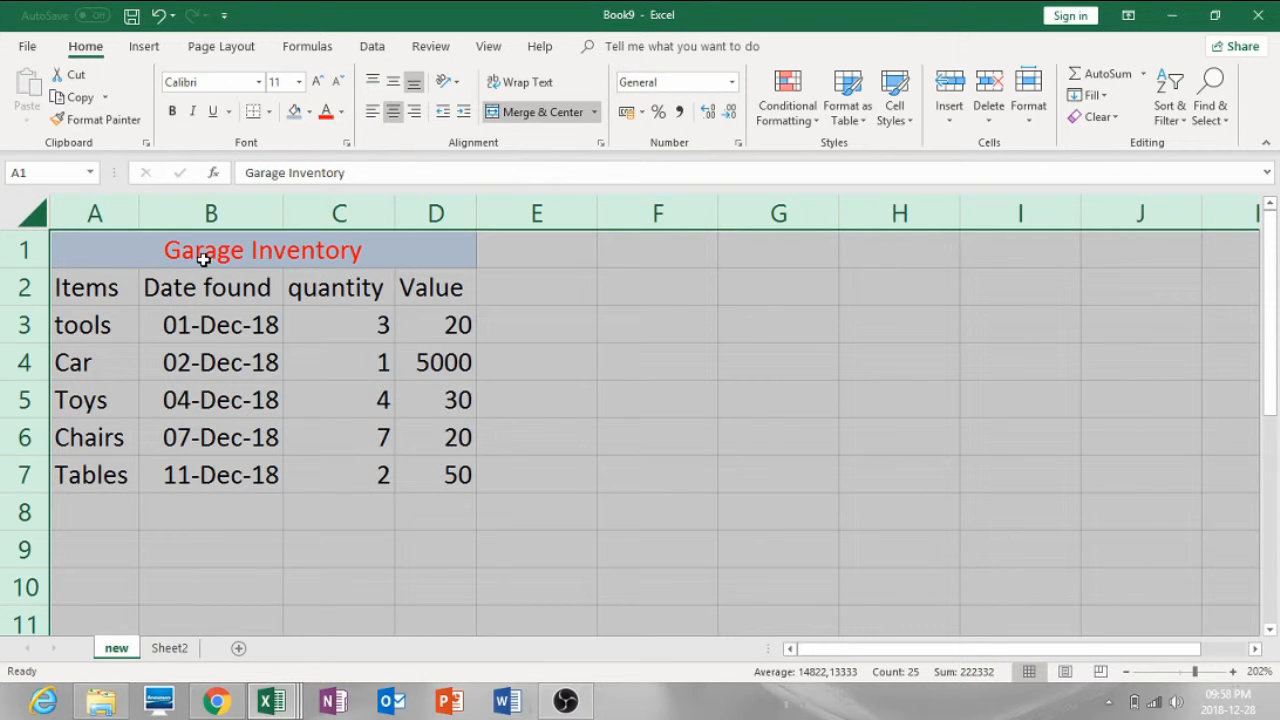
{"action": "left_click", "coordinate": [202, 258]}
{"action": "left_click", "coordinate": [173, 112]}
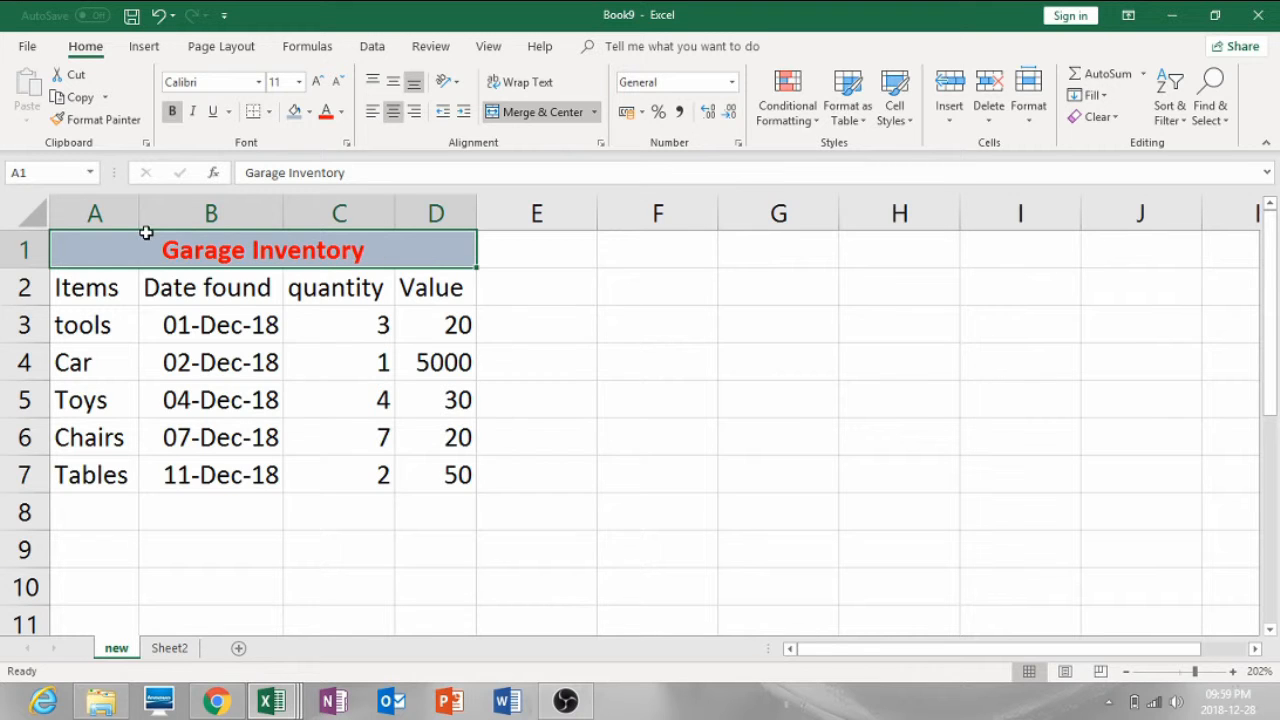
{"action": "left_click_drag", "start_coordinate": [115, 214], "coordinate": [435, 214]}
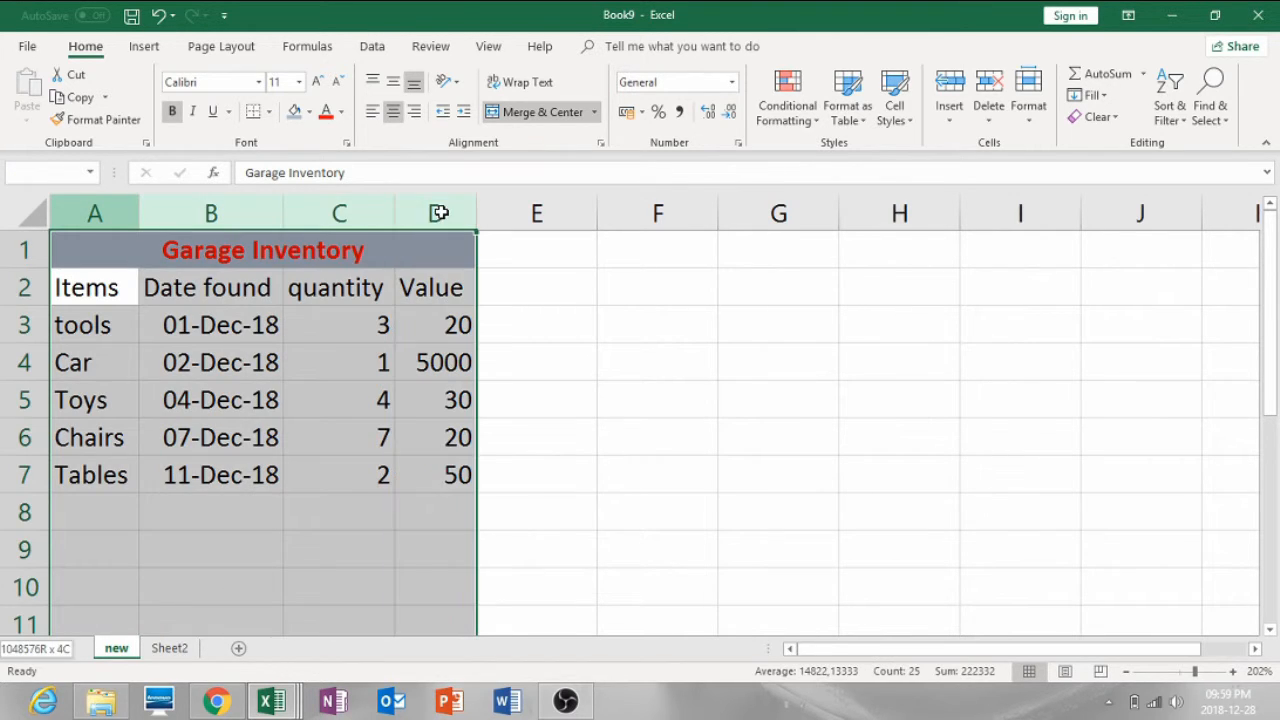
{"action": "left_click", "coordinate": [26, 214]}
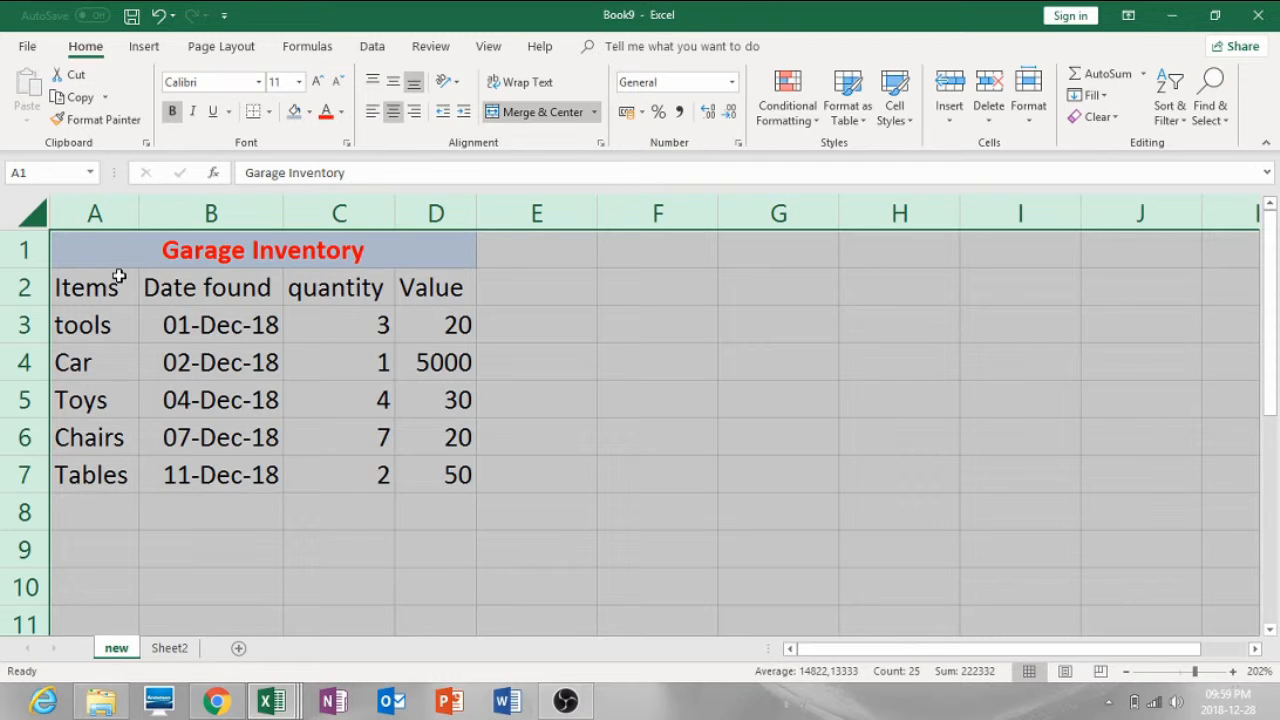
- Underline the merged Garage Inventory title and make the column headings in A2:D2 bold
{"action": "left_click", "coordinate": [203, 258]}
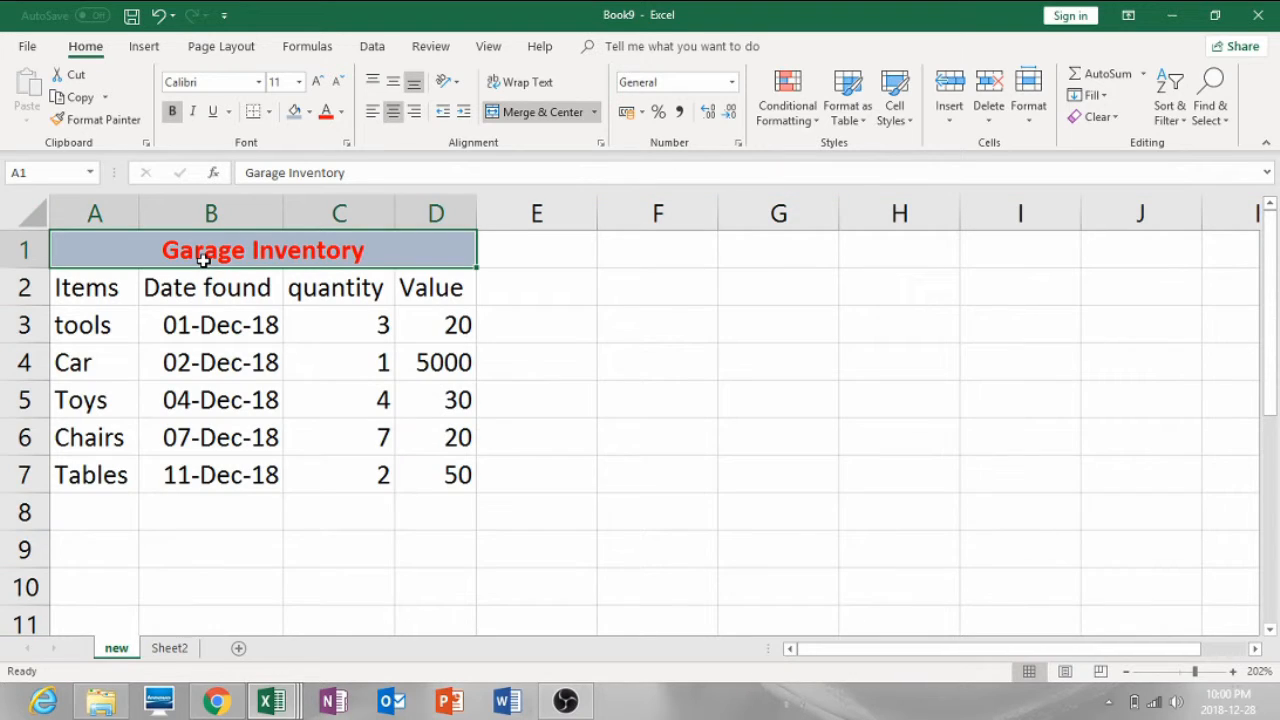
{"action": "left_click", "coordinate": [212, 112]}
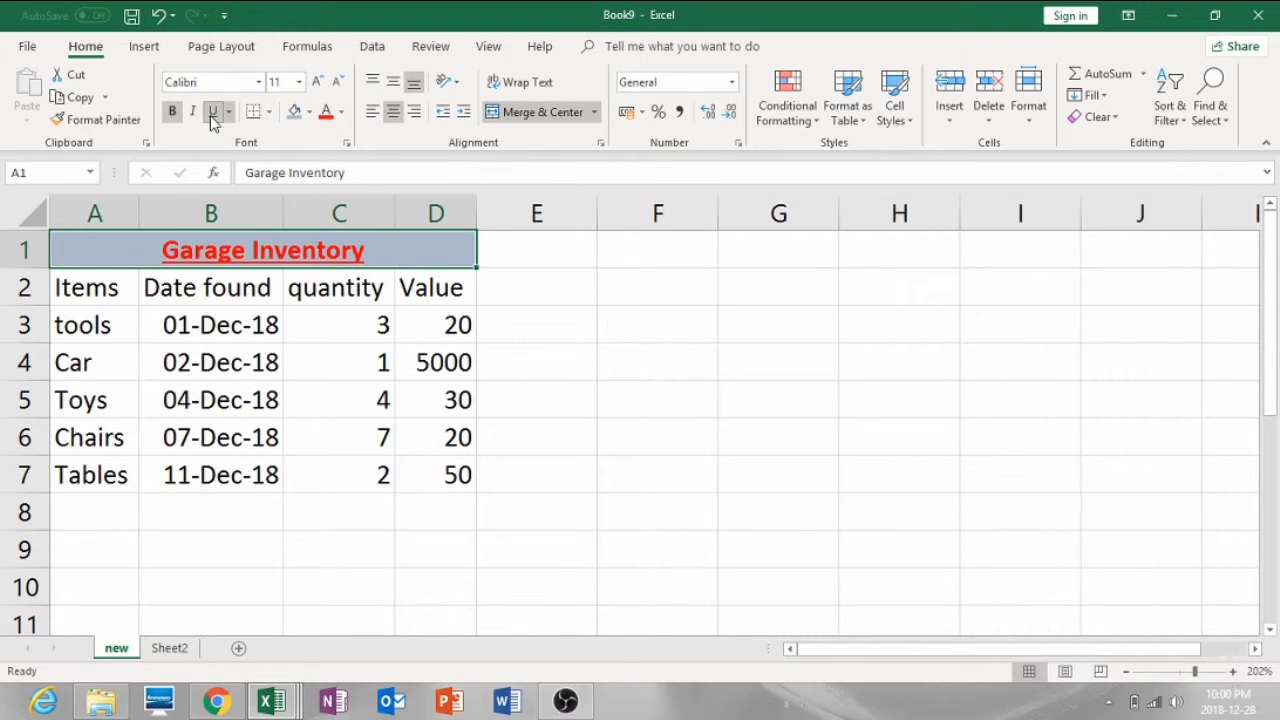
{"action": "left_click_drag", "start_coordinate": [100, 295], "coordinate": [409, 287]}
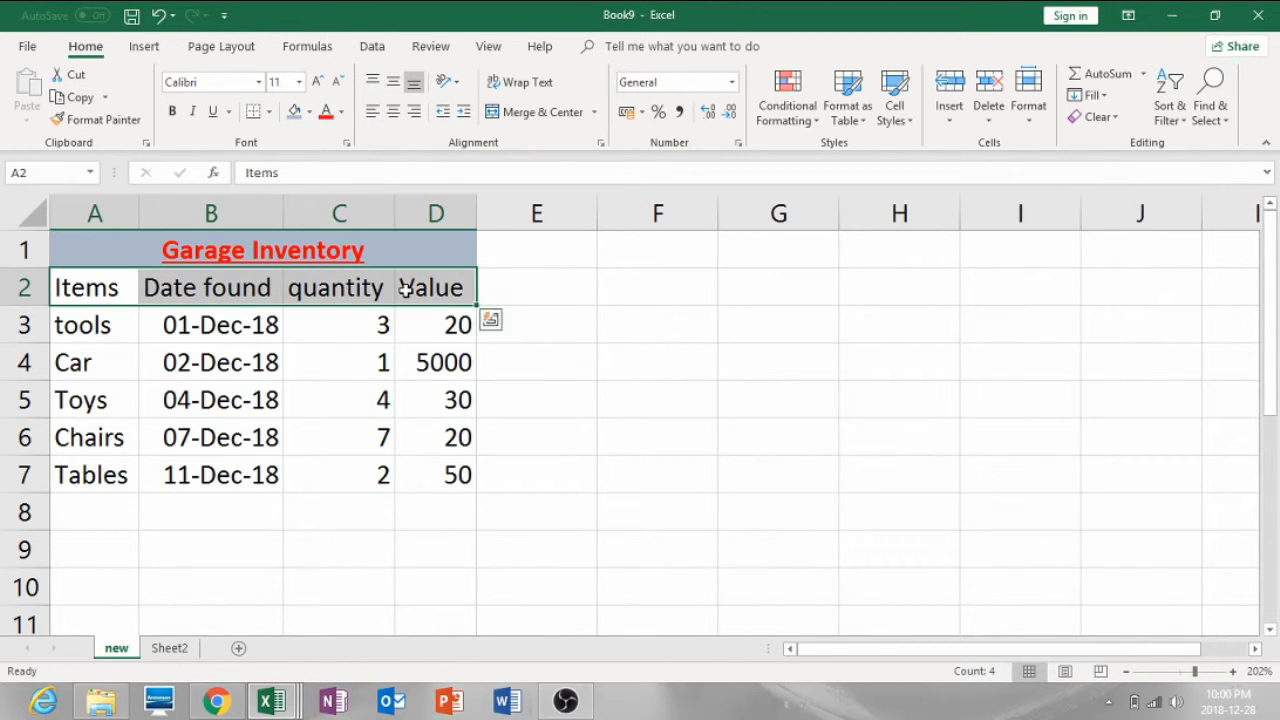
{"action": "left_click", "coordinate": [172, 112]}
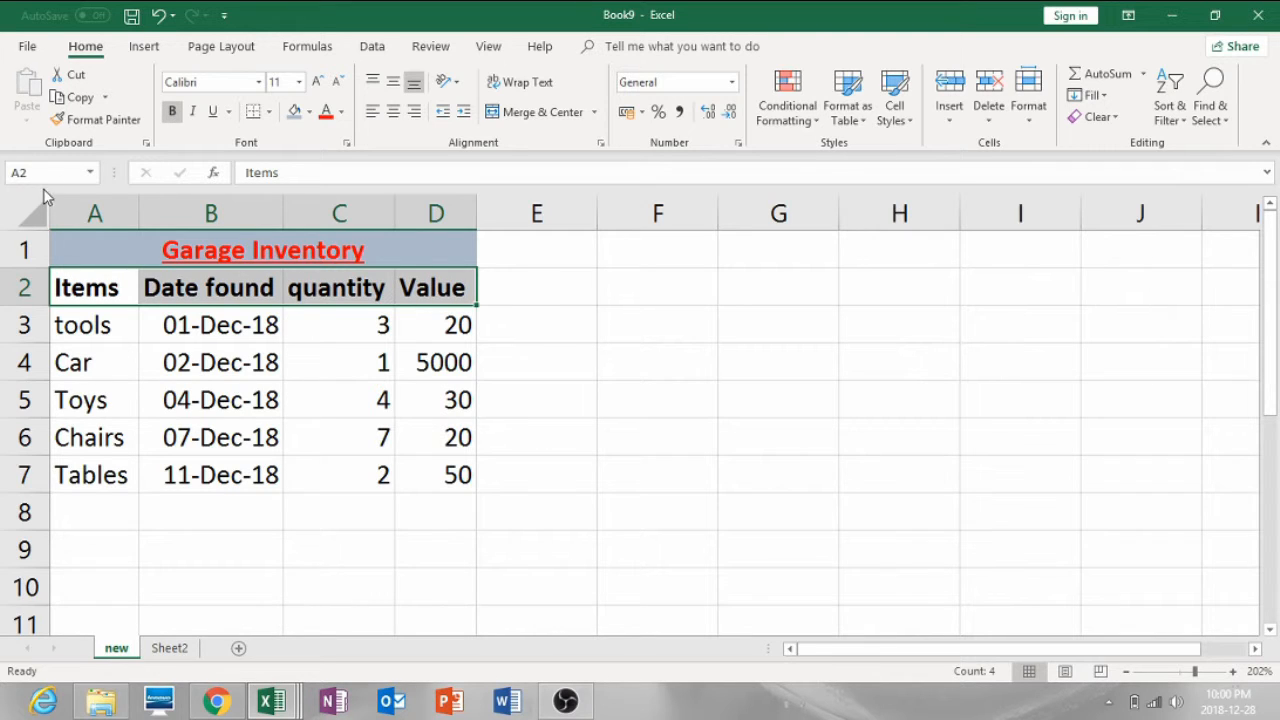
- Italicize the whole of row 2, check the Items heading in A2, and select the entire row again
{"action": "left_click", "coordinate": [25, 287]}
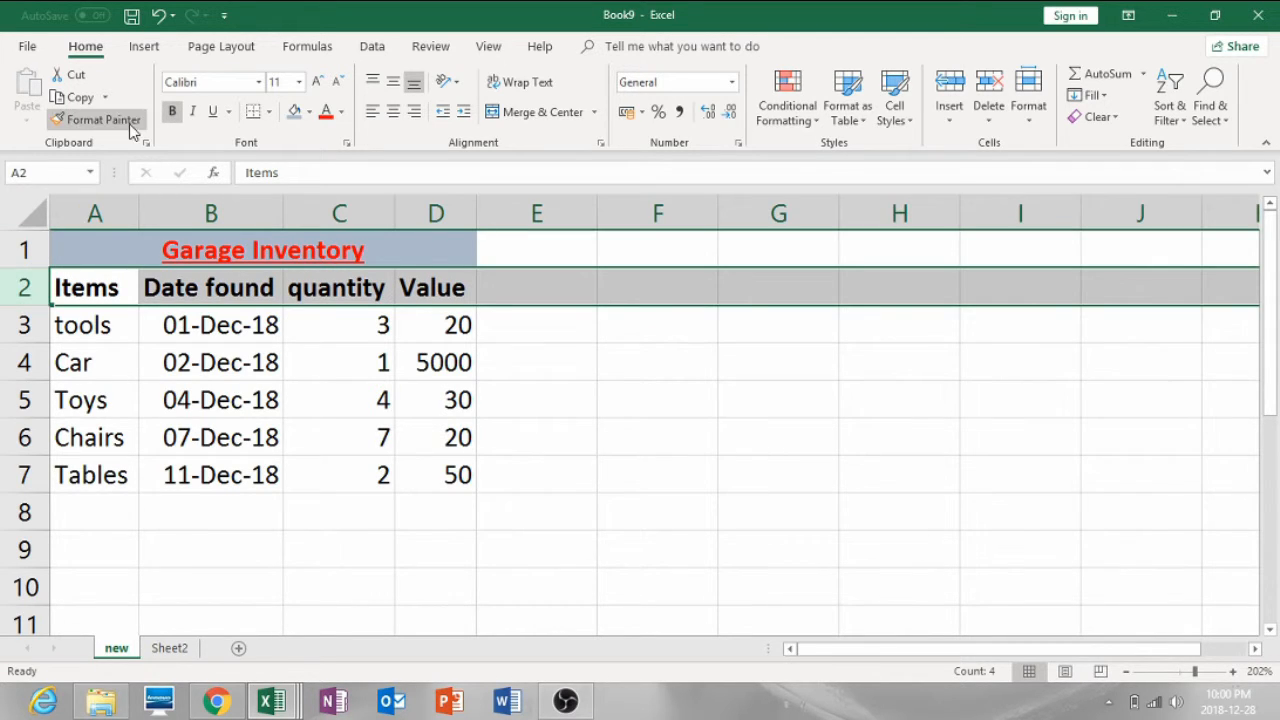
{"action": "left_click", "coordinate": [195, 112]}
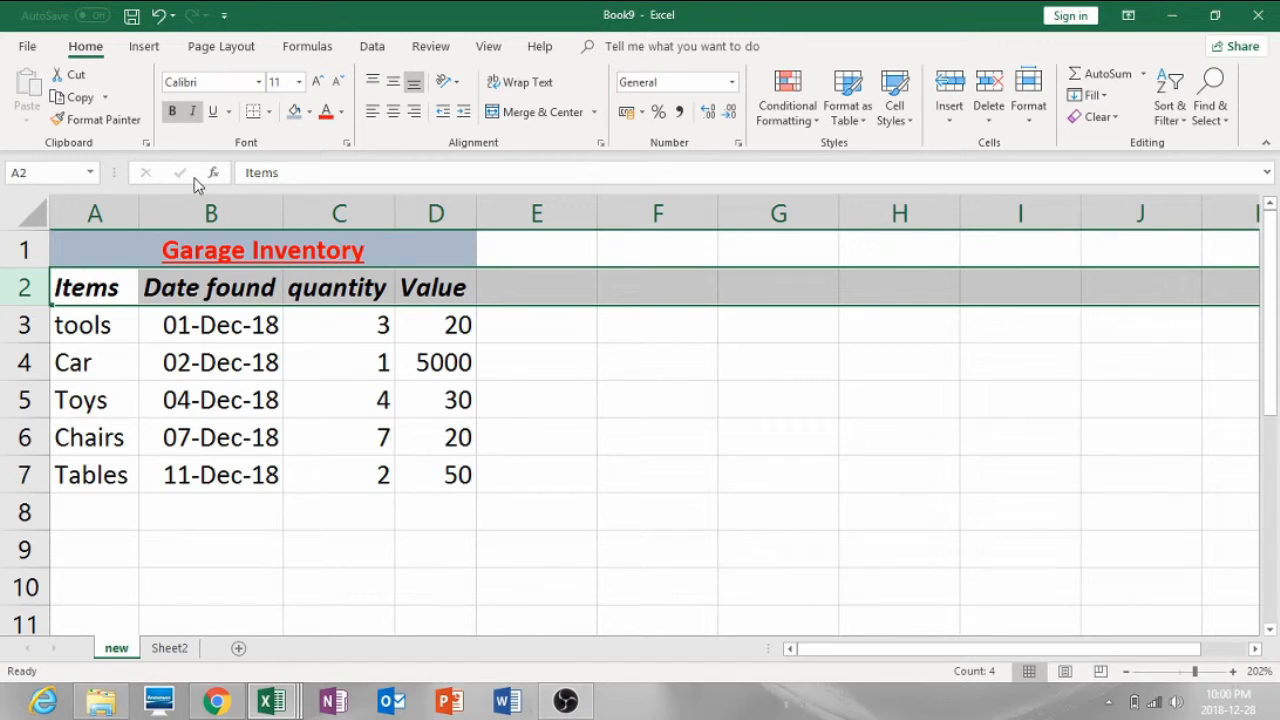
{"action": "left_click", "coordinate": [97, 287]}
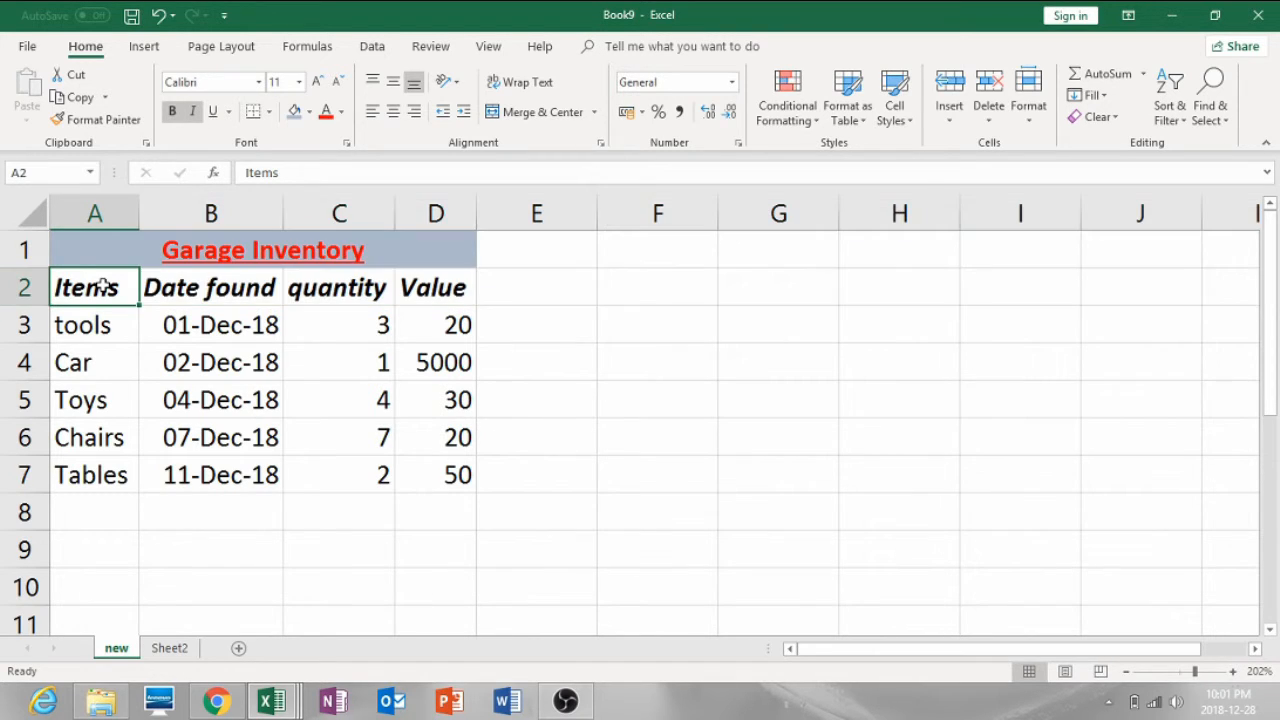
{"action": "left_click", "coordinate": [25, 287]}
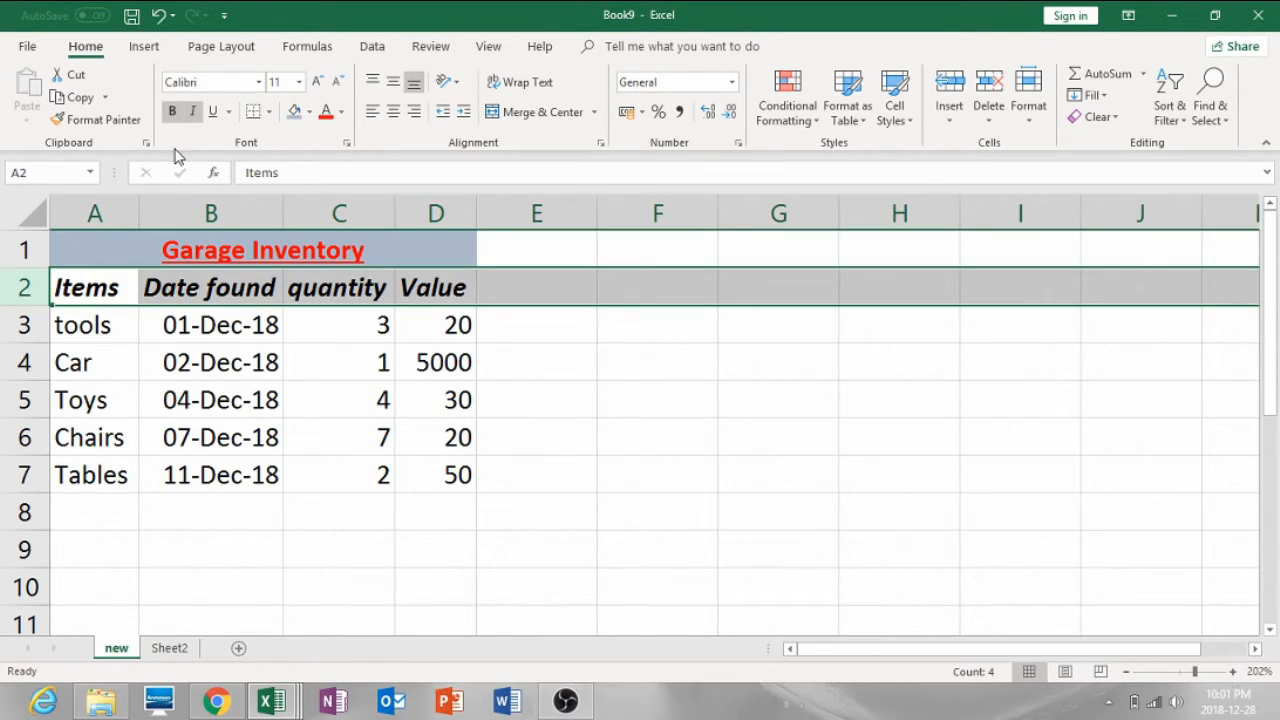
- Remove italics from row 2, reapply them to the headings, and select the entire row again
{"action": "left_click", "coordinate": [194, 113]}
{"action": "left_click", "coordinate": [194, 114]}
{"action": "left_click", "coordinate": [90, 212]}
{"action": "left_click", "coordinate": [22, 287]}
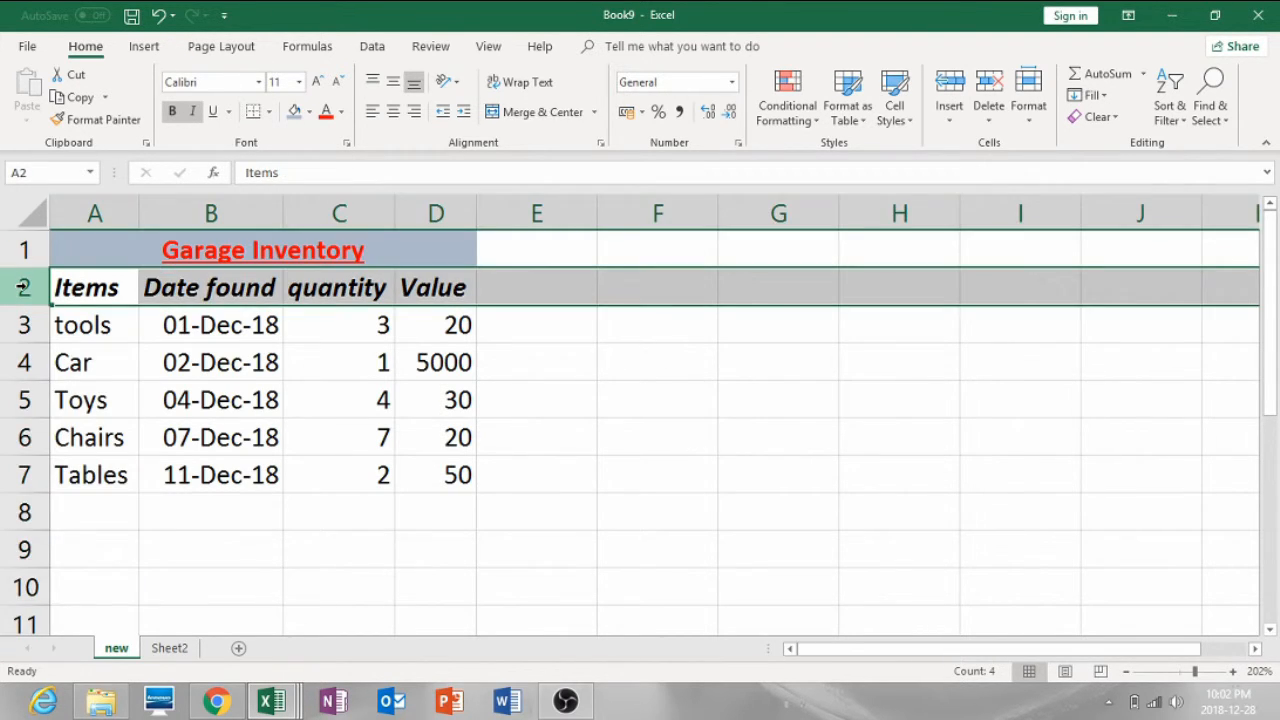
- Select the inventory entries in A3:D7, and move the selection to the column headings in A2:D2
{"action": "left_click", "coordinate": [143, 349]}
{"action": "left_click_drag", "start_coordinate": [125, 330], "coordinate": [424, 459]}
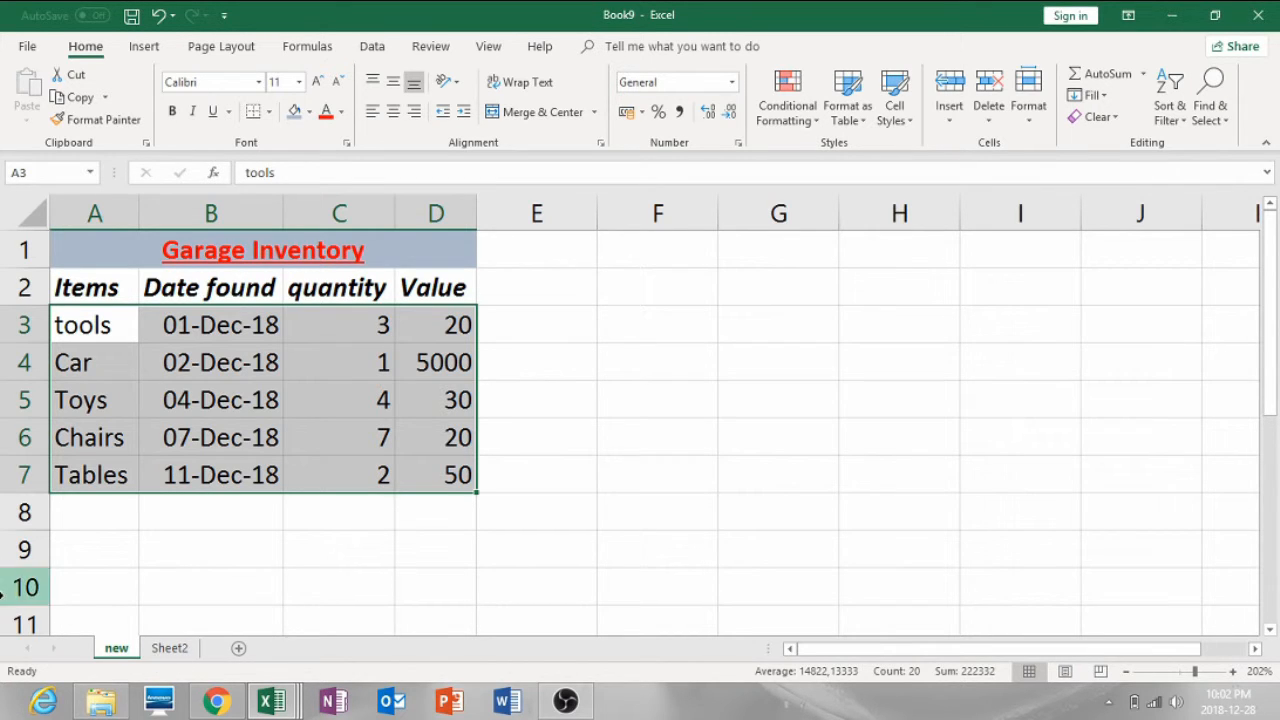
{"action": "left_click", "coordinate": [68, 313]}
{"action": "left_click_drag", "start_coordinate": [80, 281], "coordinate": [410, 284]}
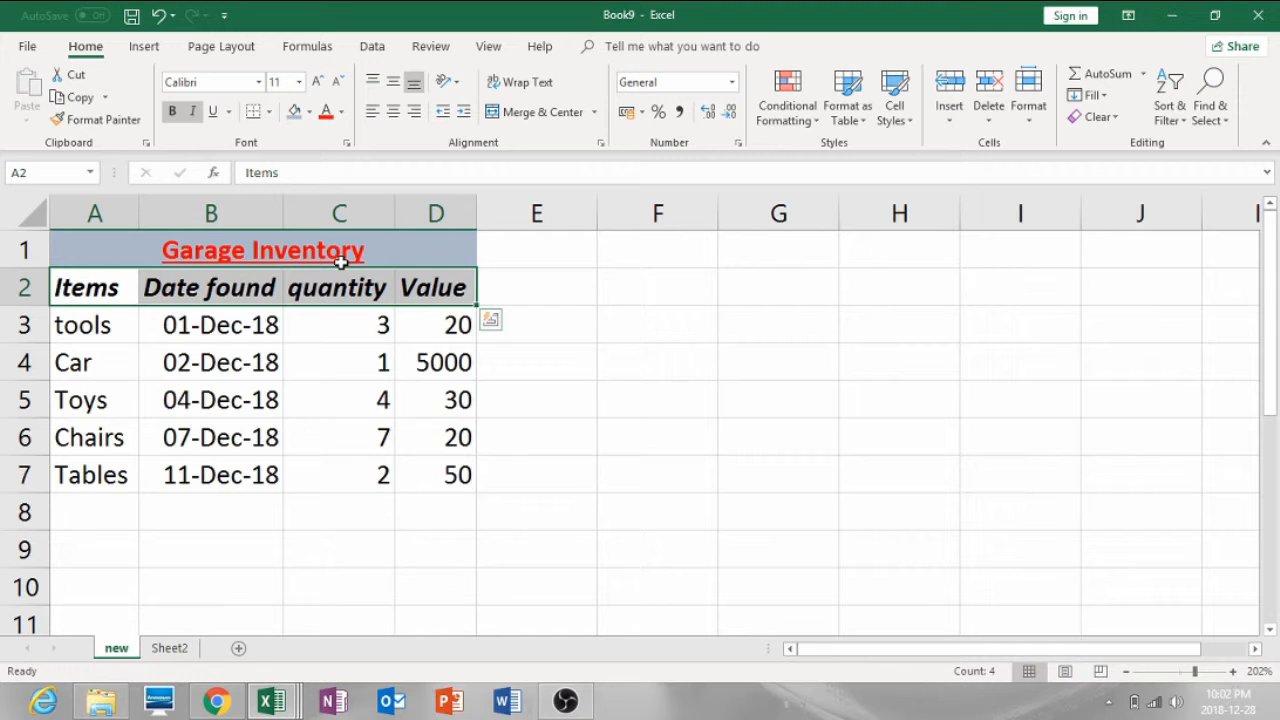
- Widen column A and all columns of the sheet, and autofit every column width to its contents
{"action": "left_click_drag", "start_coordinate": [139, 212], "coordinate": [168, 217]}
{"action": "left_click", "coordinate": [36, 213]}
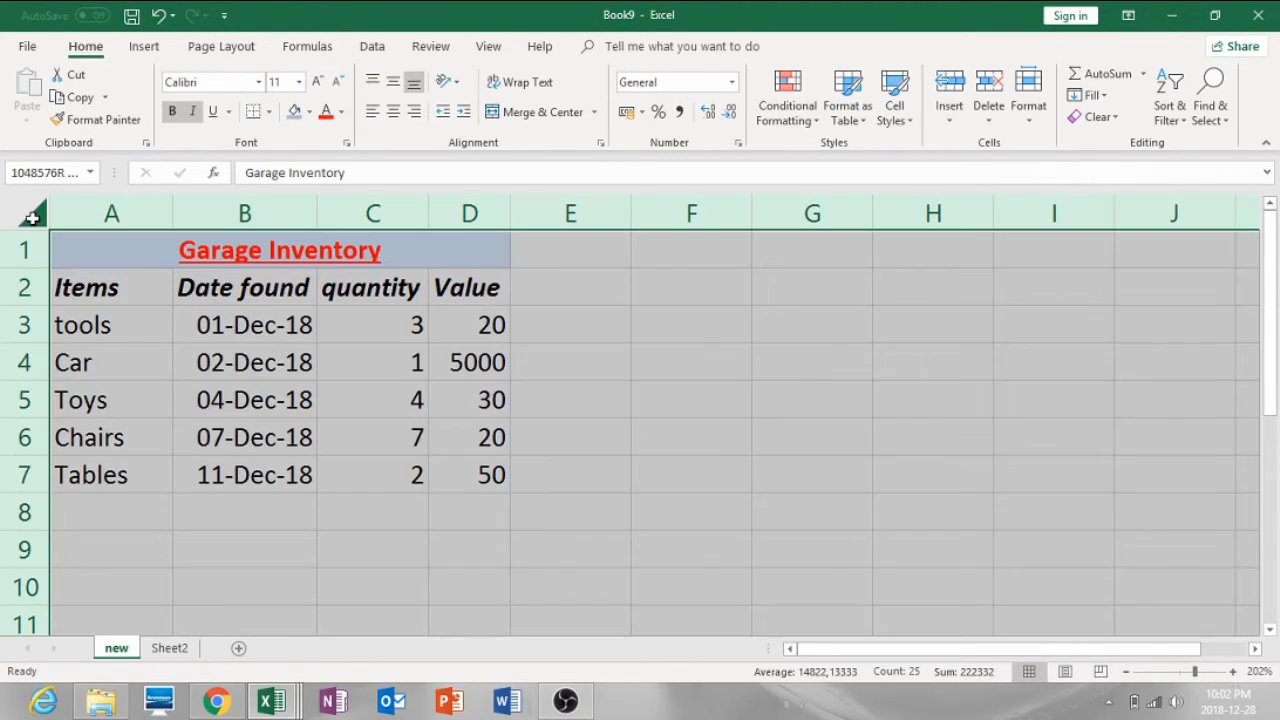
{"action": "left_click_drag", "start_coordinate": [172, 213], "coordinate": [188, 214]}
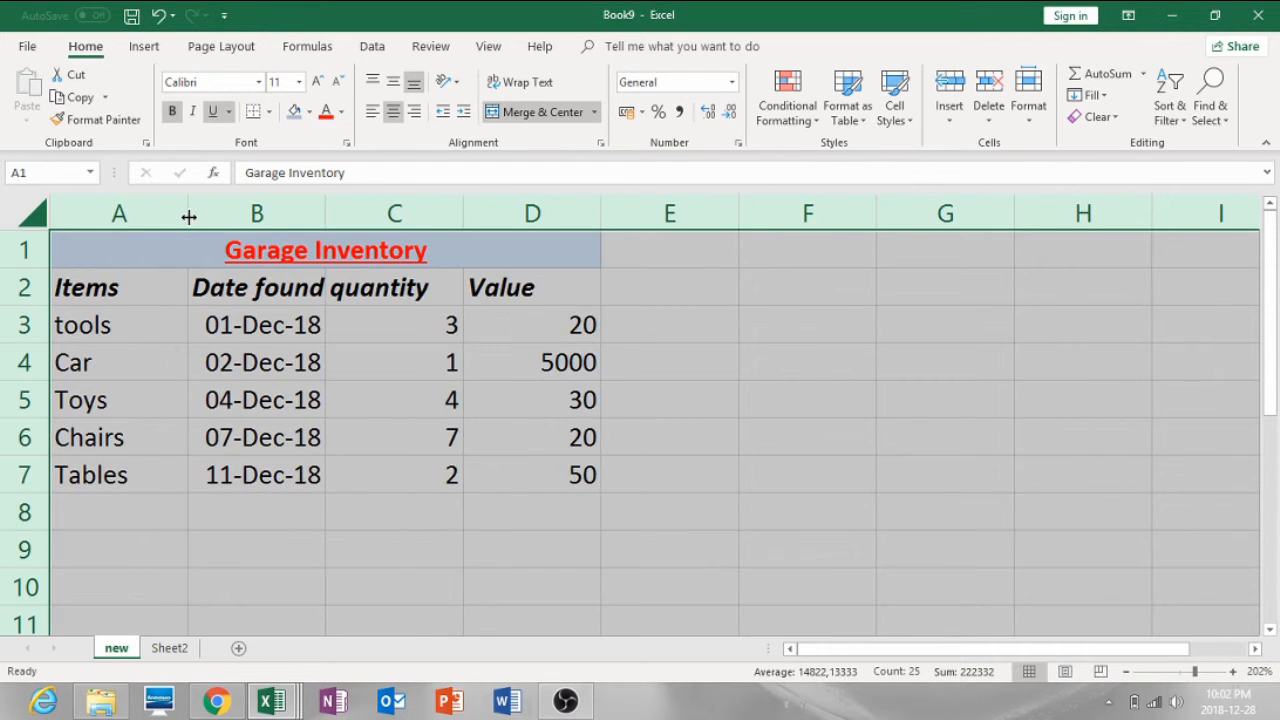
{"action": "double_click", "coordinate": [188, 213]}
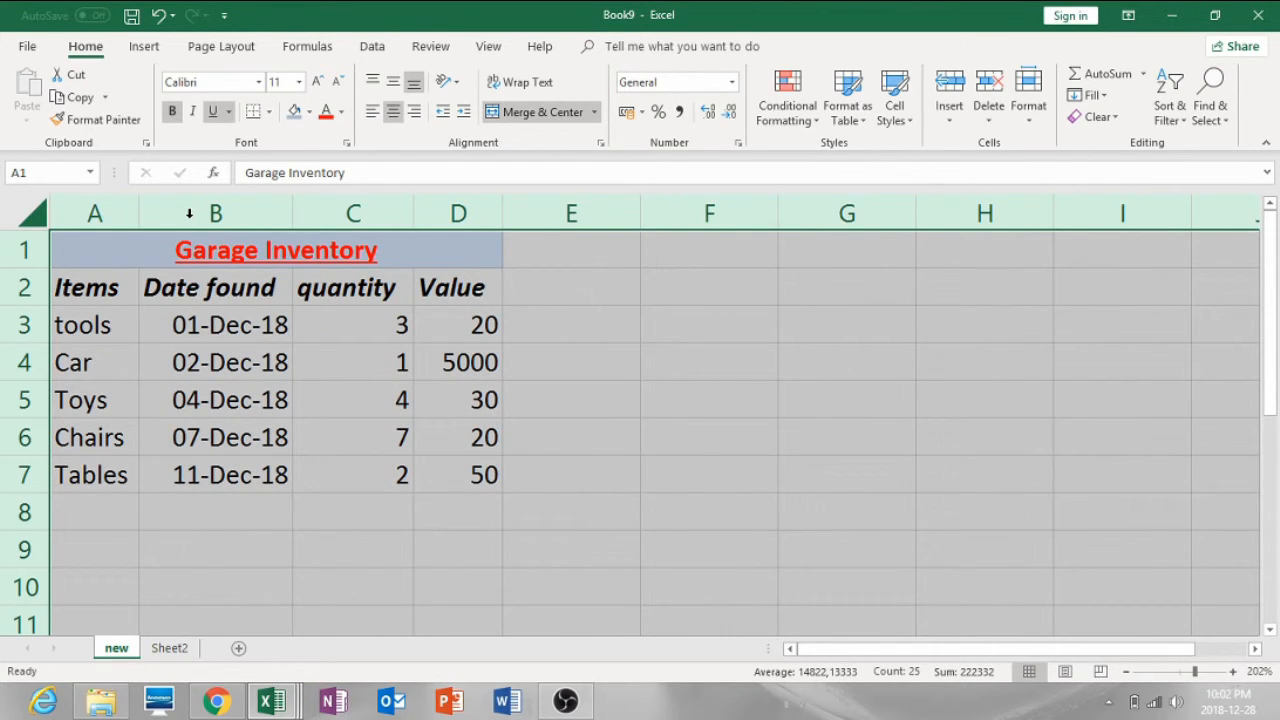
- Increase the height of all rows in the sheet slightly, and reduce it back to the original height
{"action": "left_click_drag", "start_coordinate": [23, 268], "coordinate": [23, 279]}
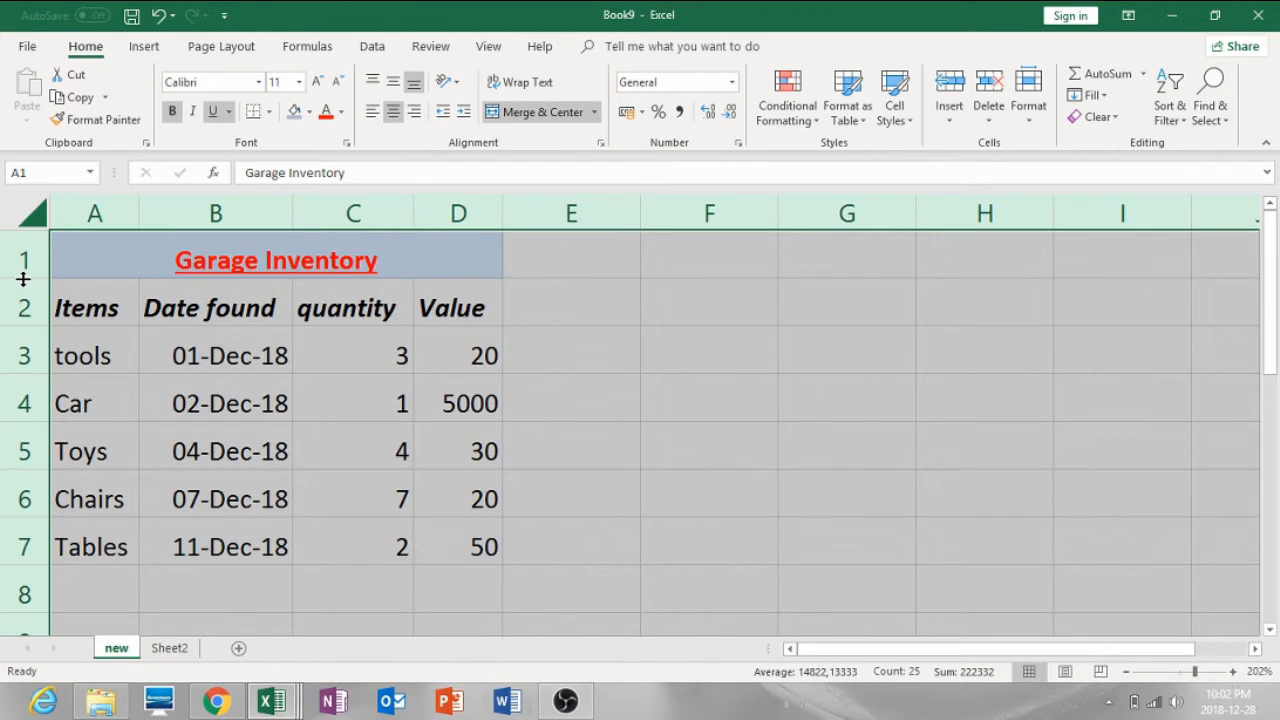
{"action": "left_click_drag", "start_coordinate": [23, 279], "coordinate": [22, 268]}
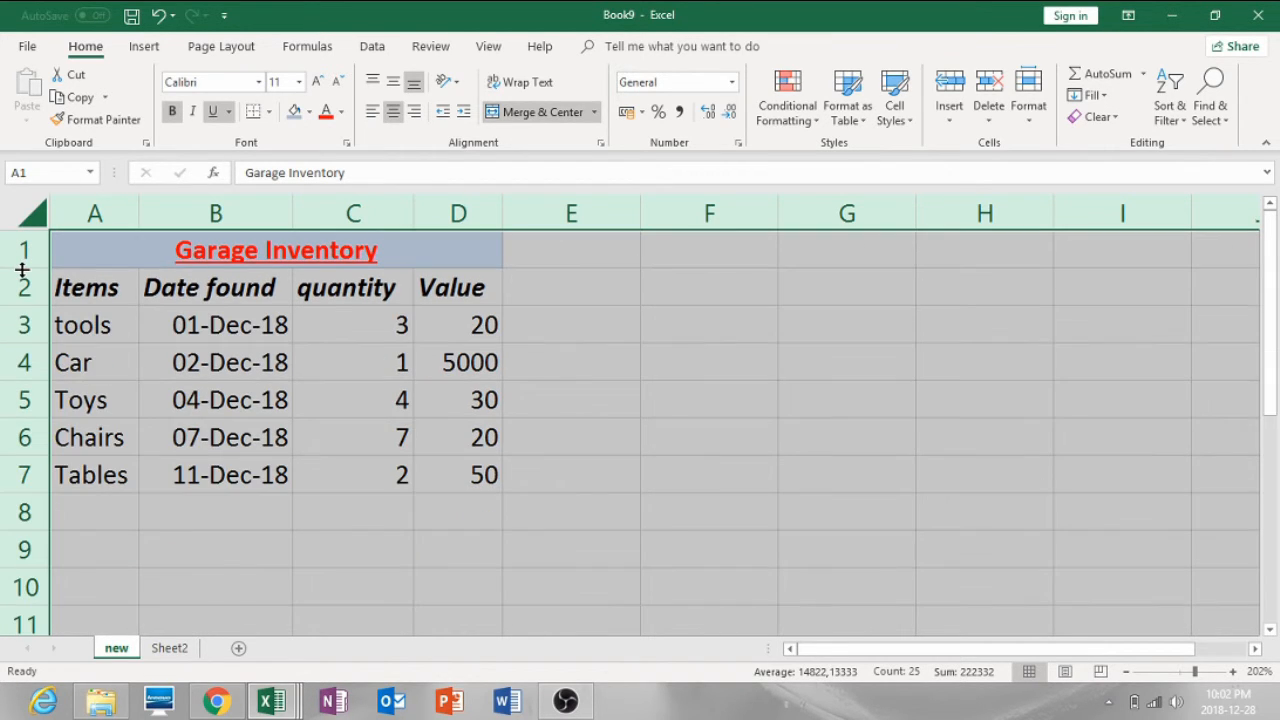